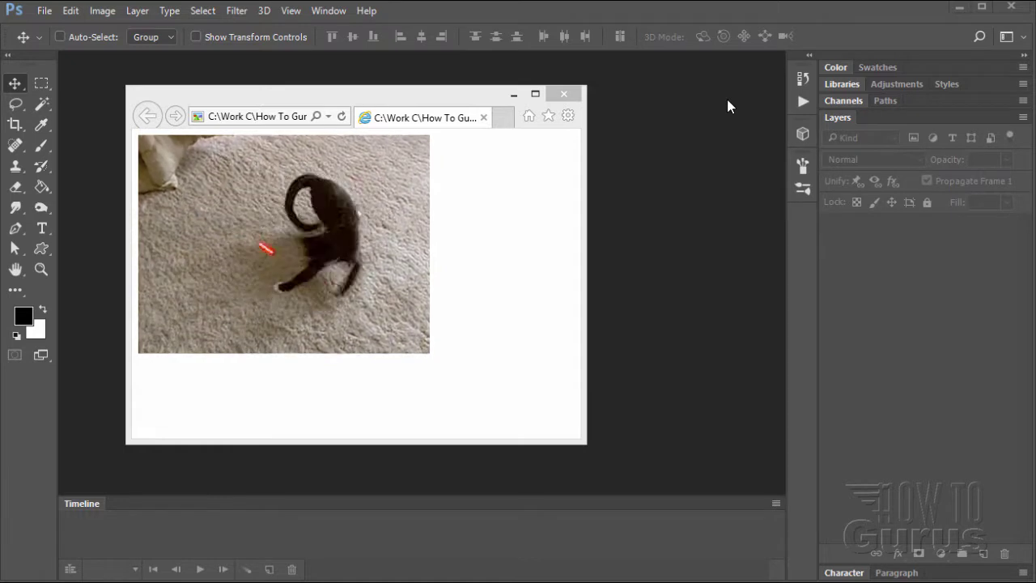
- Close the animated cat preview and load DSCF5046.AVI for importing its video frames to layers
click(564, 94)
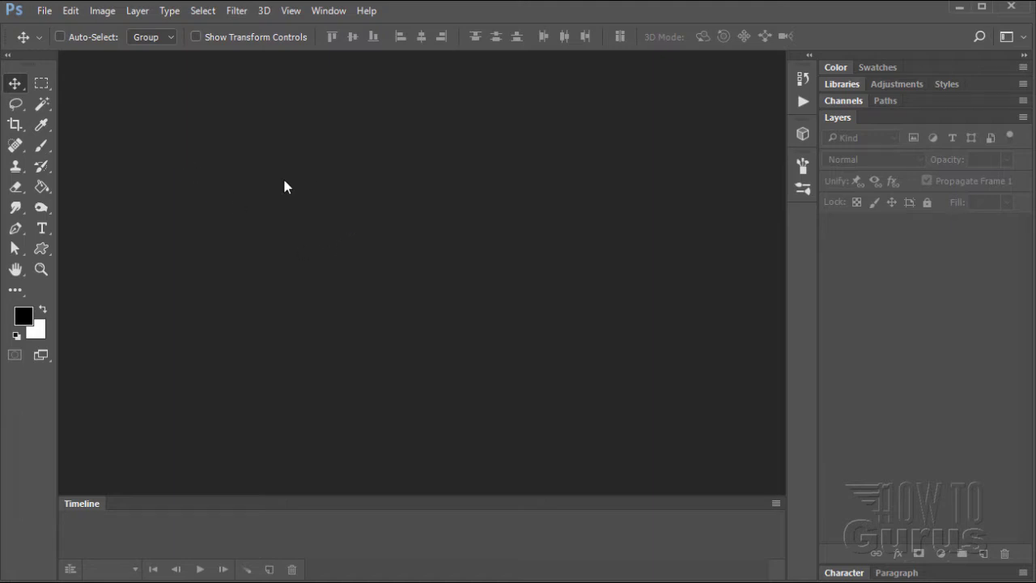
click(45, 11)
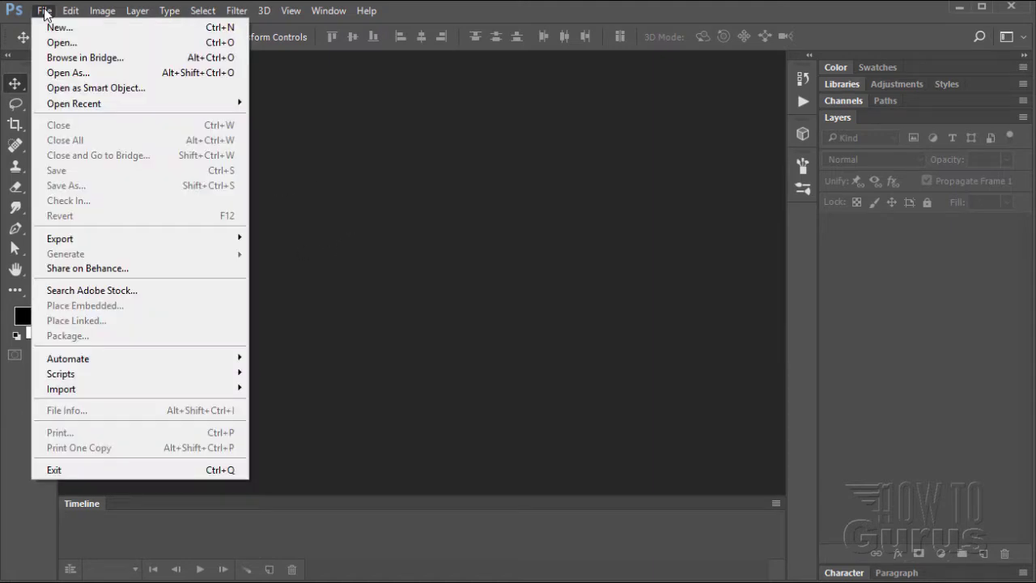
mouse_move(63, 389)
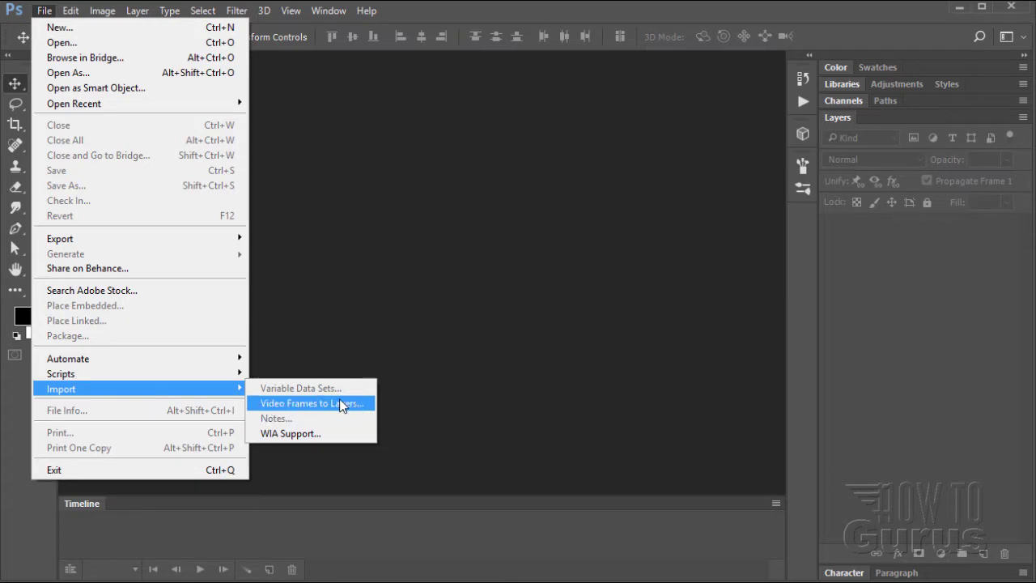
click(305, 410)
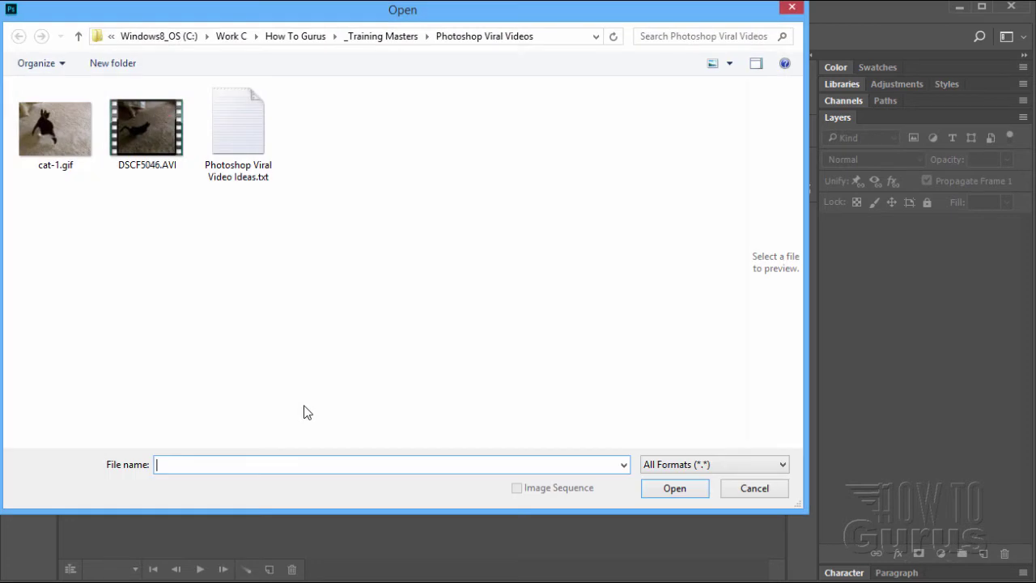
drag(347, 16, 406, 77)
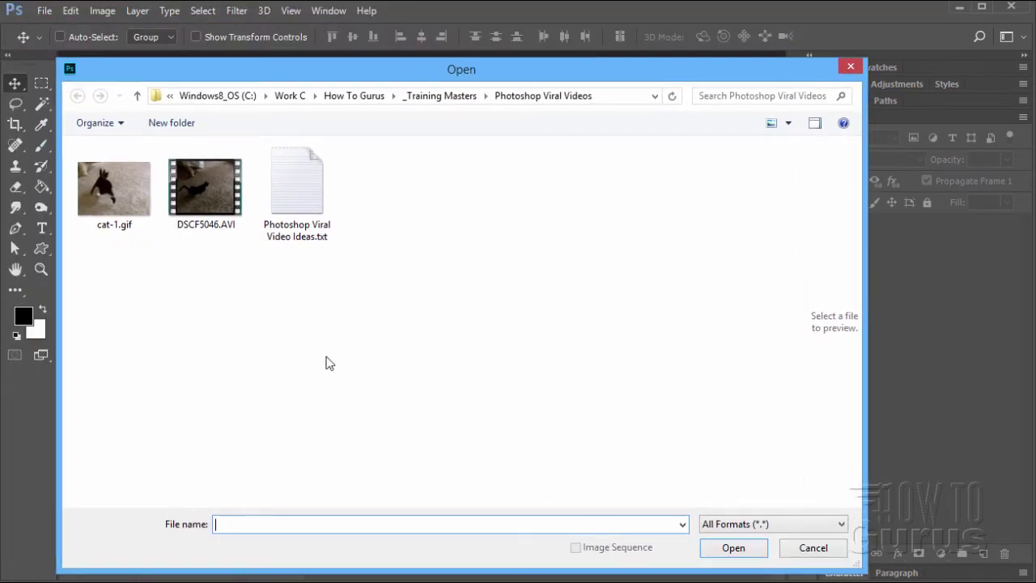
click(194, 190)
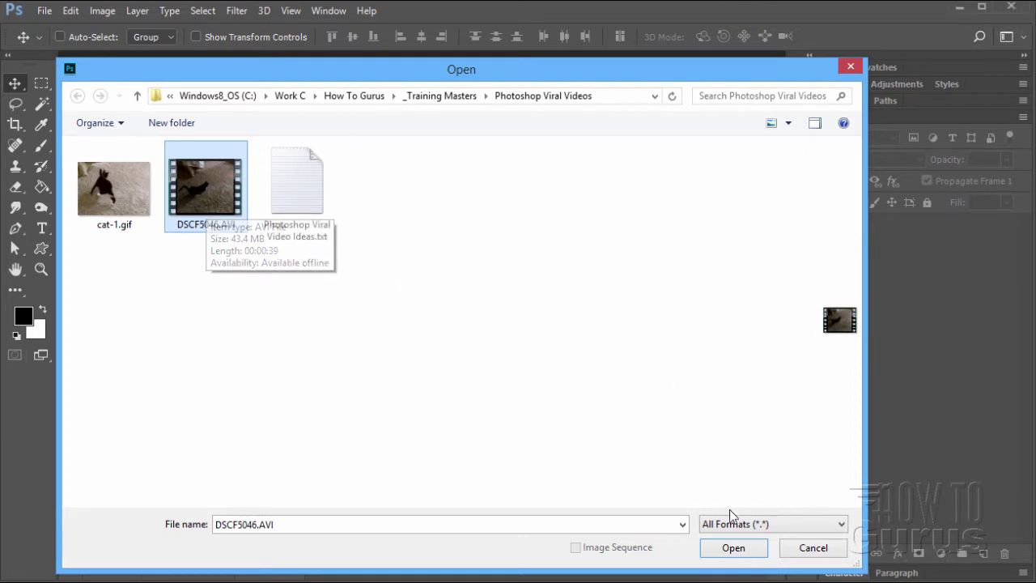
click(731, 548)
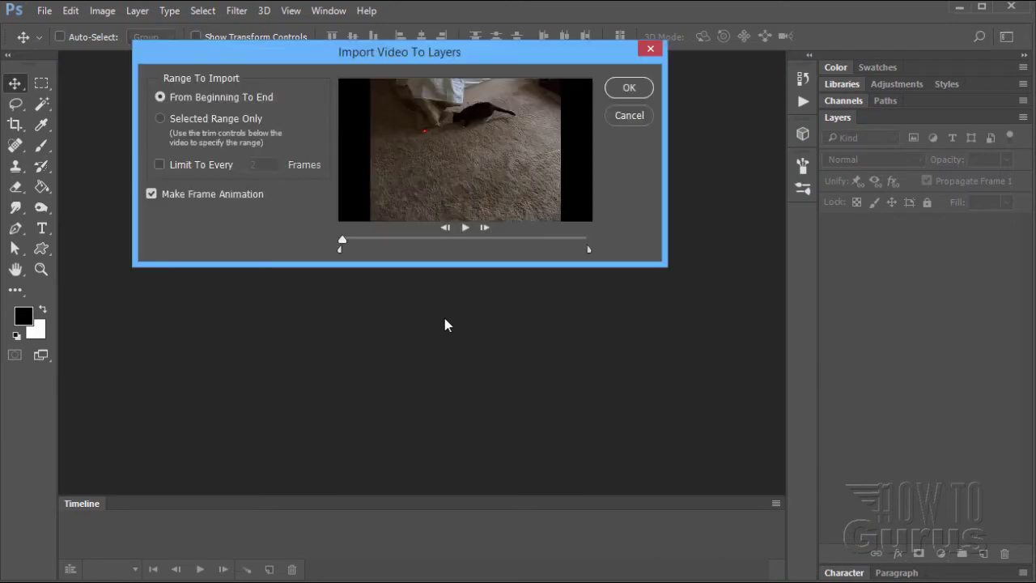
drag(483, 52, 477, 119)
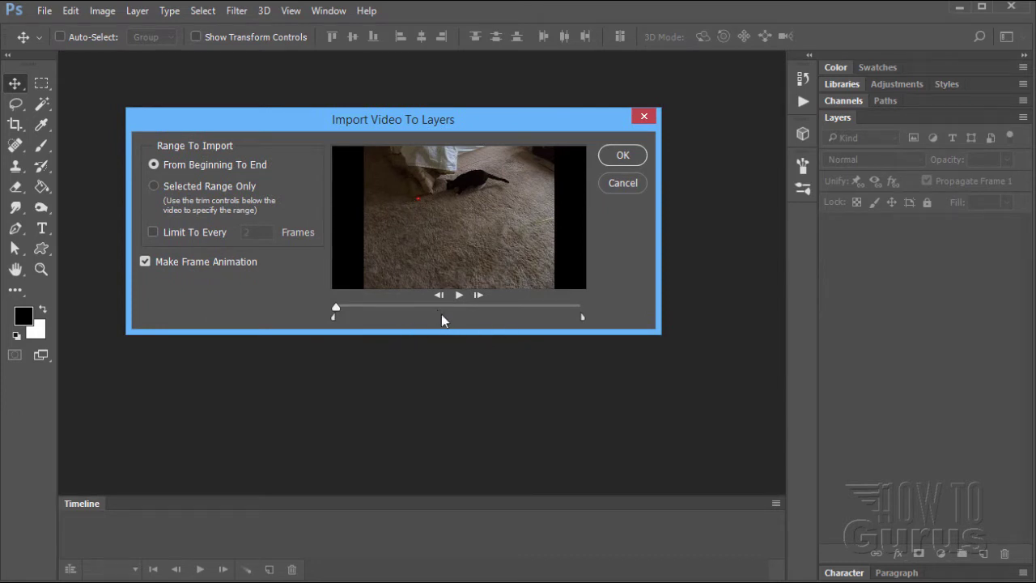
- Preview the clip and trim the import range to a short section around its middle, where the cat circles on the carpet
click(460, 300)
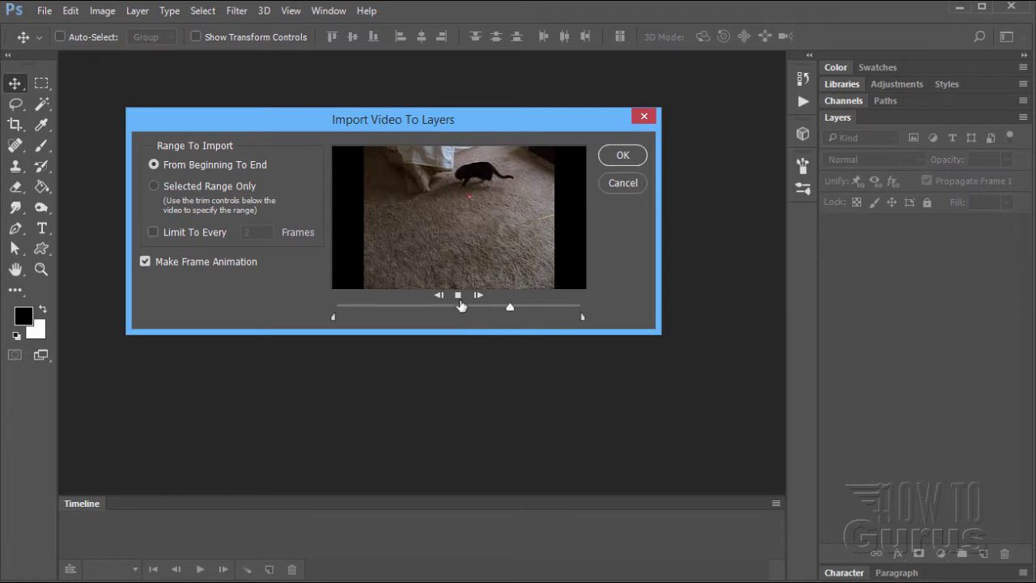
click(458, 295)
drag(512, 309, 448, 309)
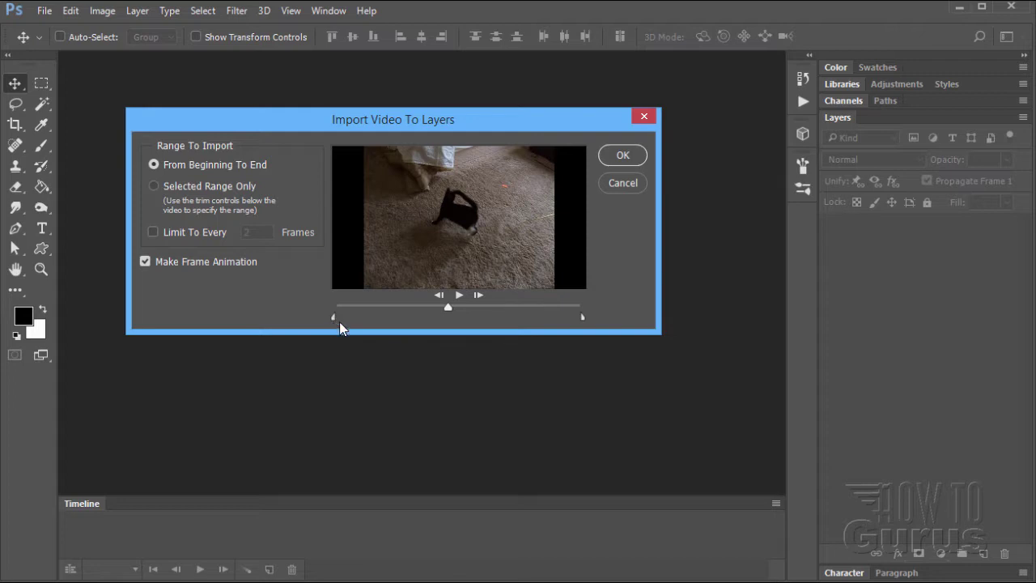
drag(338, 317, 447, 320)
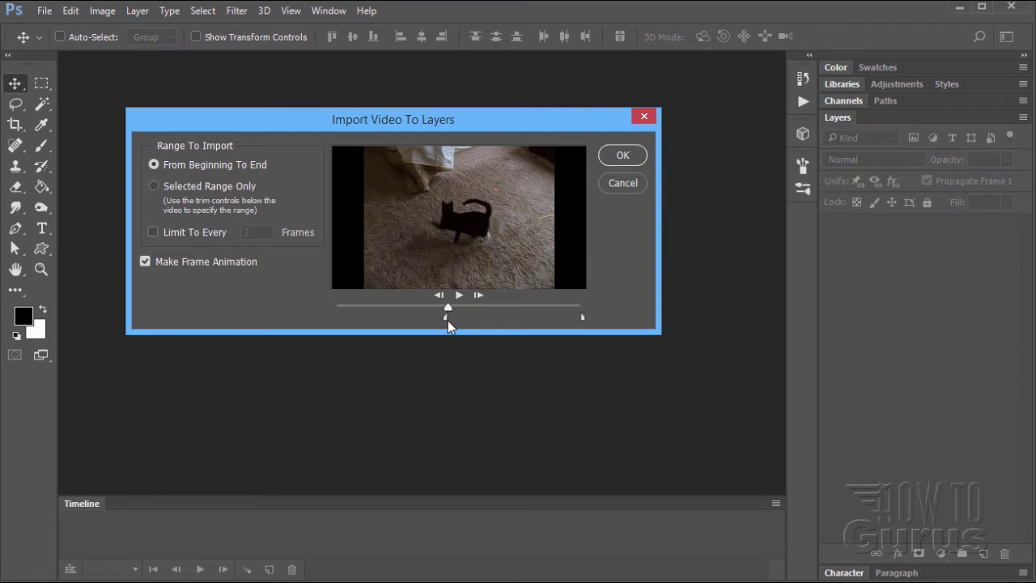
drag(449, 307, 458, 308)
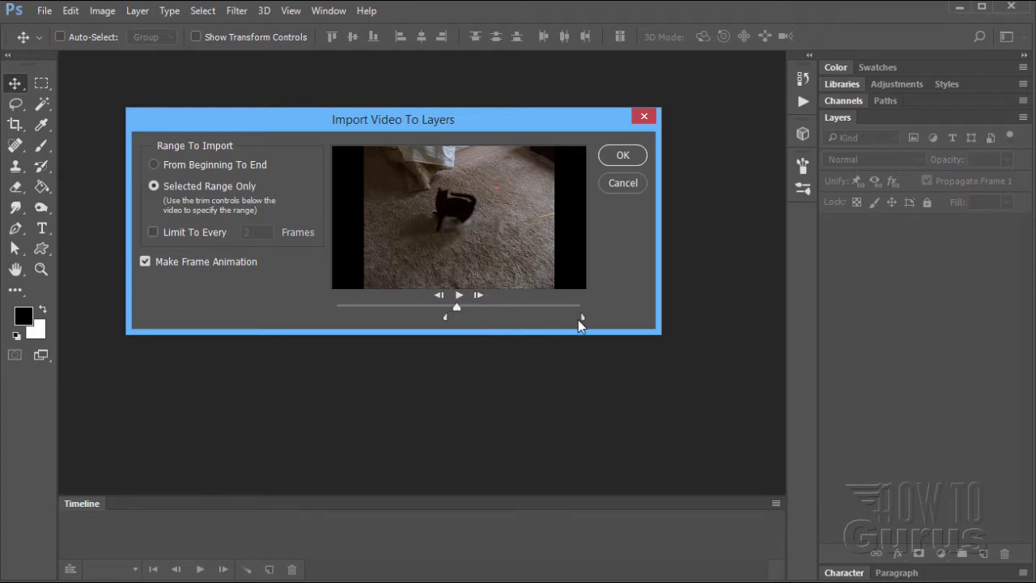
drag(582, 317, 465, 317)
- Play back the trimmed section and import only the selected range as a frame animation
mouse_move(458, 308)
mouse_down()
mouse_move(446, 307)
mouse_move(463, 316)
mouse_move(447, 308)
mouse_up()
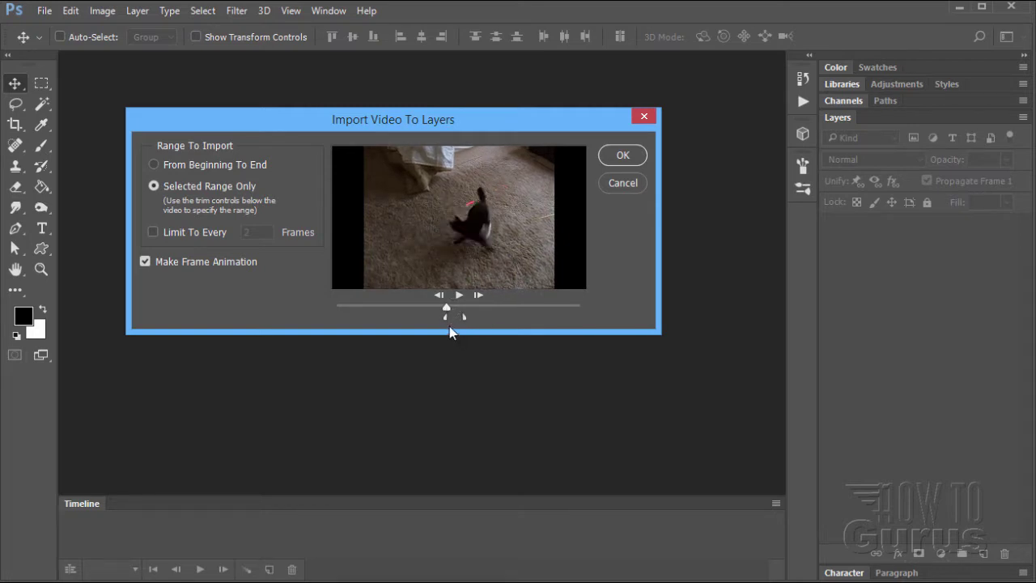
drag(444, 307, 448, 306)
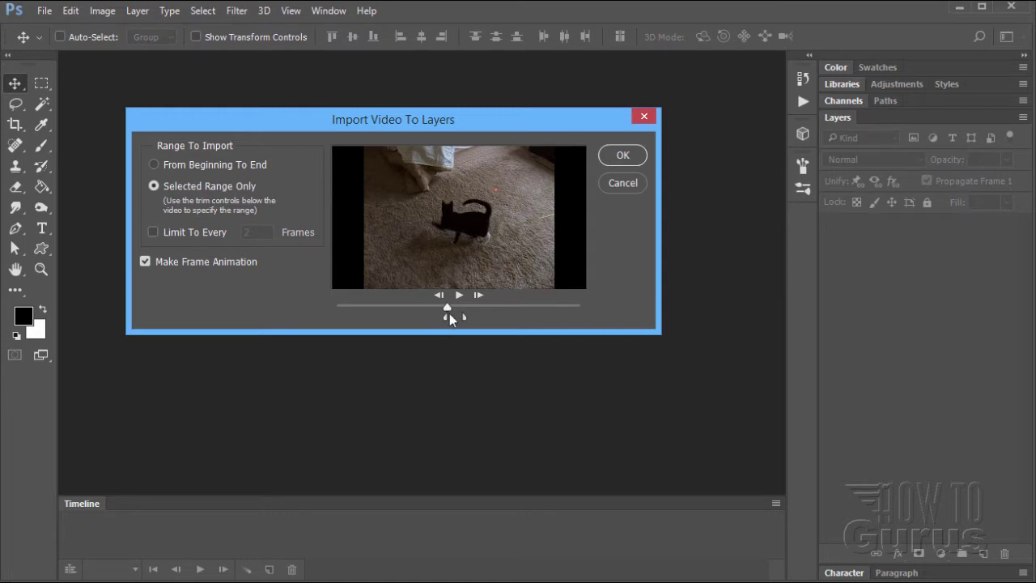
click(459, 296)
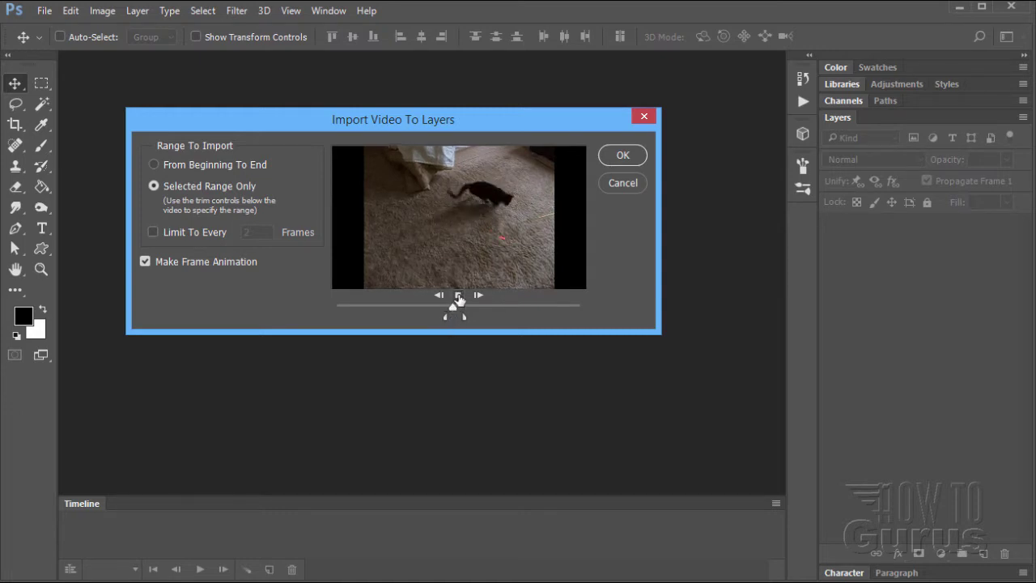
click(458, 296)
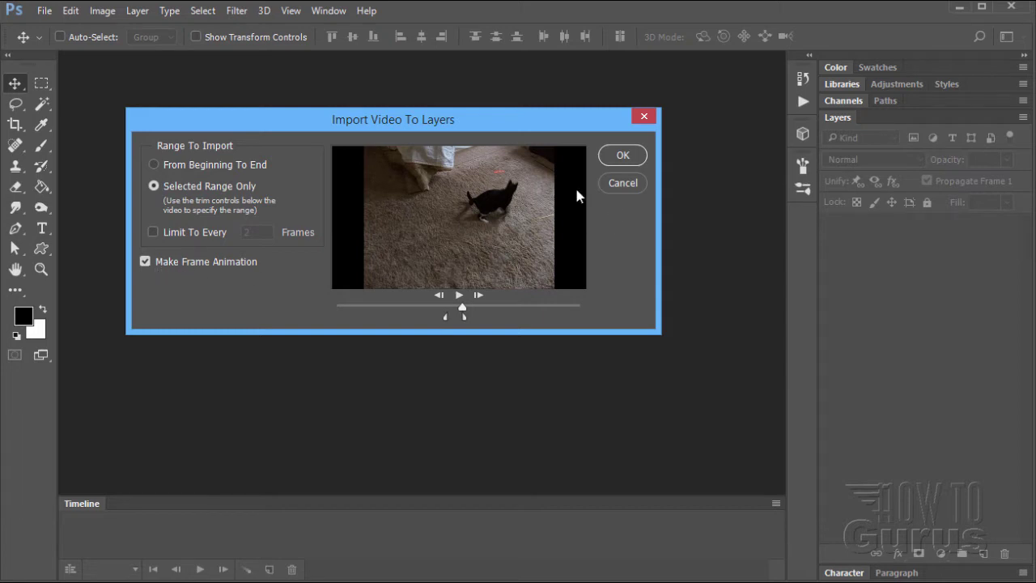
click(609, 160)
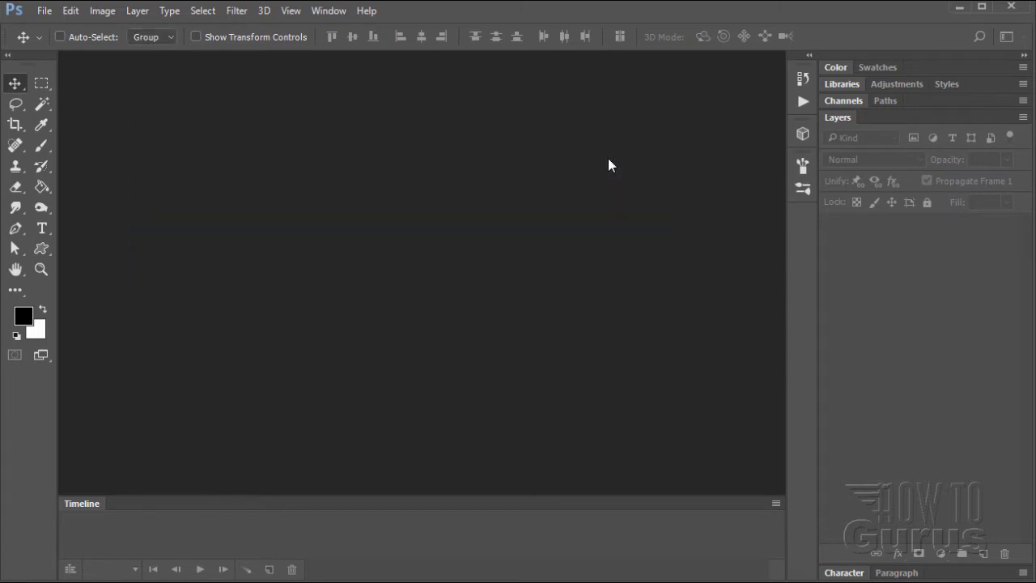
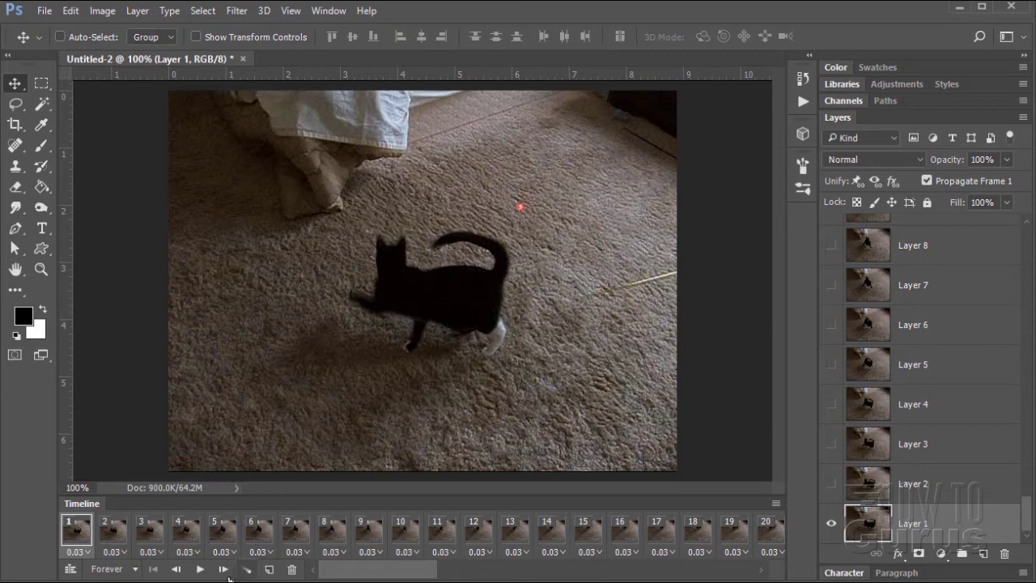
- Play and step through the frame animation to look for a good loop end point, stopping at frame 47
click(200, 569)
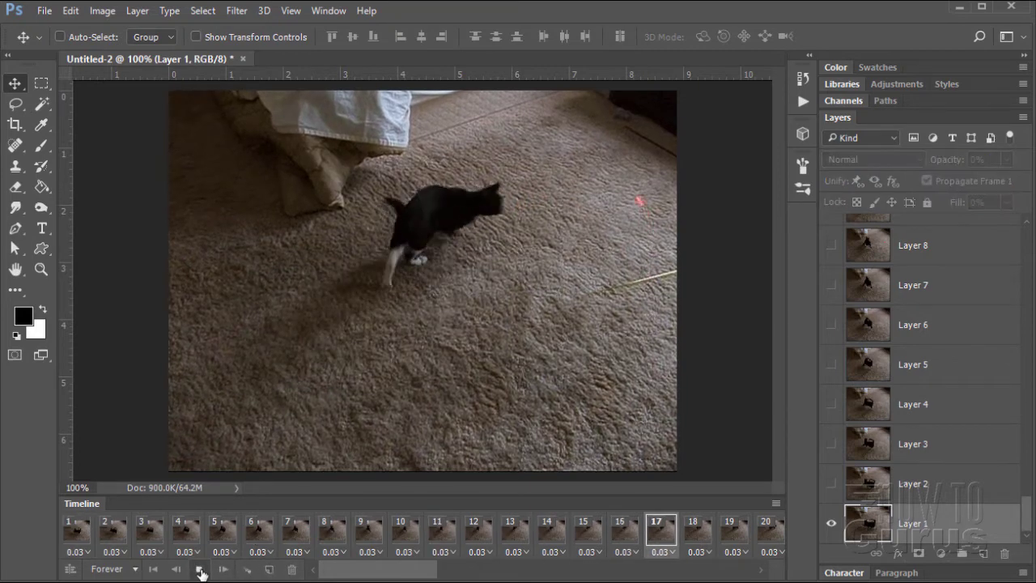
click(201, 570)
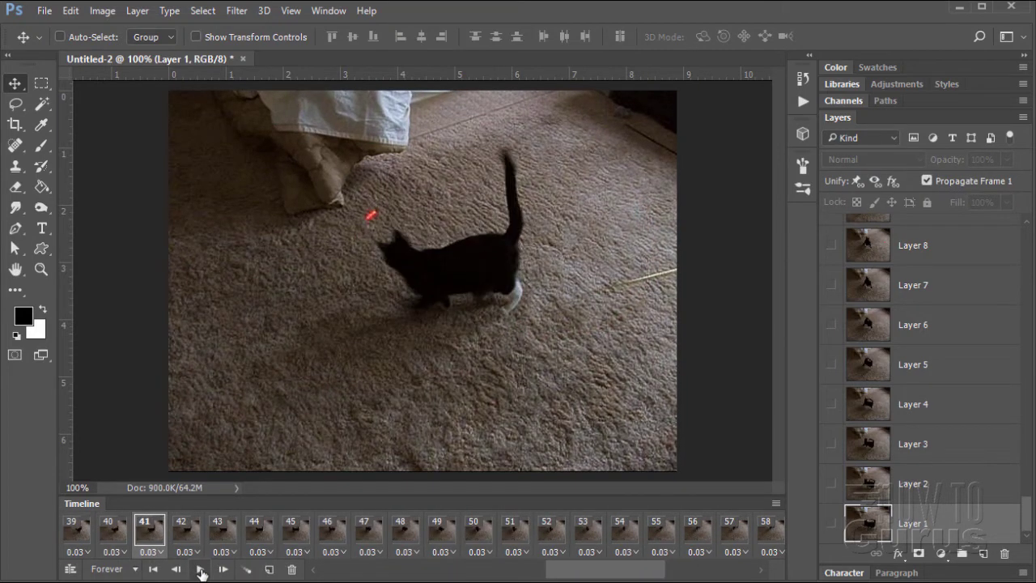
click(201, 571)
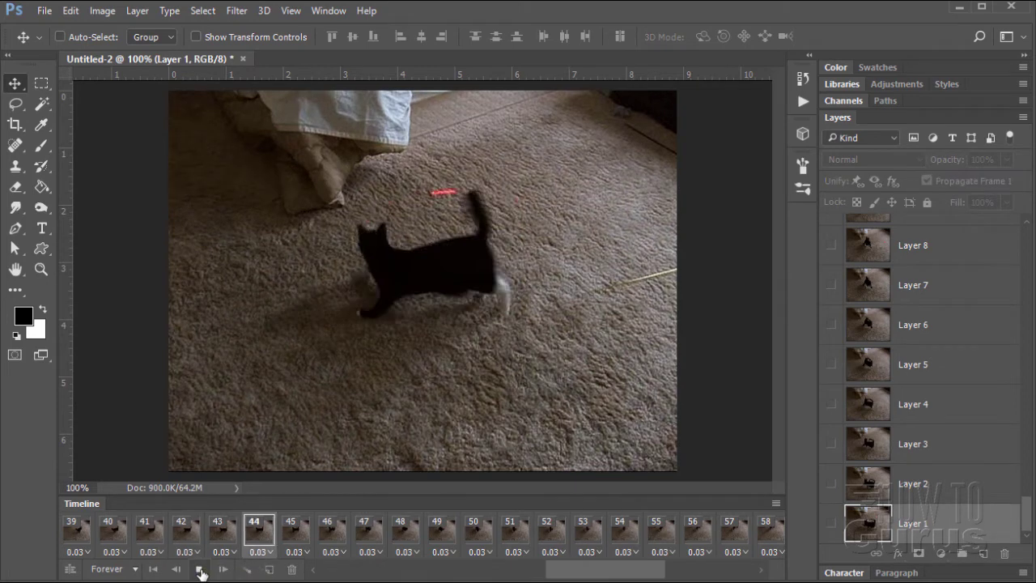
click(175, 569)
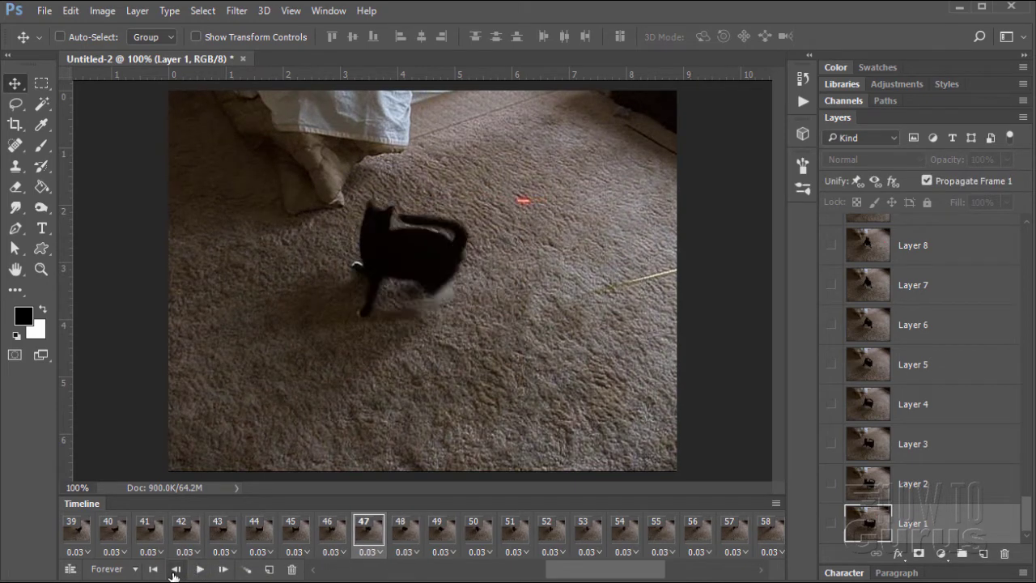
click(175, 569)
click(175, 569)
click(175, 569)
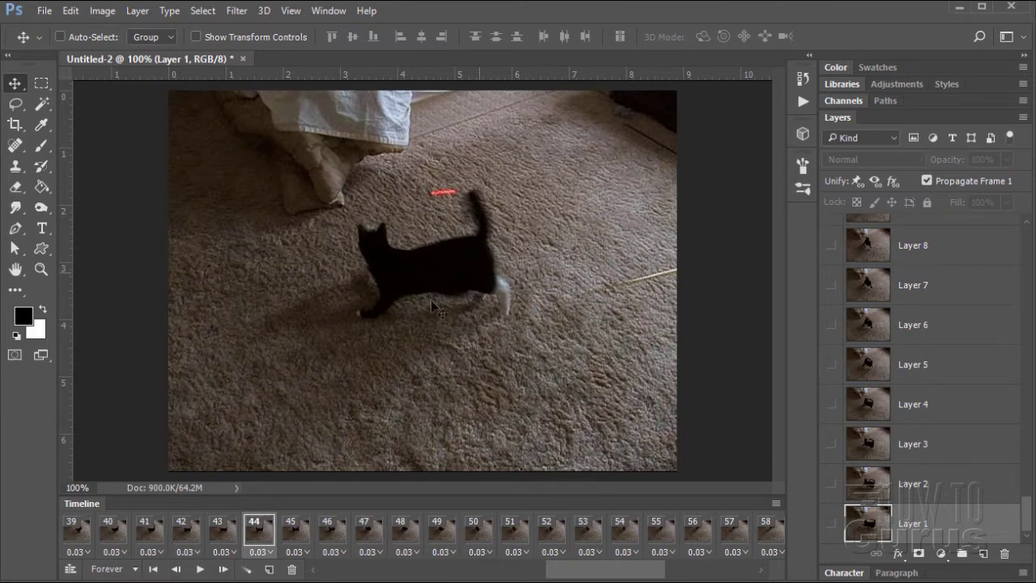
drag(609, 575, 379, 576)
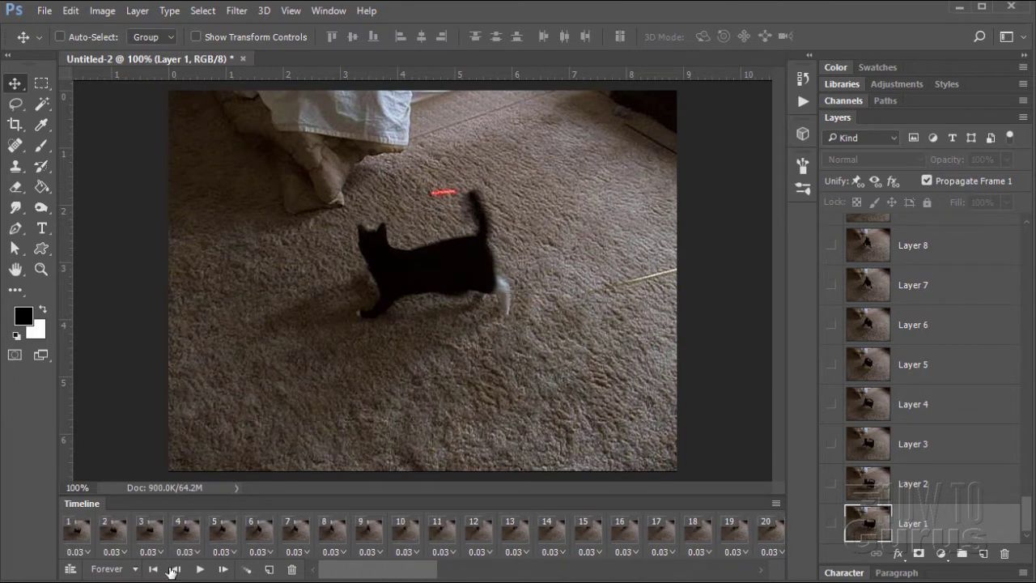
click(78, 534)
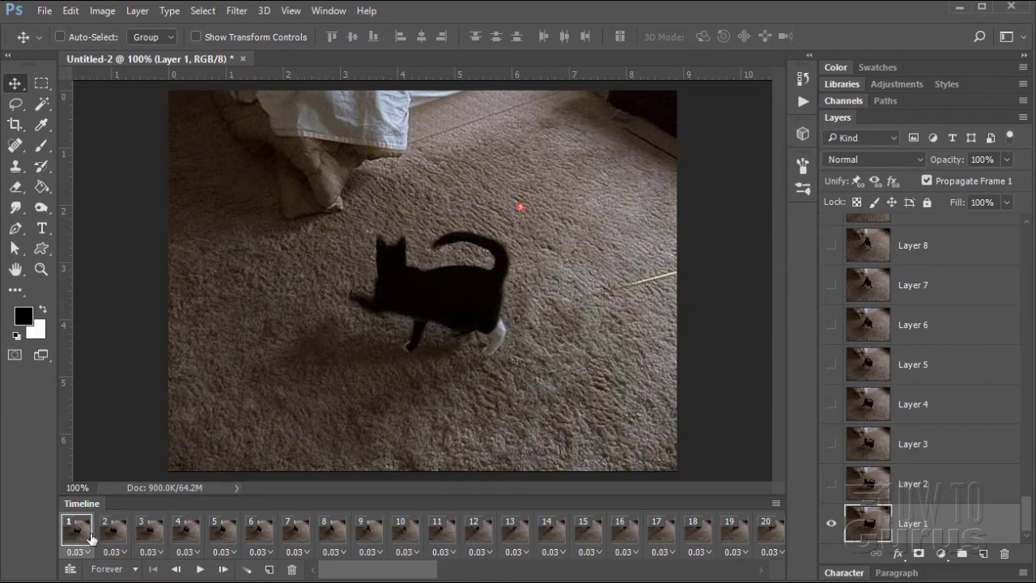
click(201, 571)
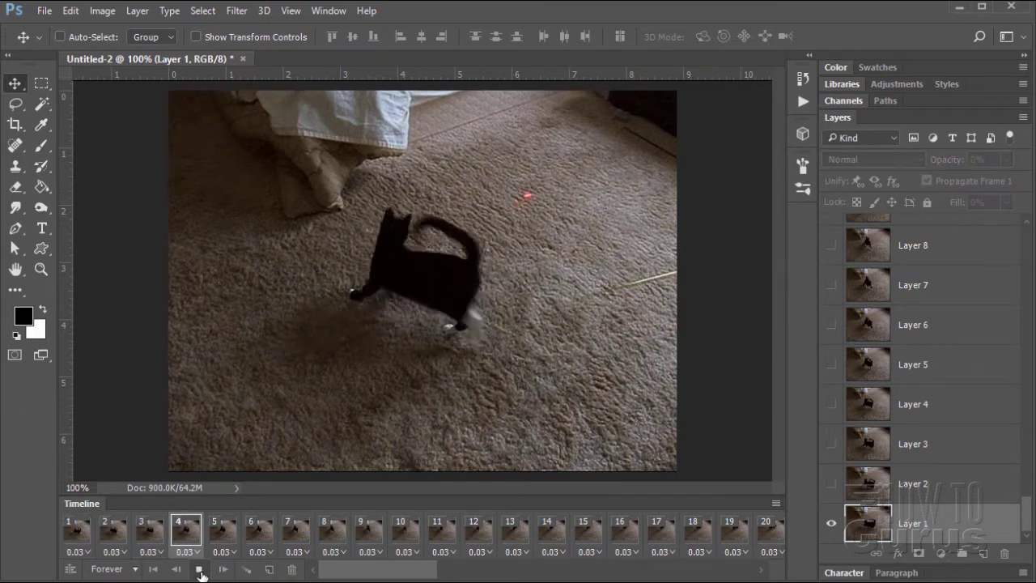
click(201, 571)
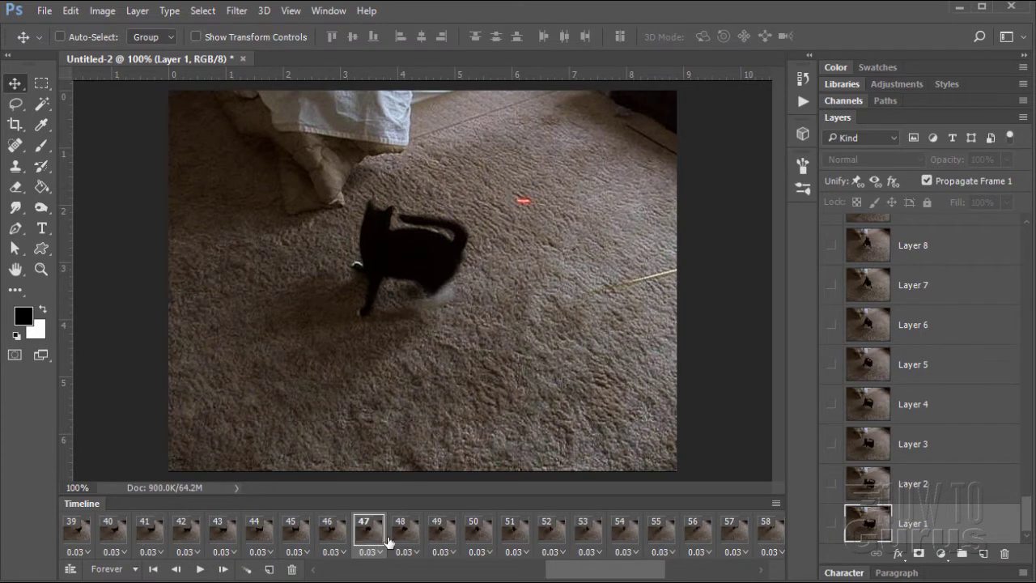
- Delete frames 48 through 73 from the frame animation
drag(558, 575, 599, 576)
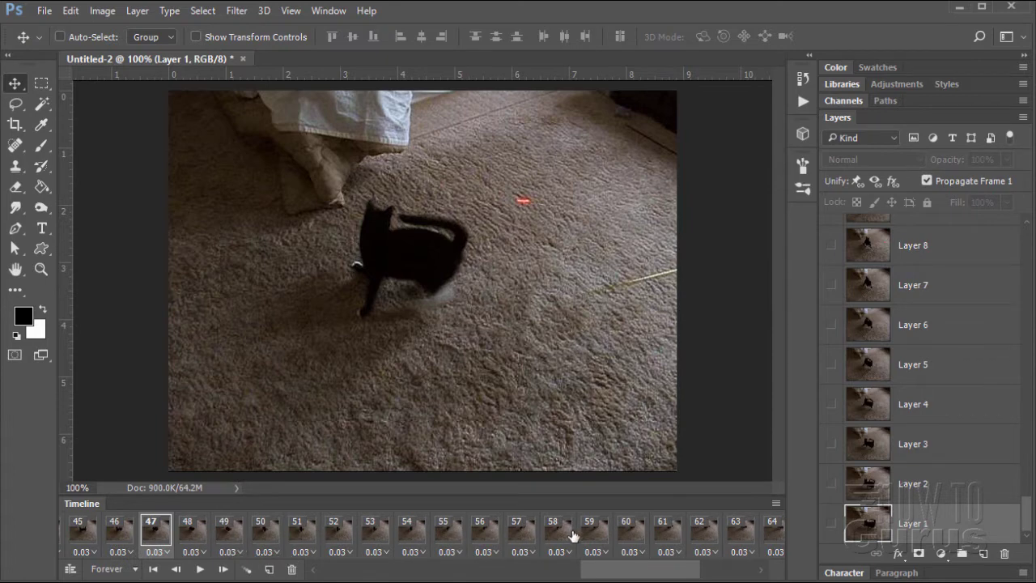
drag(623, 575, 743, 572)
click(363, 534)
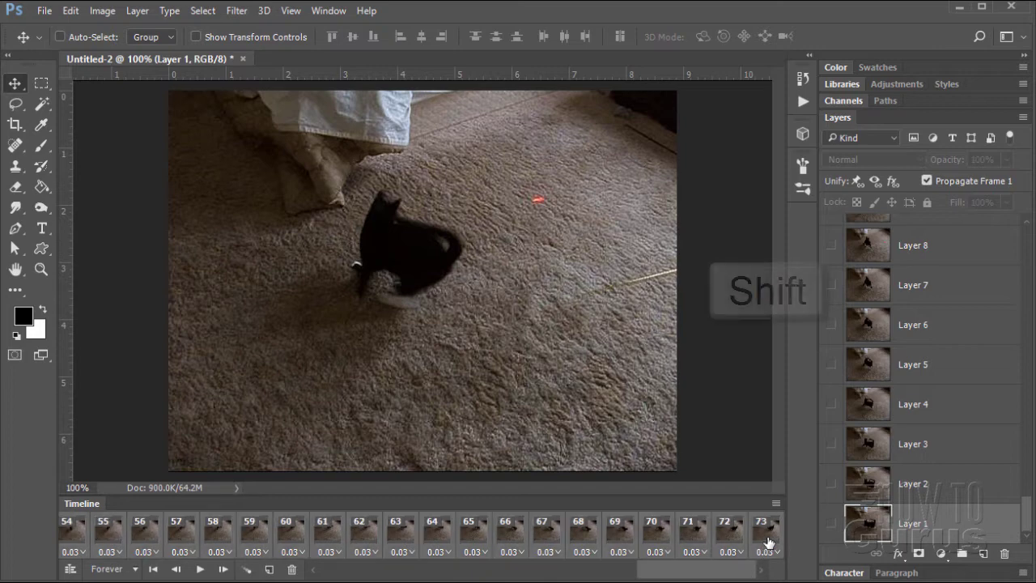
shift+click(767, 538)
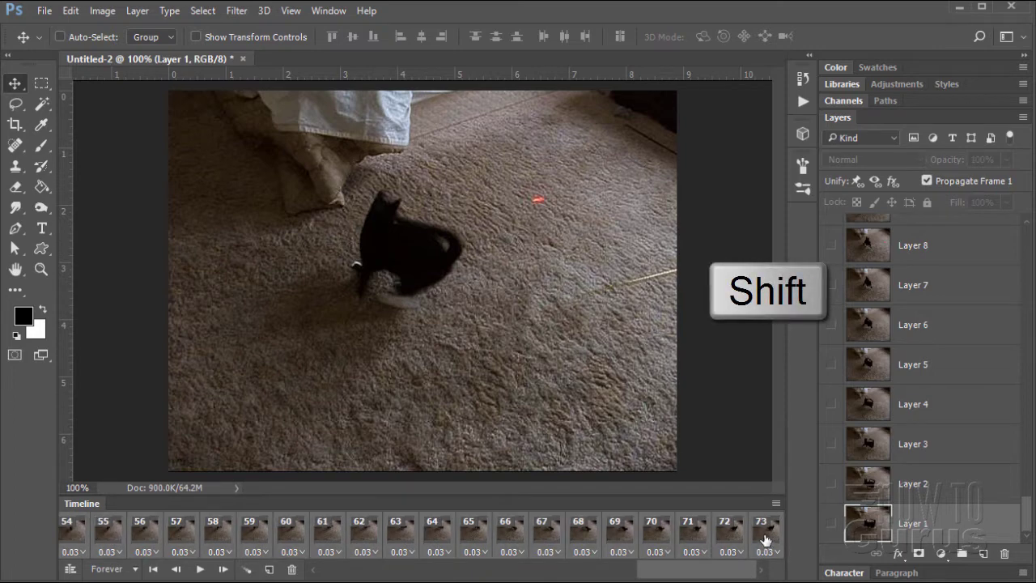
mouse_move(724, 578)
mouse_down()
mouse_move(648, 576)
mouse_move(737, 577)
mouse_up()
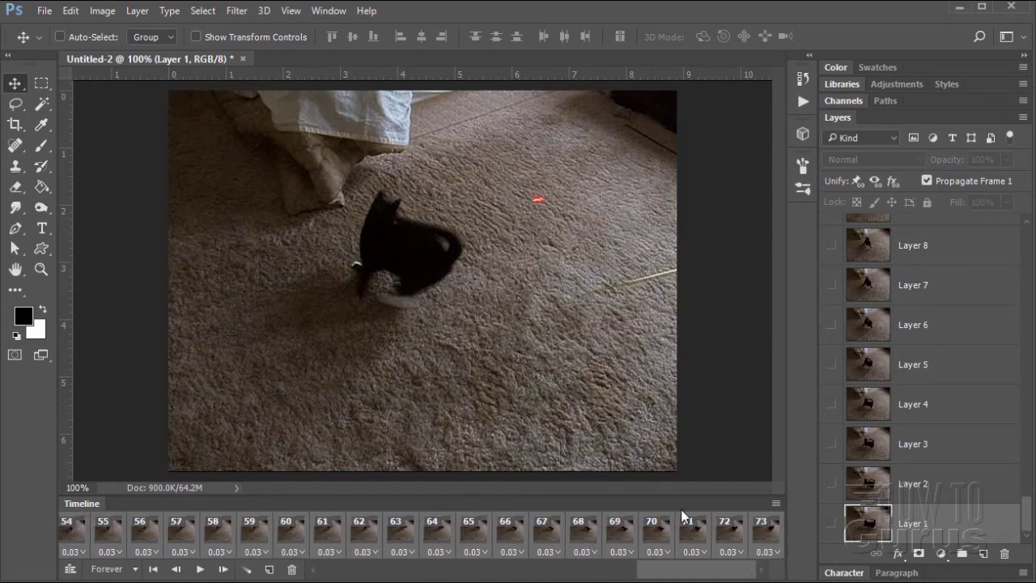
click(776, 503)
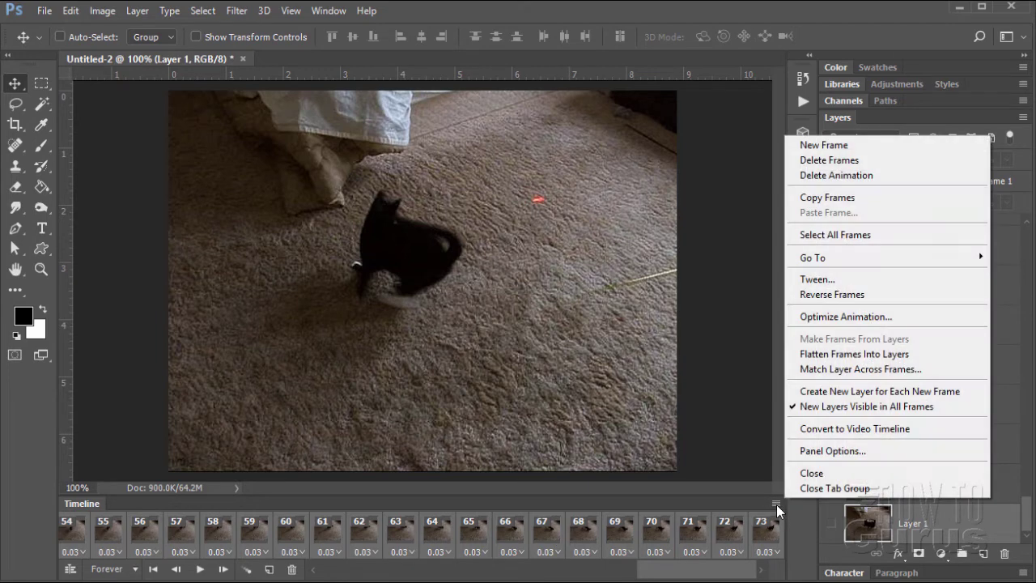
click(818, 161)
click(501, 229)
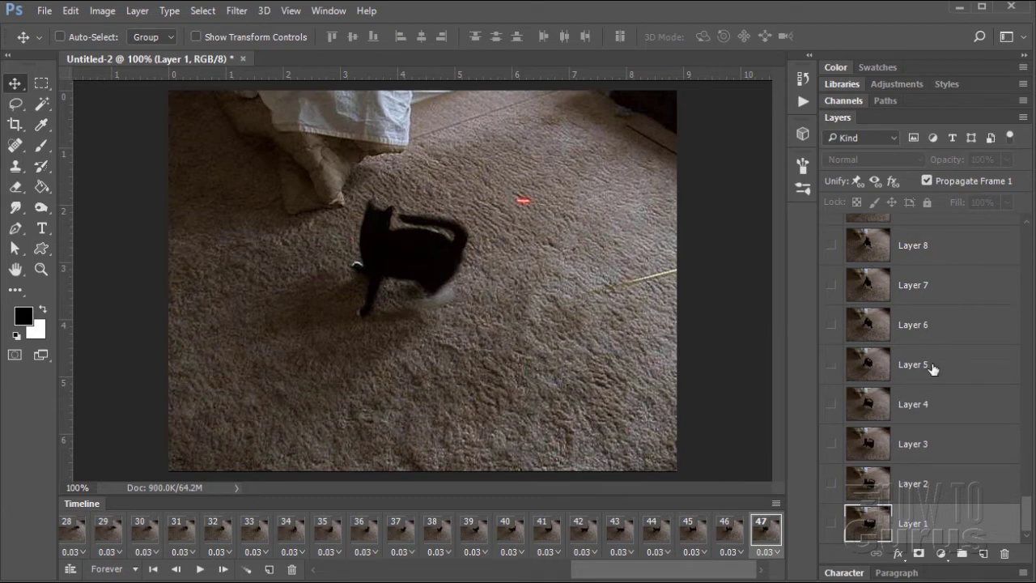
drag(1030, 525, 1034, 210)
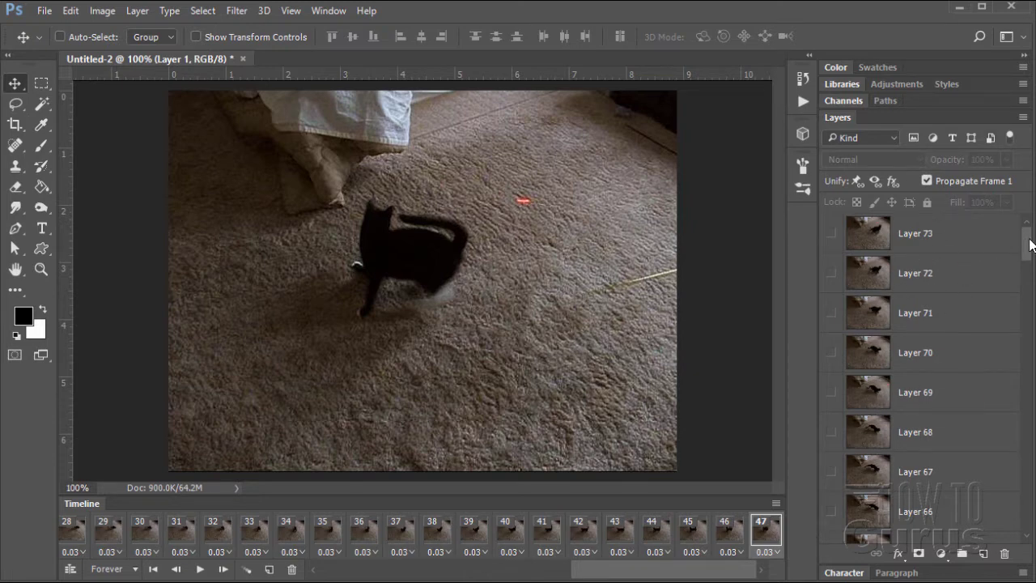
drag(1026, 238, 1029, 522)
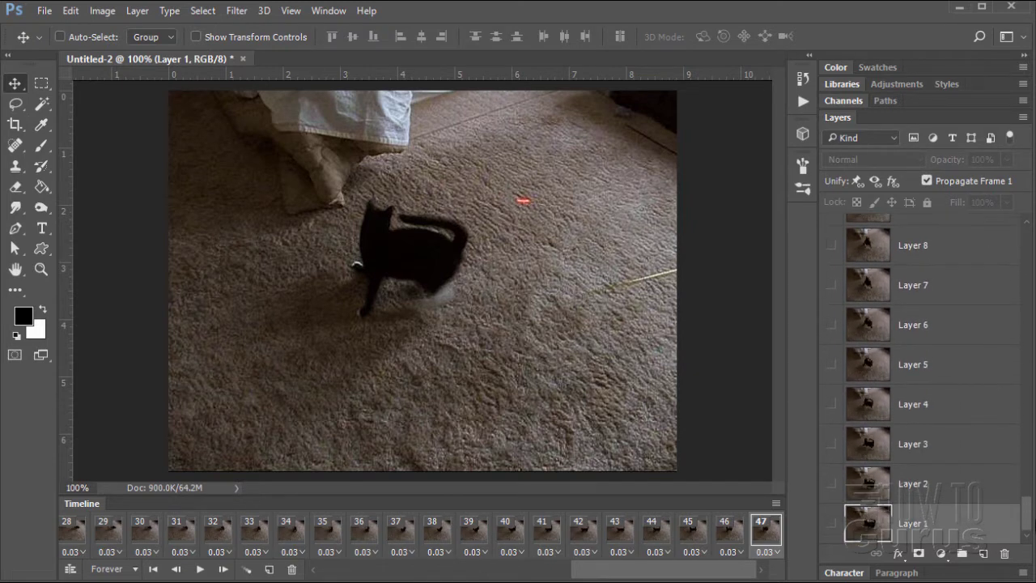
- Play the animation from its first frame to check the loop and delete the last frame, frame 47
drag(590, 576, 338, 573)
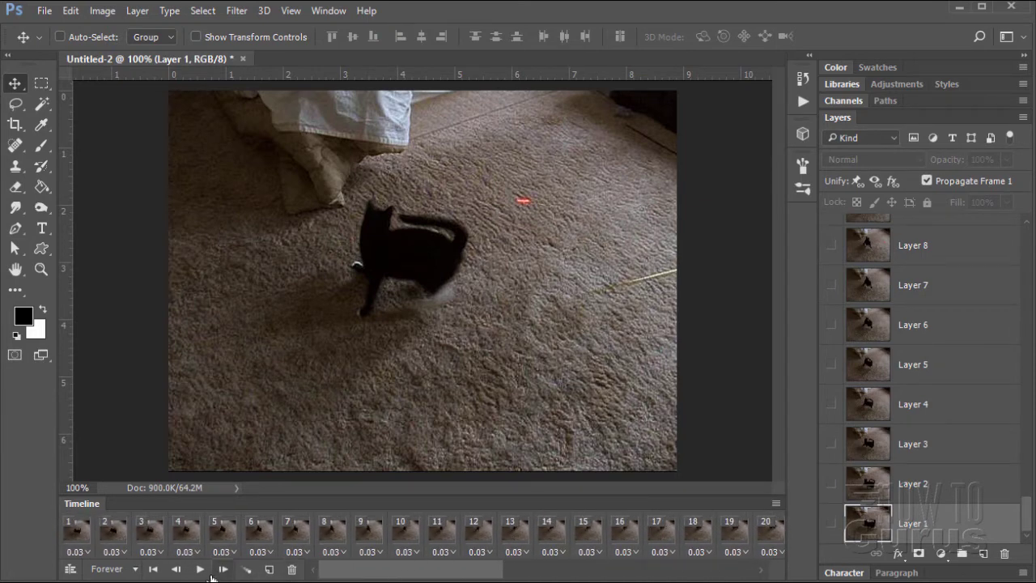
click(153, 568)
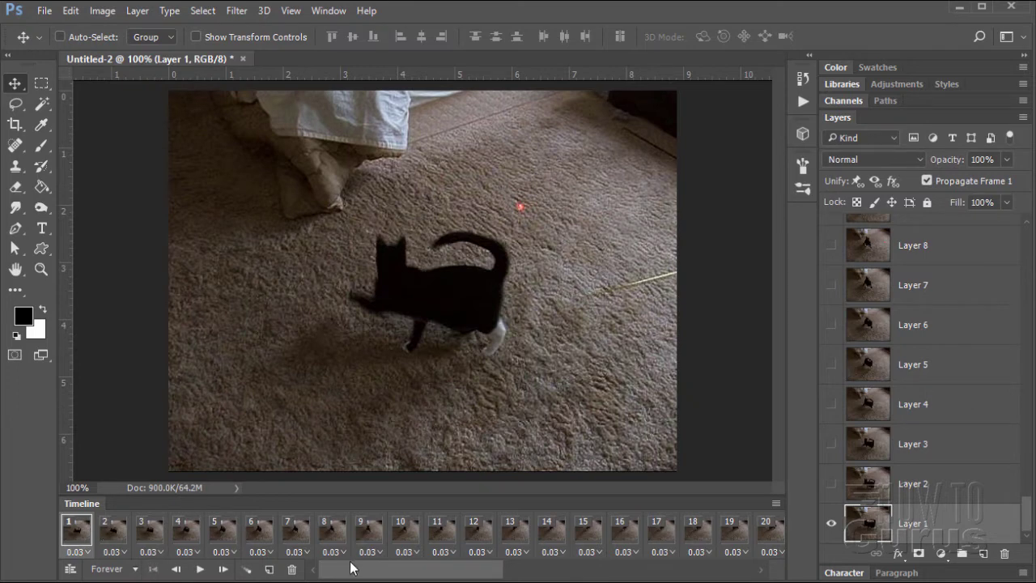
click(200, 569)
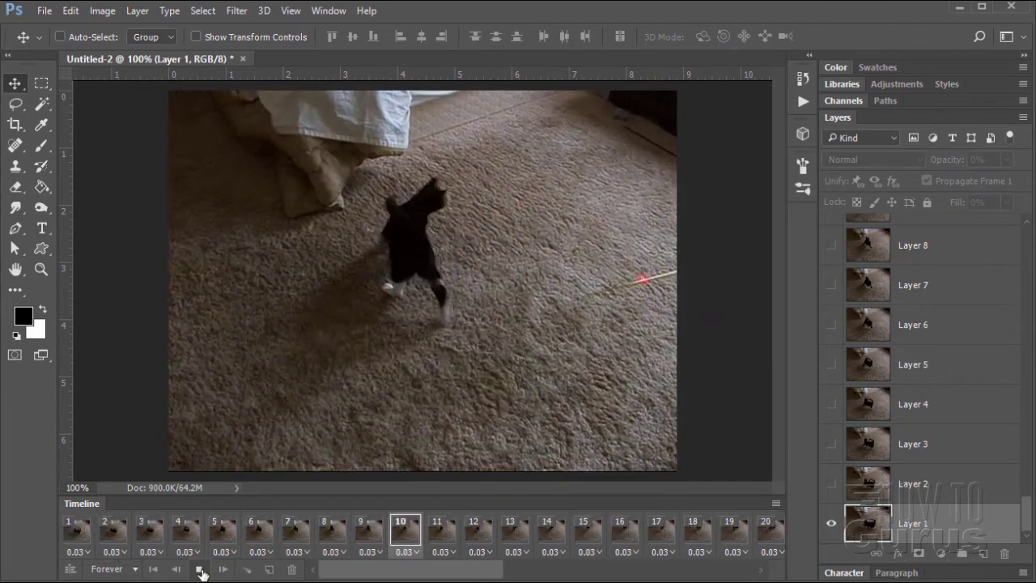
click(200, 570)
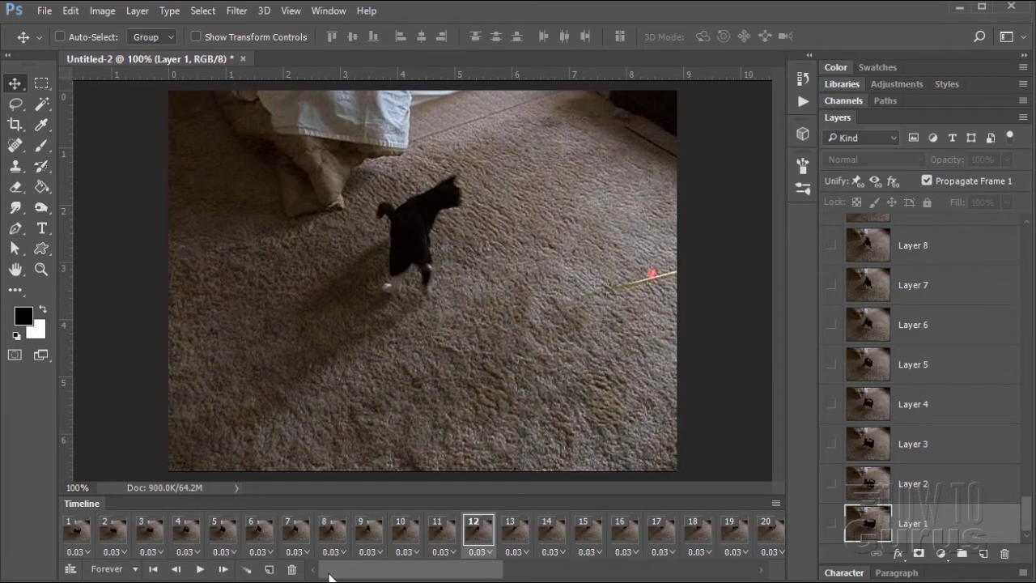
drag(329, 575, 650, 572)
click(769, 530)
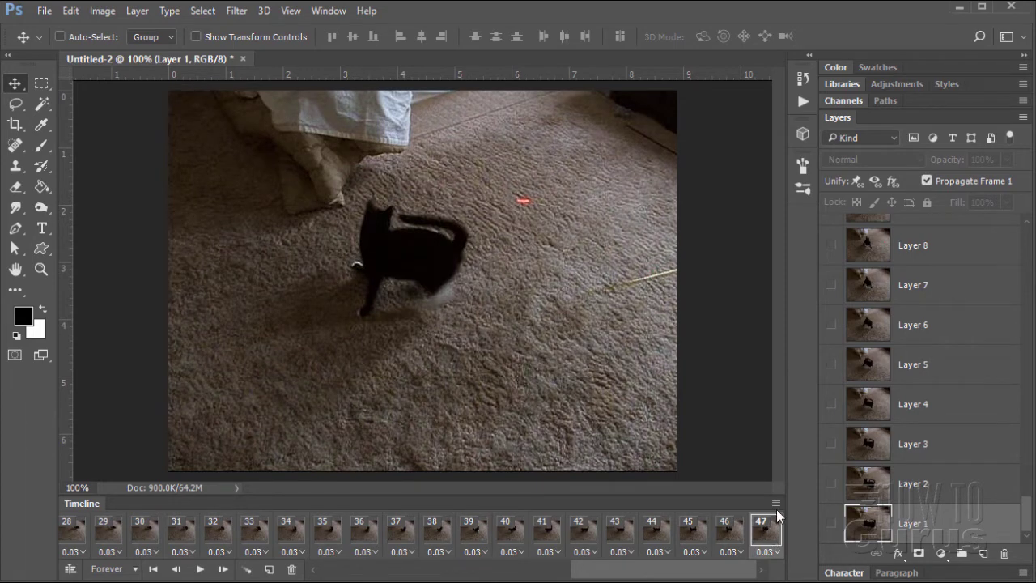
click(776, 503)
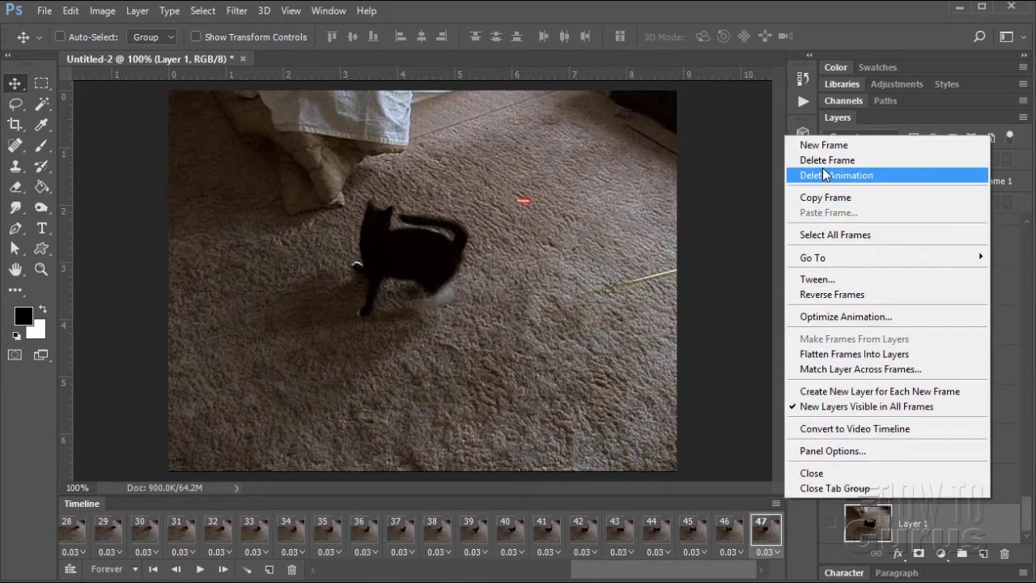
click(813, 160)
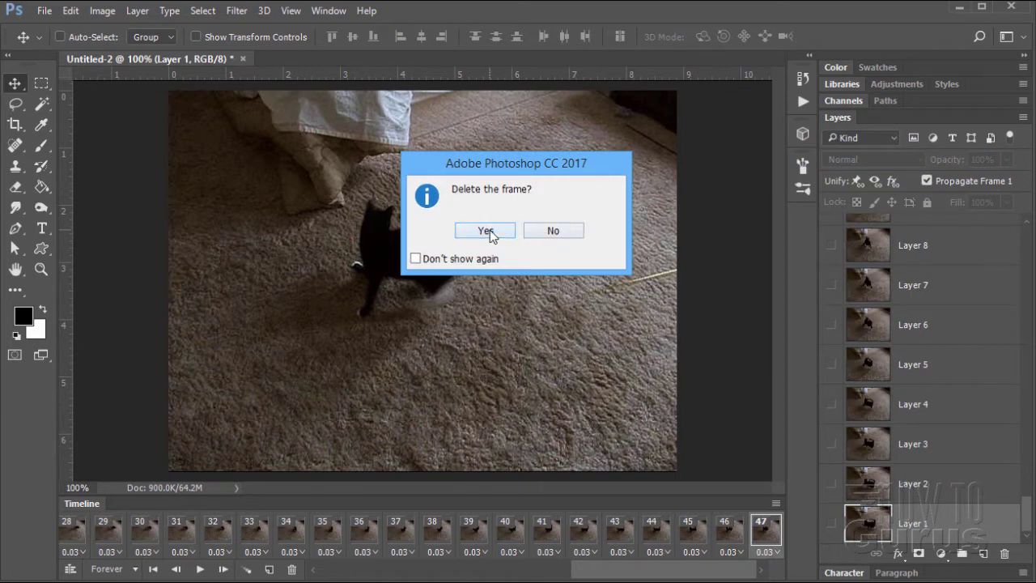
click(477, 232)
- Replay the animation from the first frame and delete frame 46 from the end of the loop
click(153, 569)
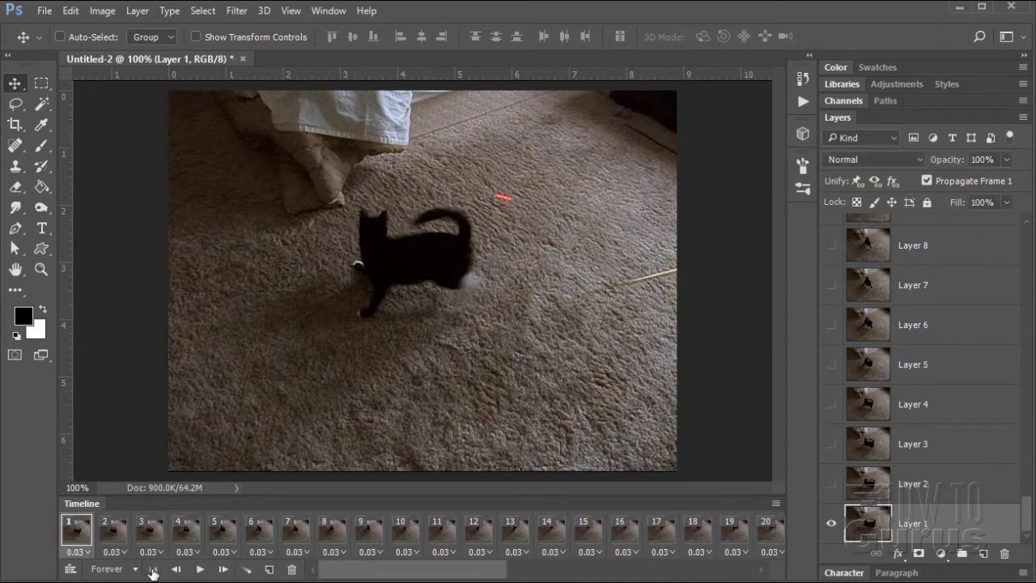
click(200, 571)
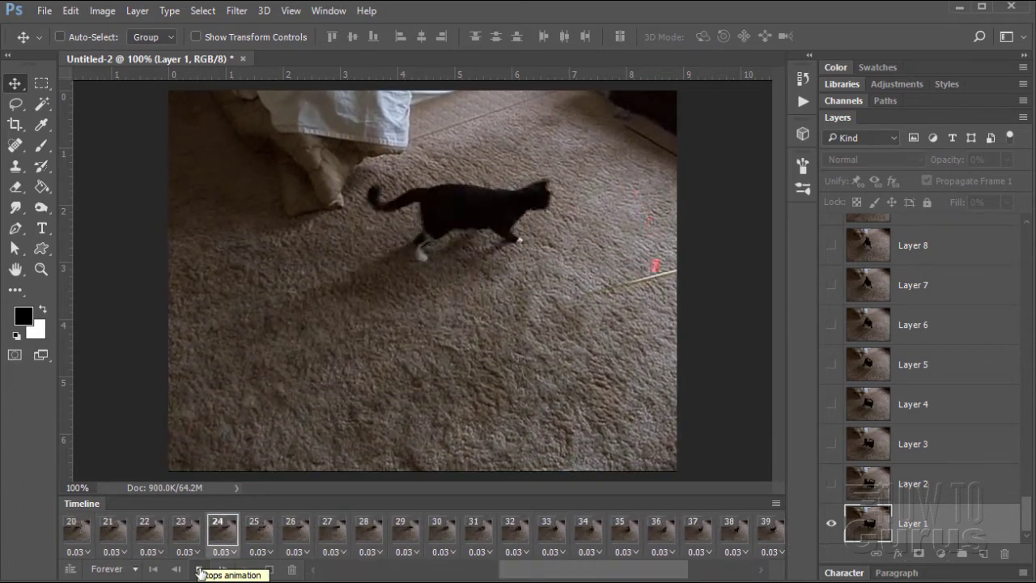
click(200, 571)
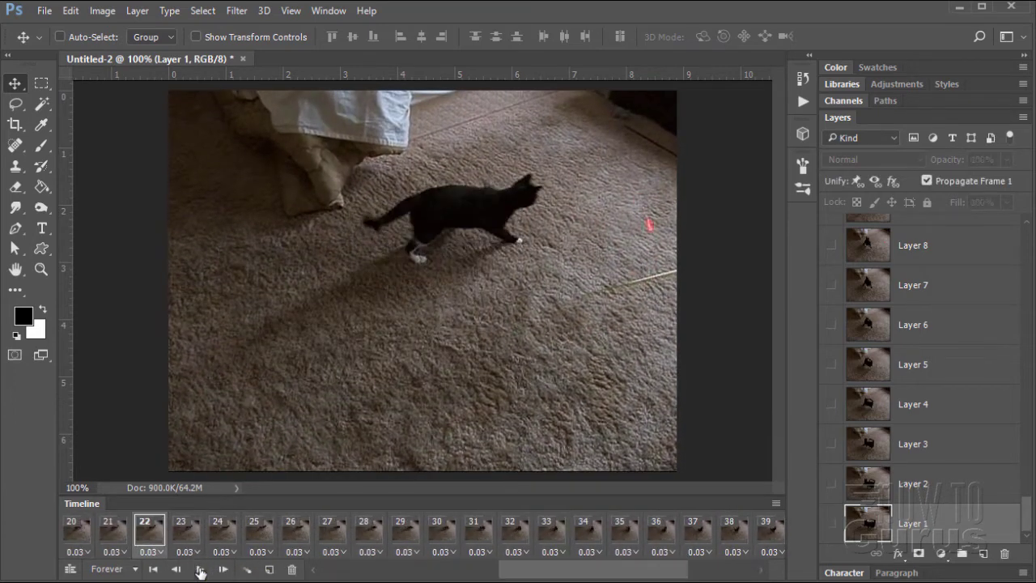
drag(541, 572, 362, 572)
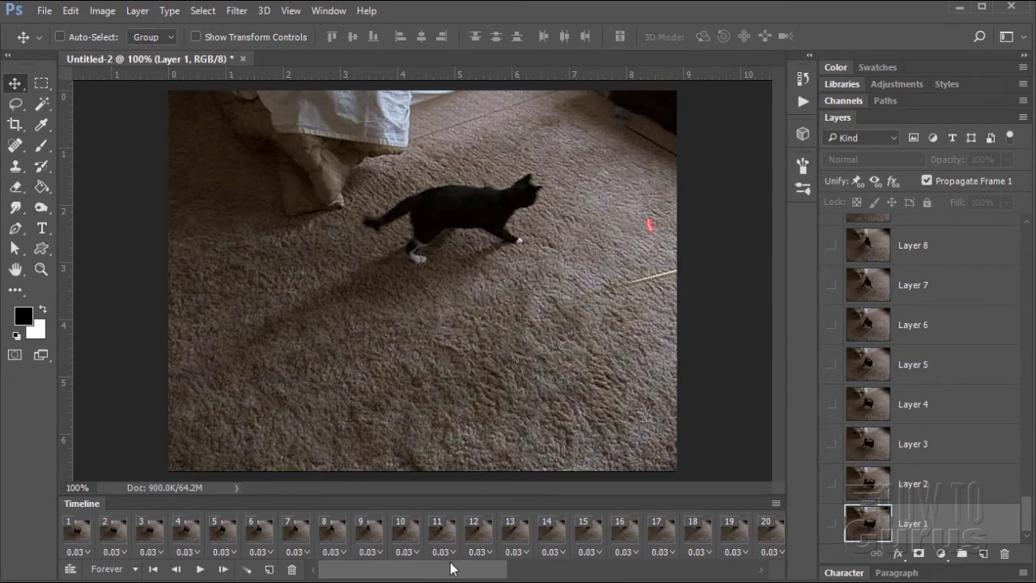
drag(444, 572, 724, 572)
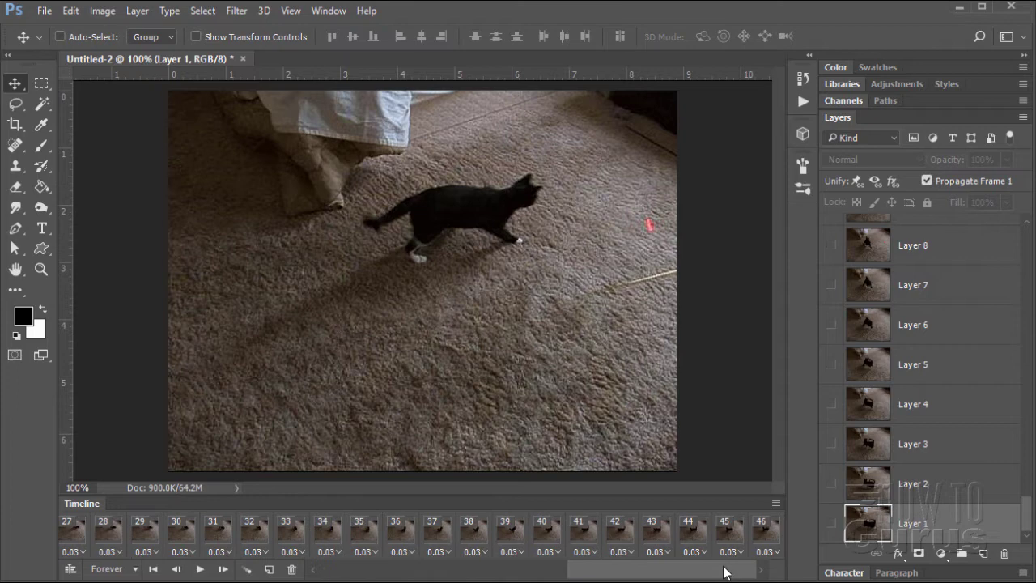
click(765, 532)
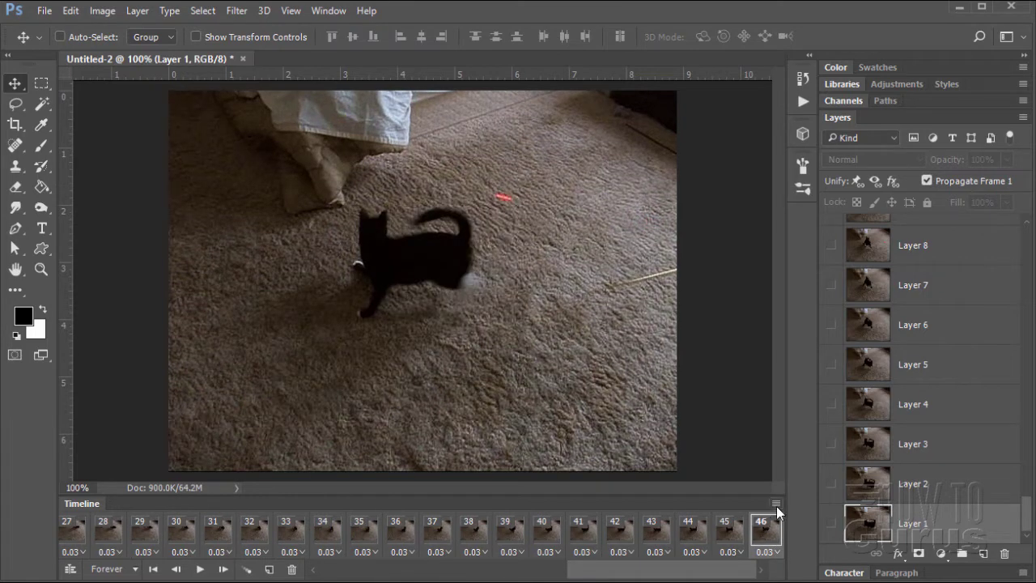
click(777, 503)
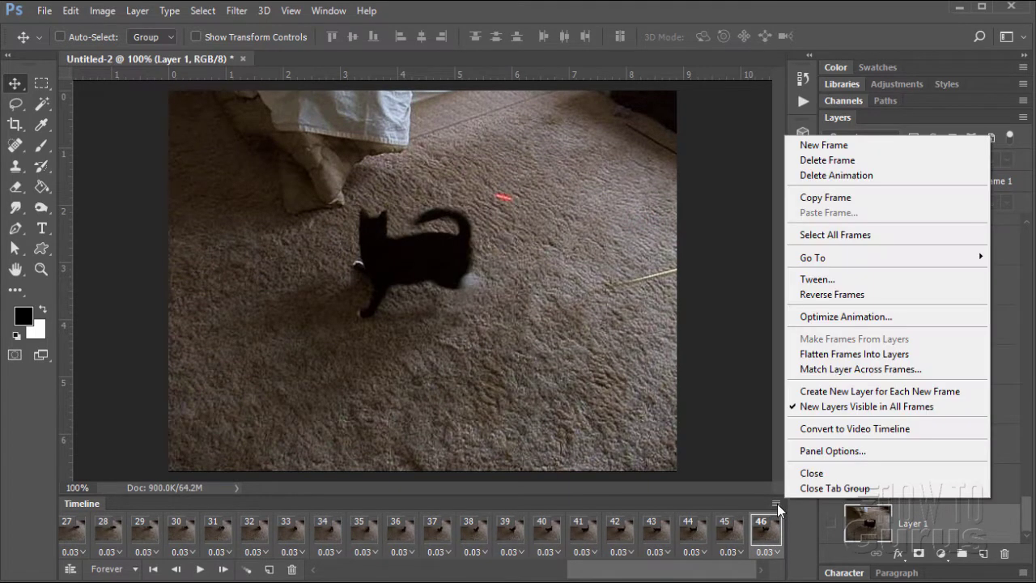
click(827, 160)
click(488, 232)
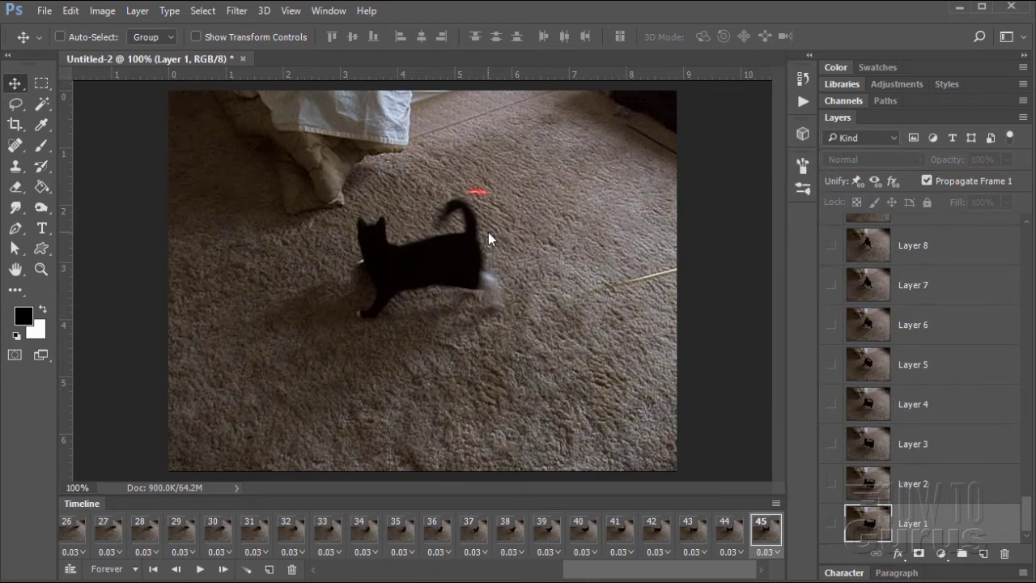
- Check the loop again from the first frame and delete the closing frame 45
click(153, 570)
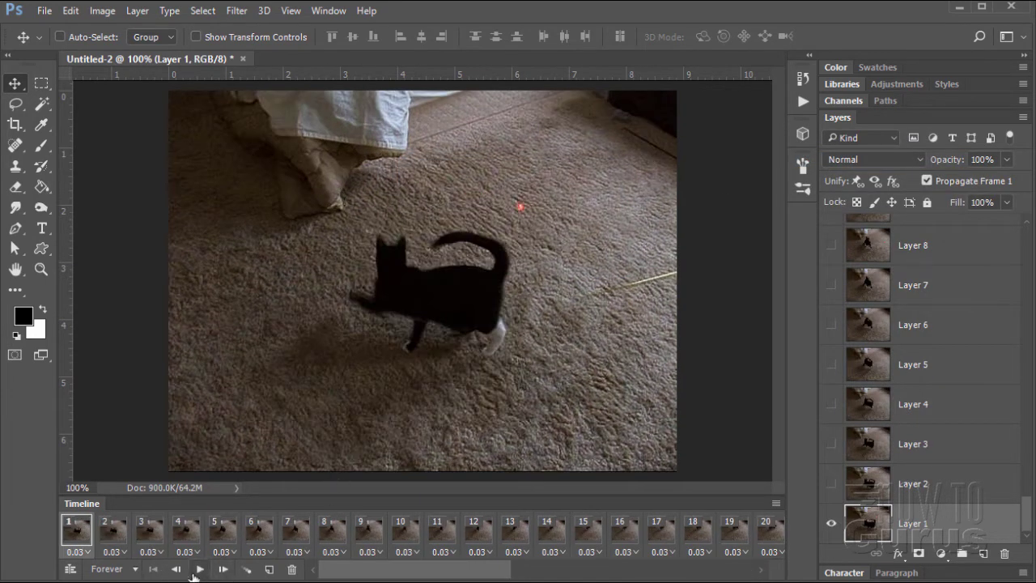
click(200, 570)
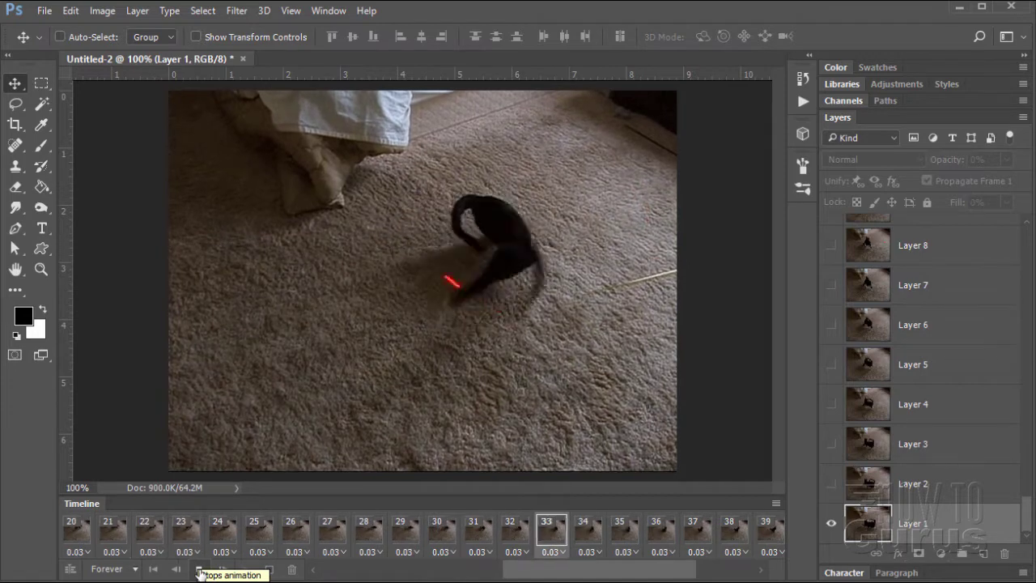
click(199, 571)
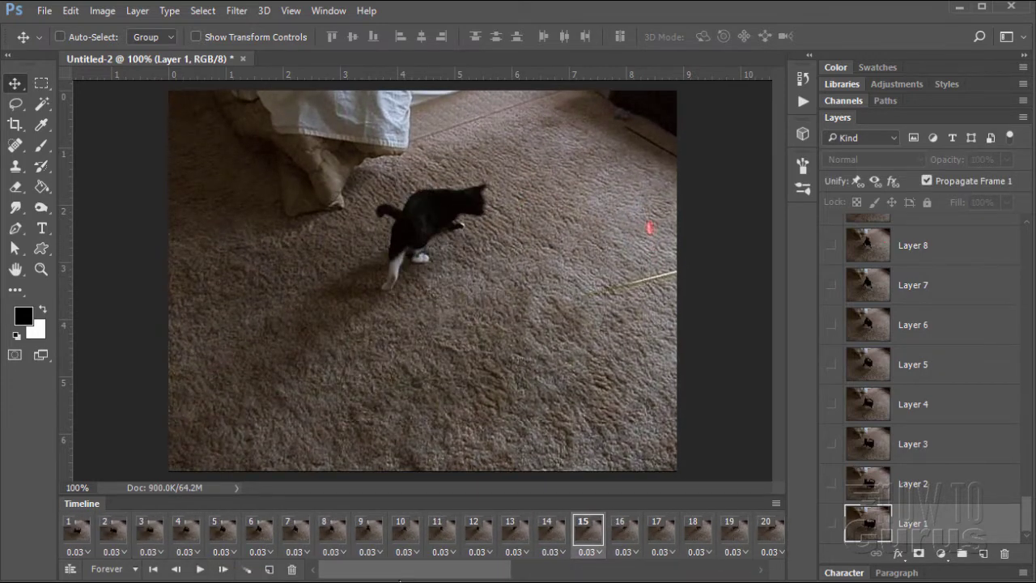
click(587, 572)
click(760, 538)
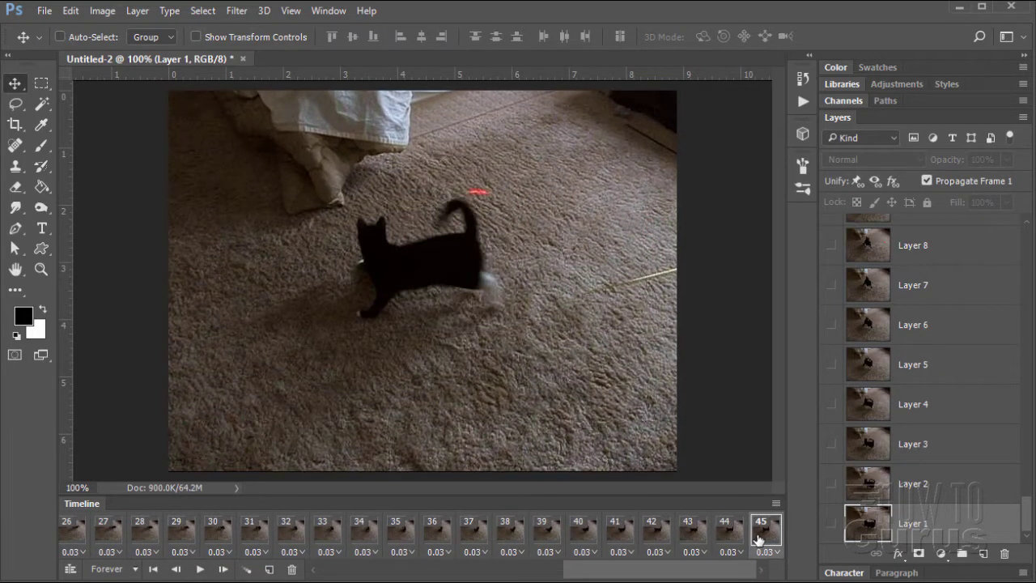
click(775, 504)
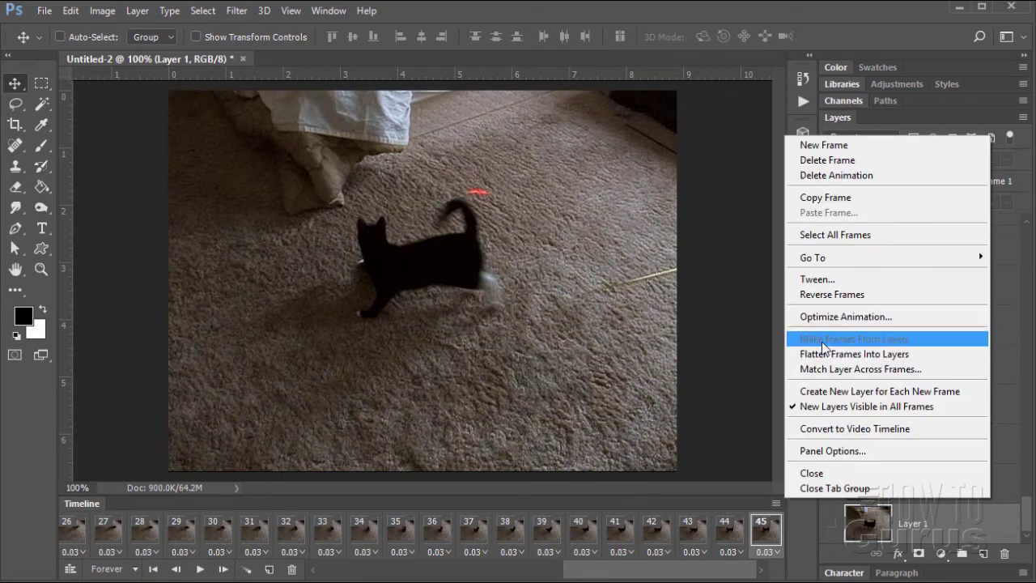
click(813, 160)
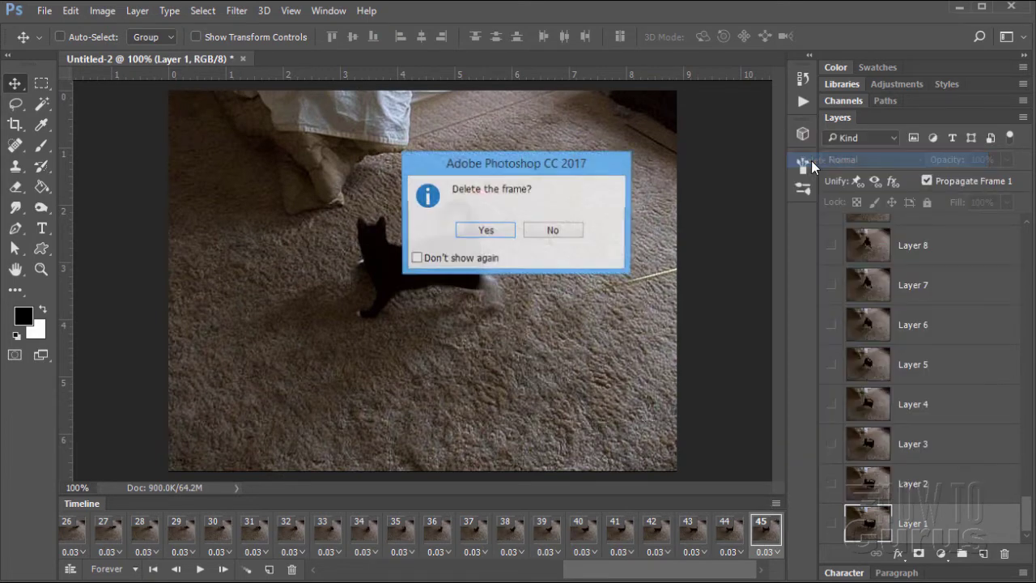
click(484, 231)
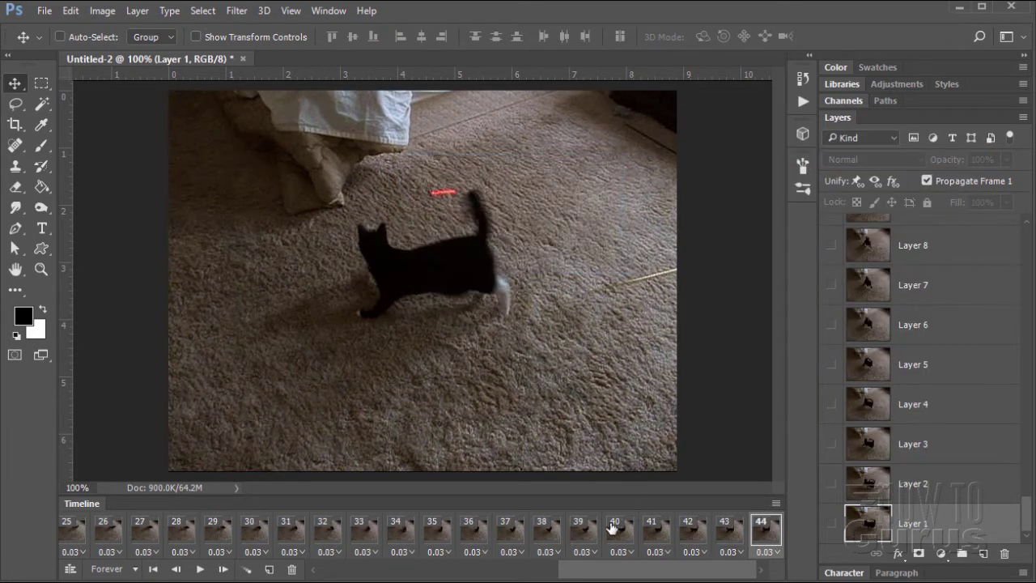
- Compare the first frame with frames 44, 43, 42 and 41 to look for the best matching loop end point
drag(599, 577, 360, 576)
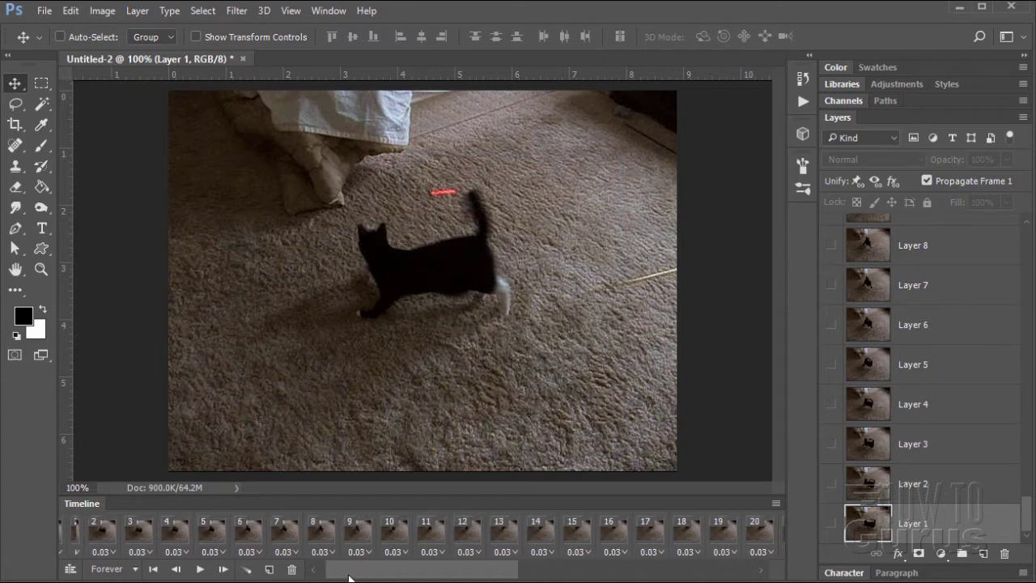
click(73, 536)
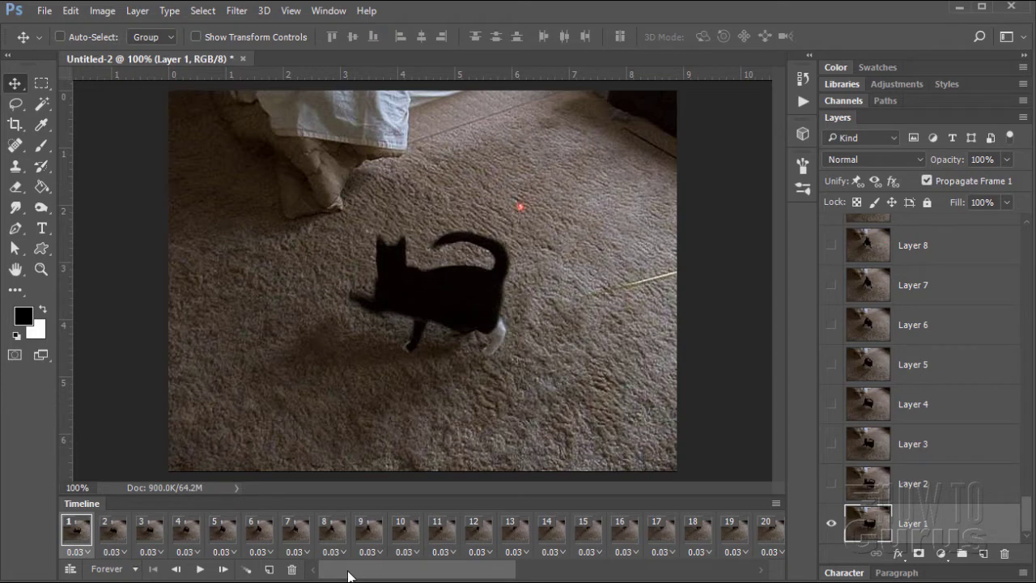
drag(349, 574, 692, 576)
click(776, 538)
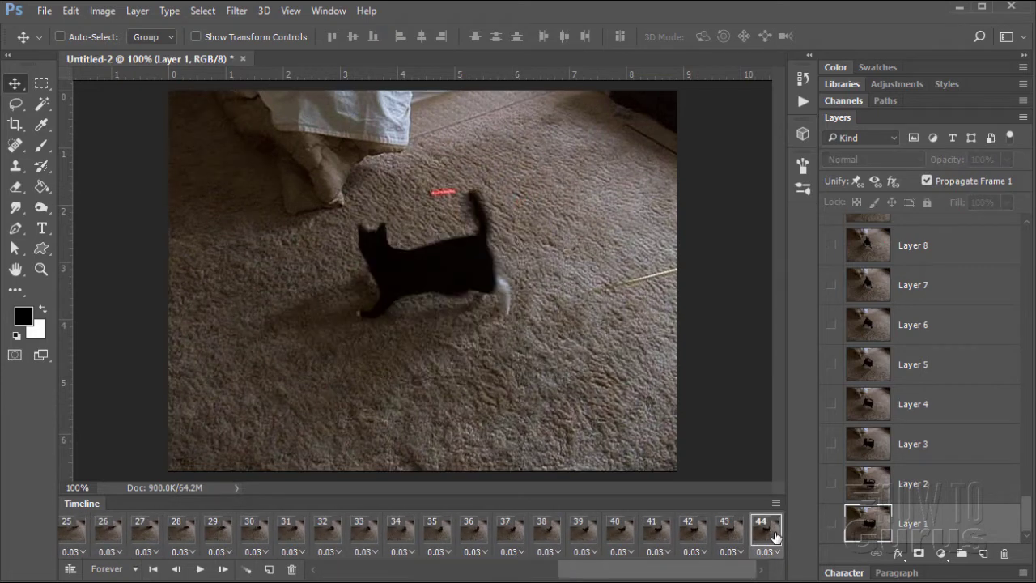
click(733, 541)
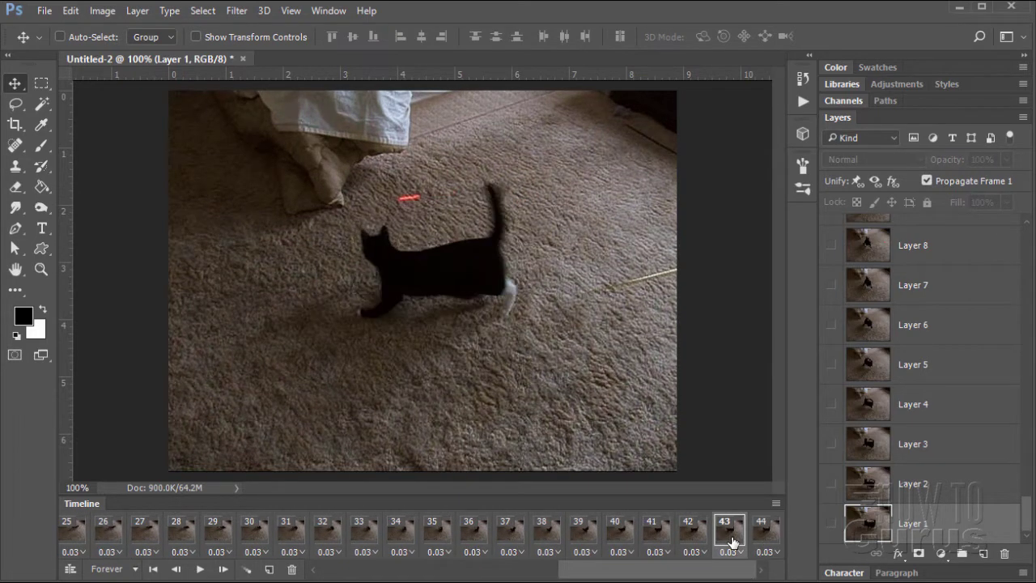
click(686, 537)
drag(662, 567, 293, 569)
click(80, 533)
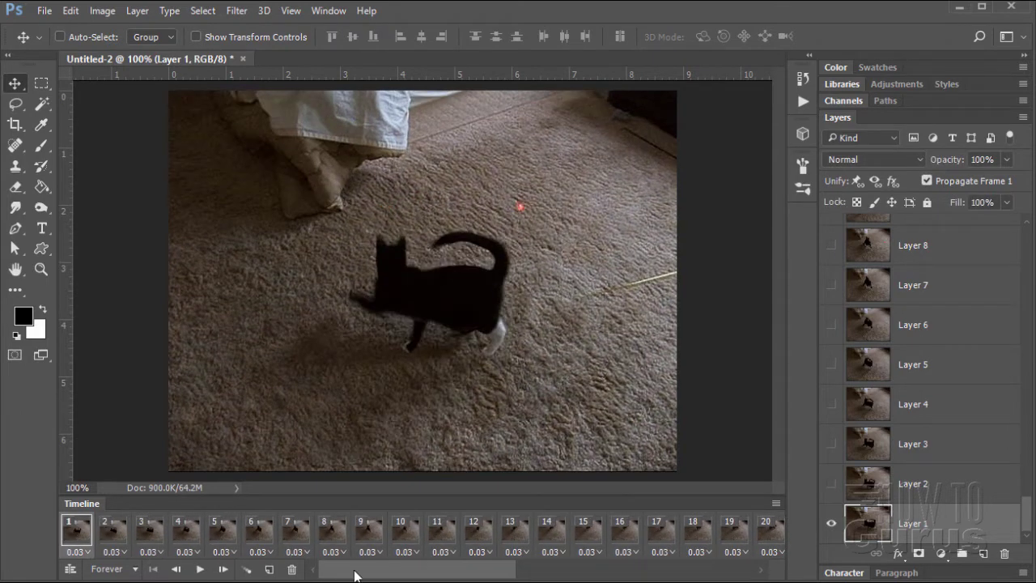
drag(354, 574, 726, 576)
click(729, 536)
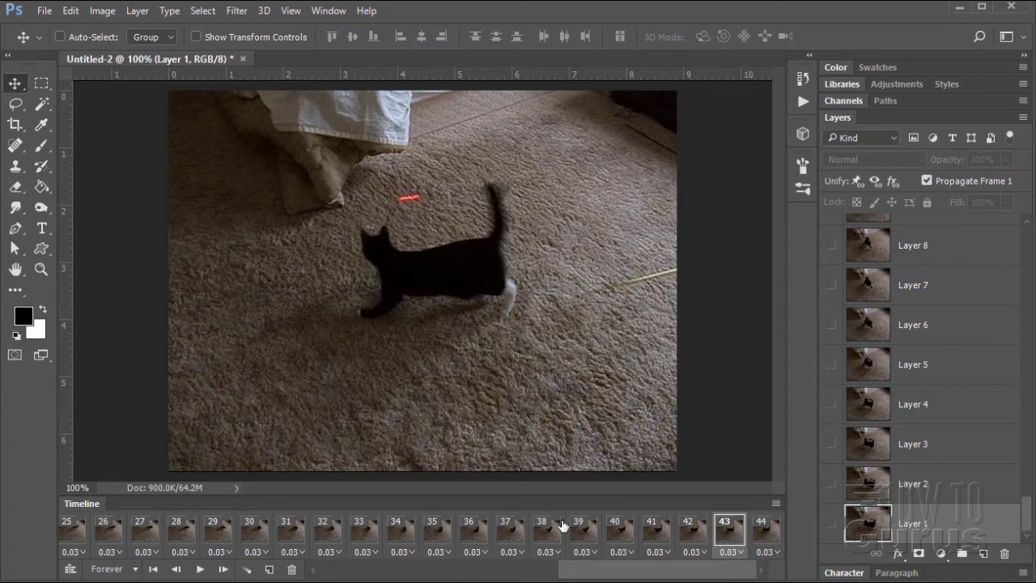
drag(598, 574, 348, 573)
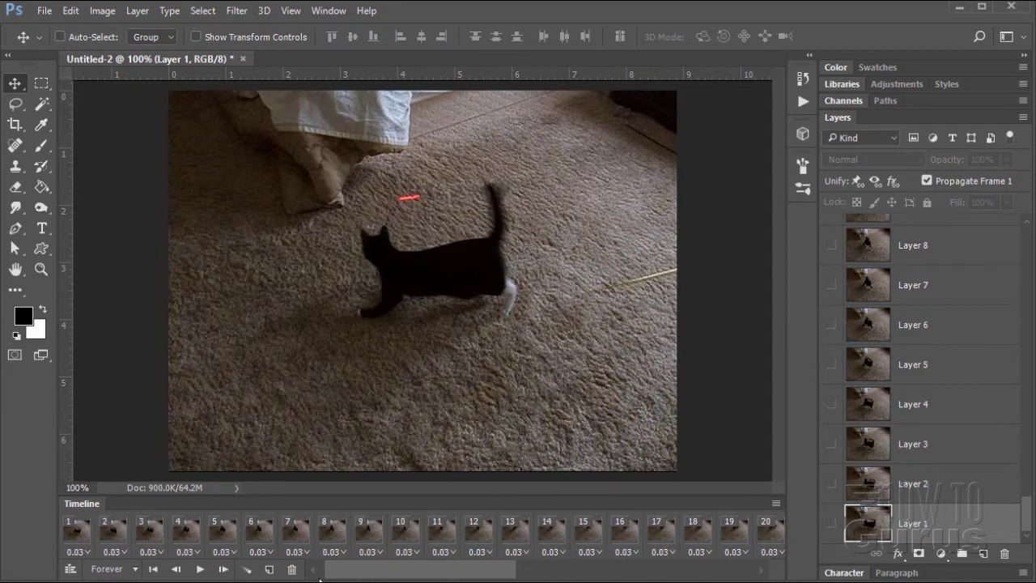
click(76, 534)
drag(340, 574, 578, 574)
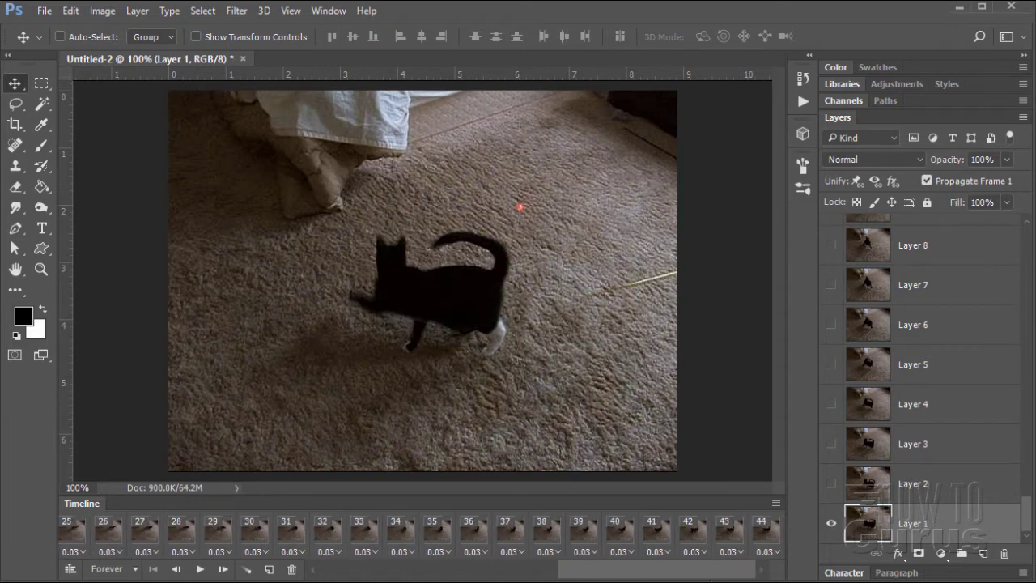
click(696, 535)
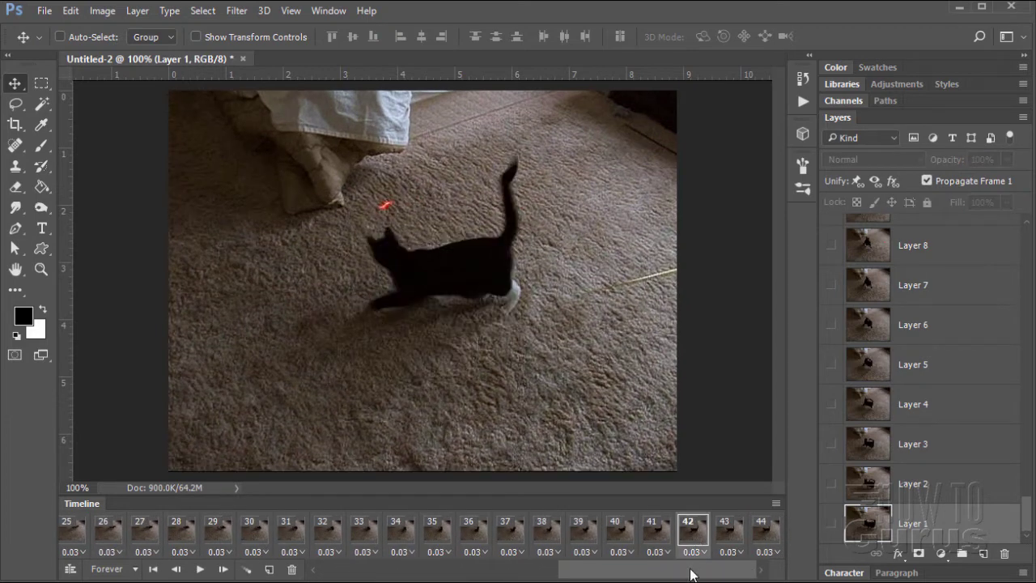
click(660, 540)
drag(672, 577, 583, 576)
click(77, 530)
- Delete frames 42 through 44 from the end of the frame animation
shift+click(703, 532)
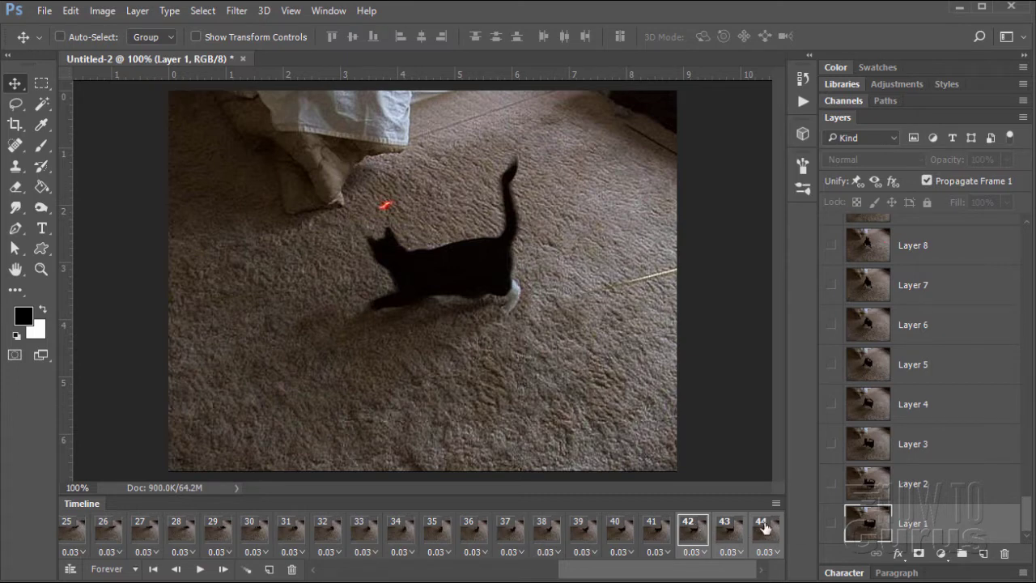
shift+click(701, 535)
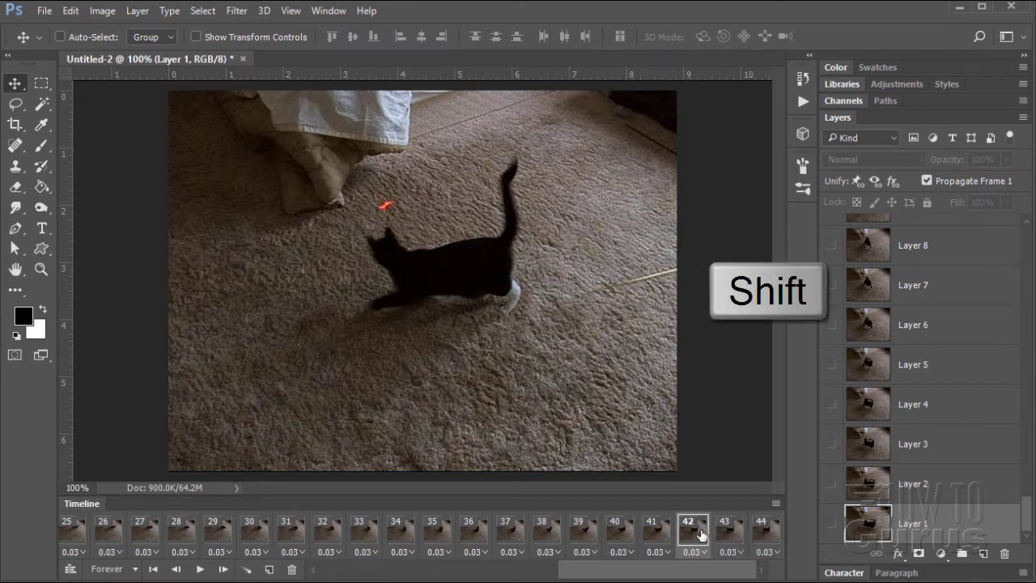
click(775, 503)
click(827, 161)
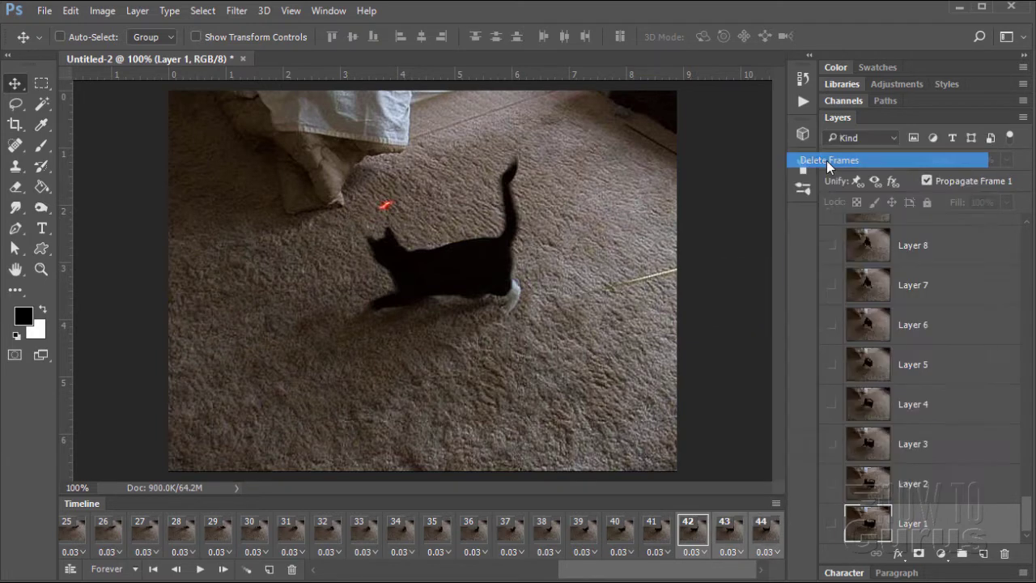
click(489, 230)
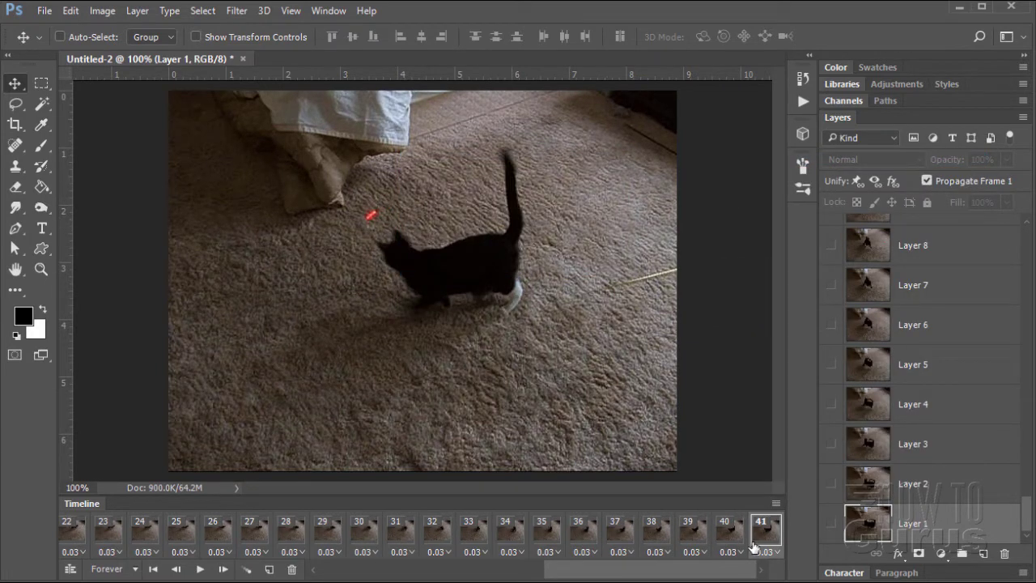
- Play the trimmed animation from the first frame to check how smoothly it loops
drag(708, 577, 484, 577)
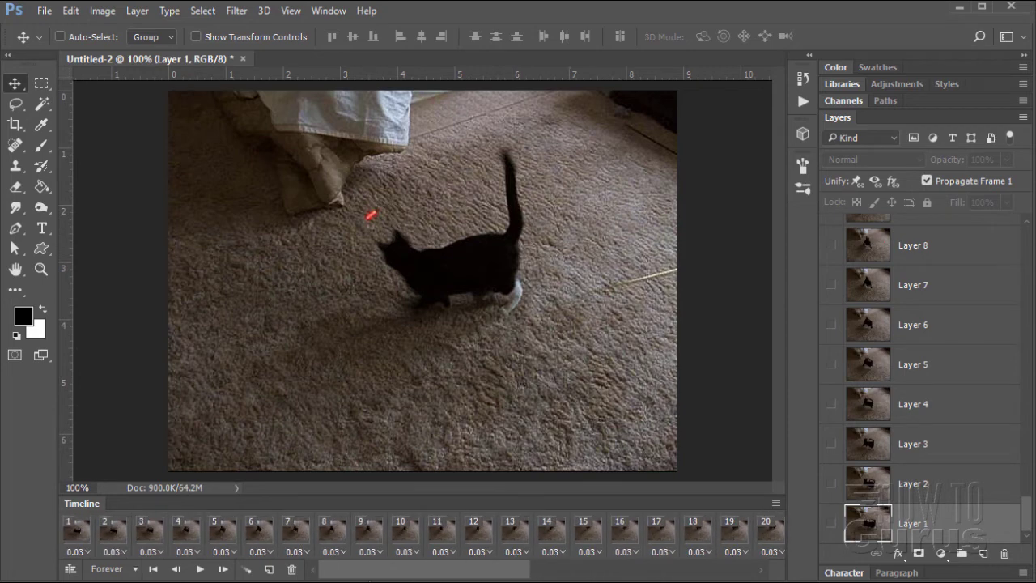
click(75, 538)
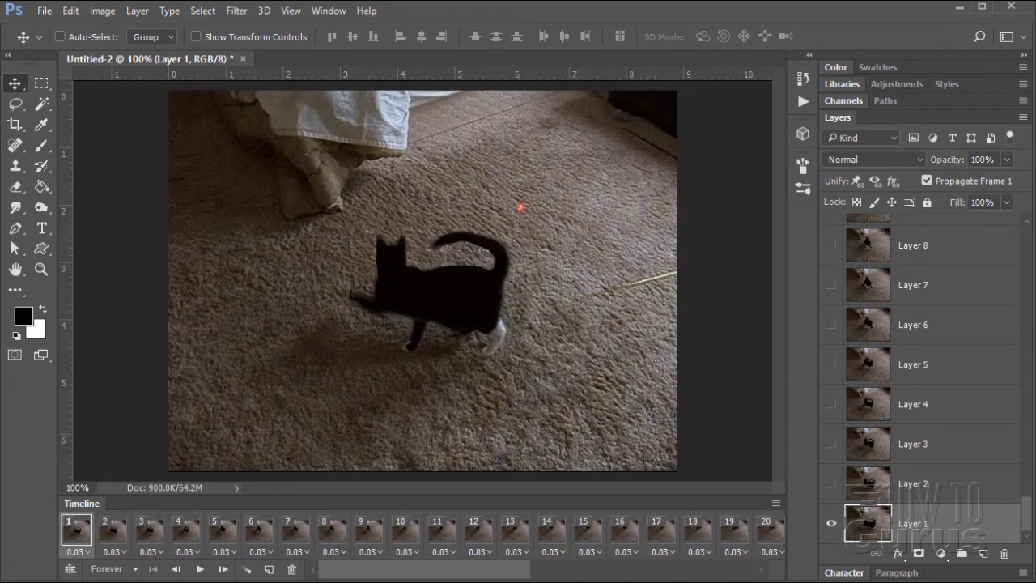
click(199, 570)
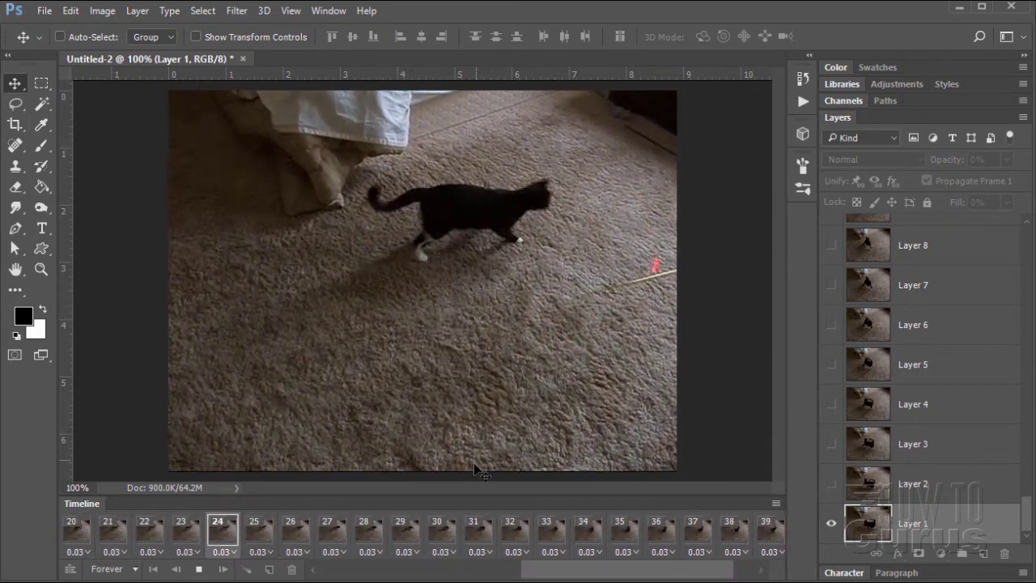
click(198, 569)
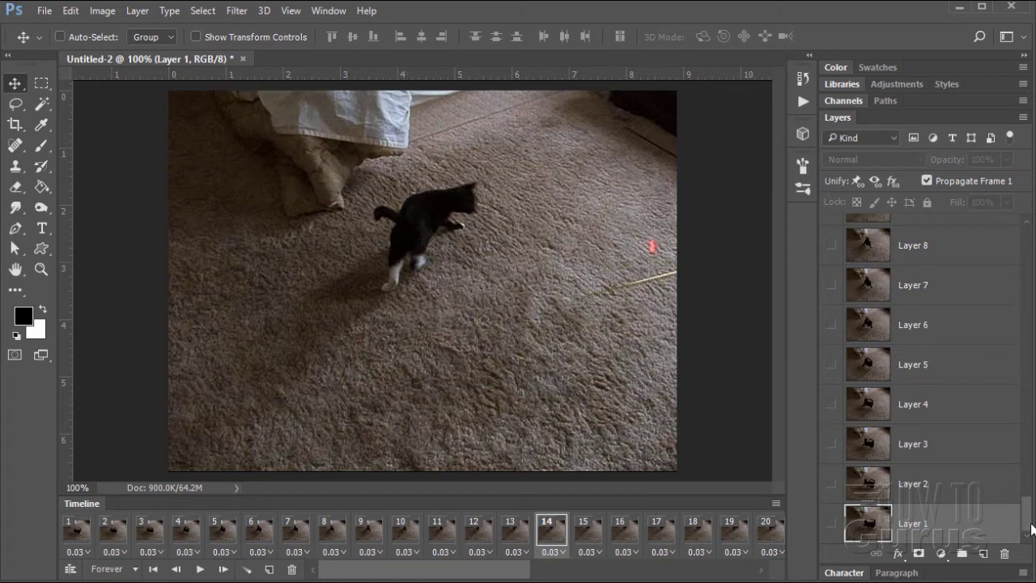
- Add a Levels adjustment layer named Levels 1 above Layer 73, the topmost layer in the stack
drag(1032, 530, 1026, 226)
click(971, 242)
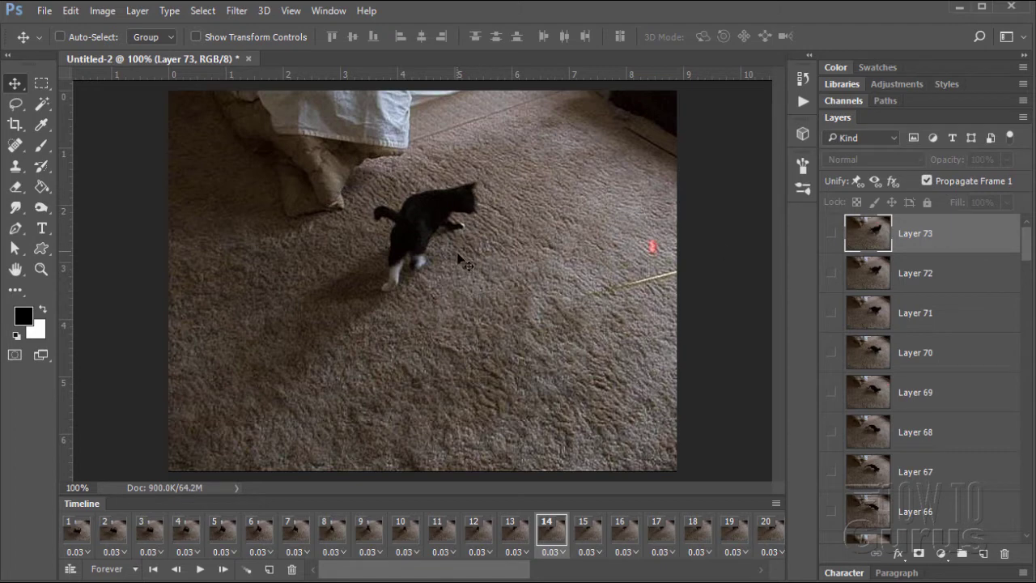
click(138, 10)
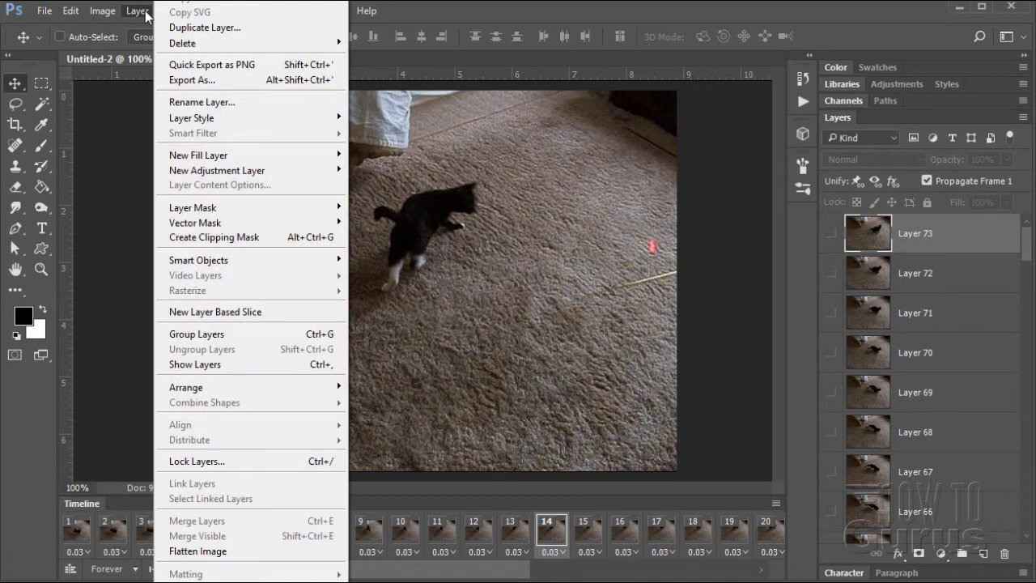
mouse_move(220, 171)
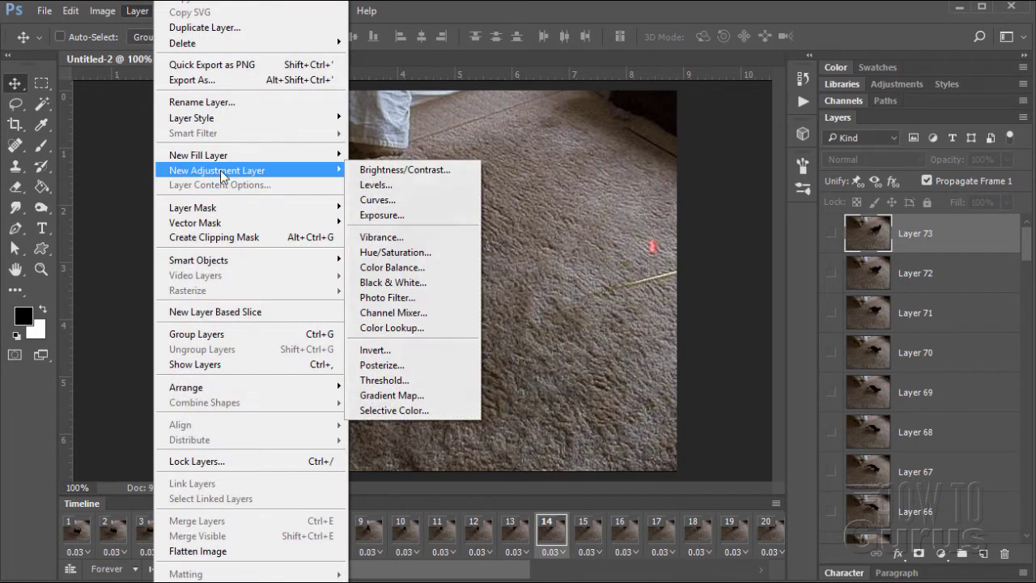
click(418, 185)
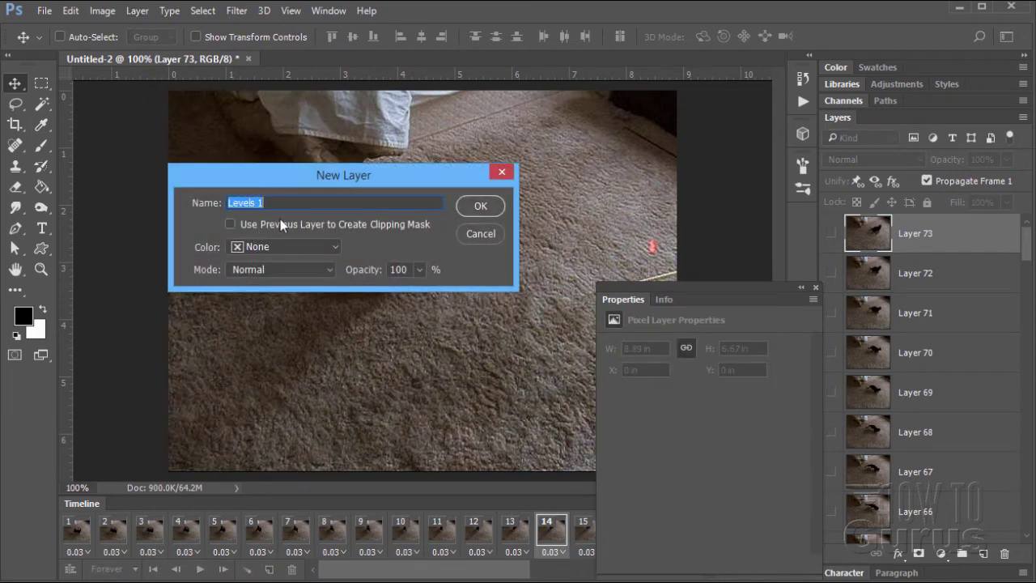
click(471, 208)
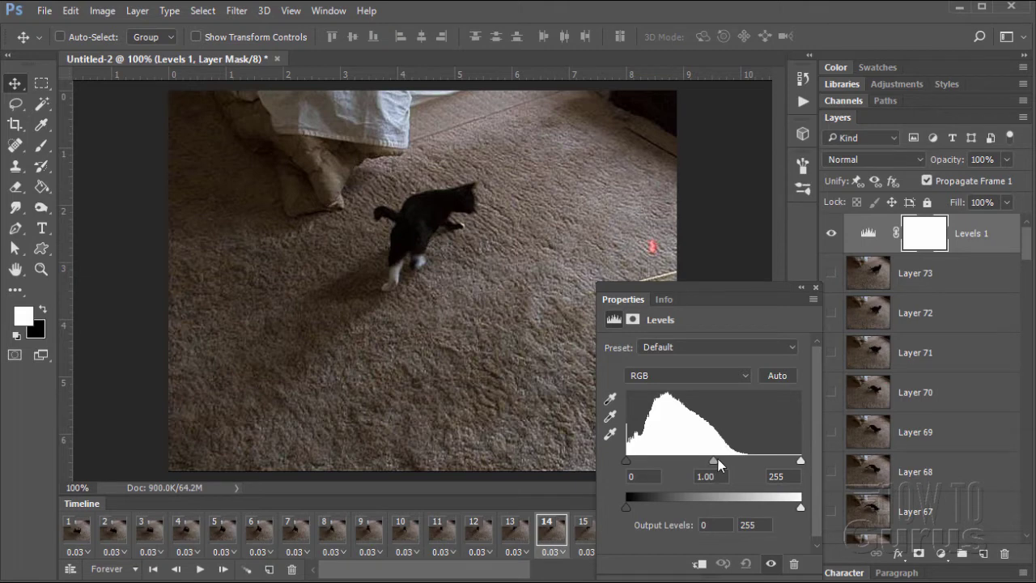
- Brighten the frames by setting the Levels inputs to 7, 1.92 and 176, with output levels kept at 0 and 255
drag(715, 459, 670, 458)
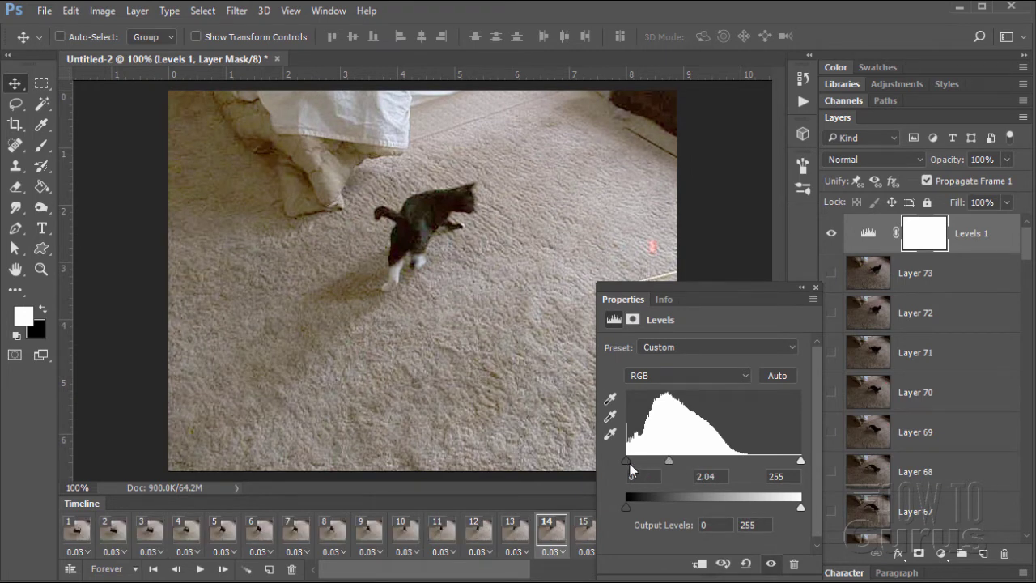
drag(628, 462, 631, 460)
drag(801, 462, 745, 464)
drag(662, 459, 662, 460)
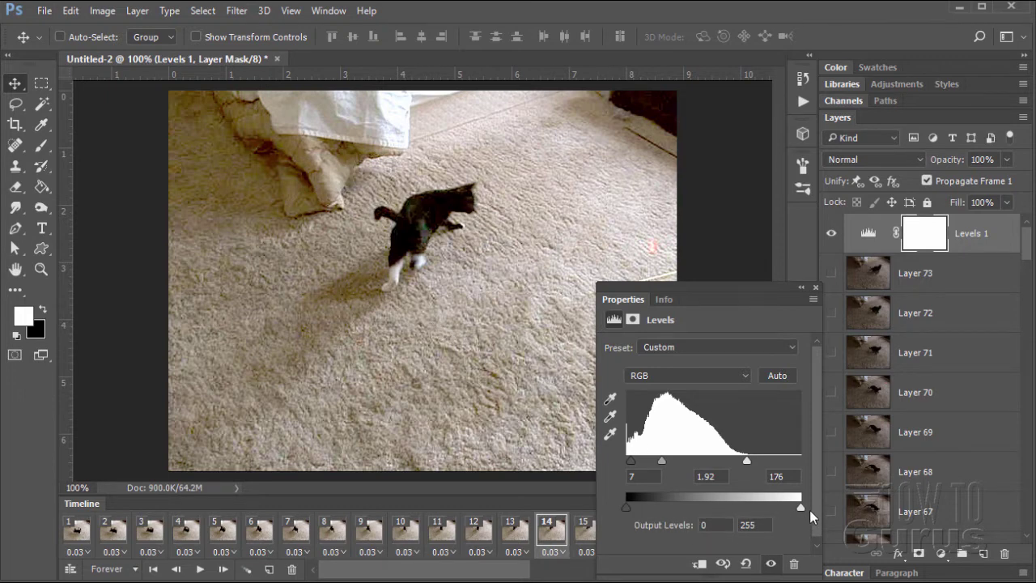
mouse_move(799, 510)
mouse_down()
mouse_move(771, 506)
mouse_move(801, 509)
mouse_up()
drag(634, 506, 612, 509)
mouse_move(800, 508)
mouse_down()
mouse_move(785, 506)
mouse_move(811, 501)
mouse_up()
click(815, 286)
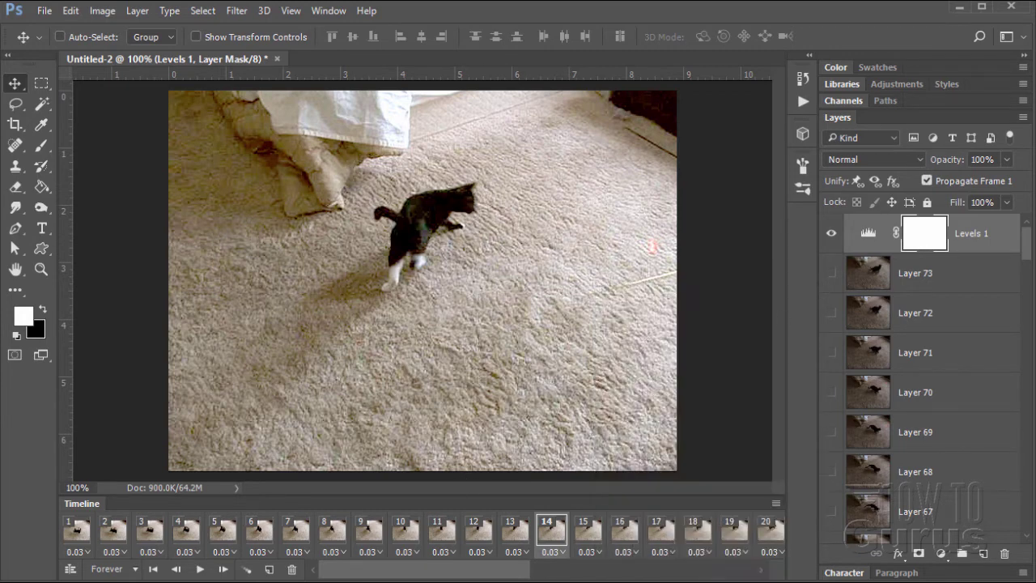
- Play the animation from the first frame to check the Levels correction across all frames
click(154, 569)
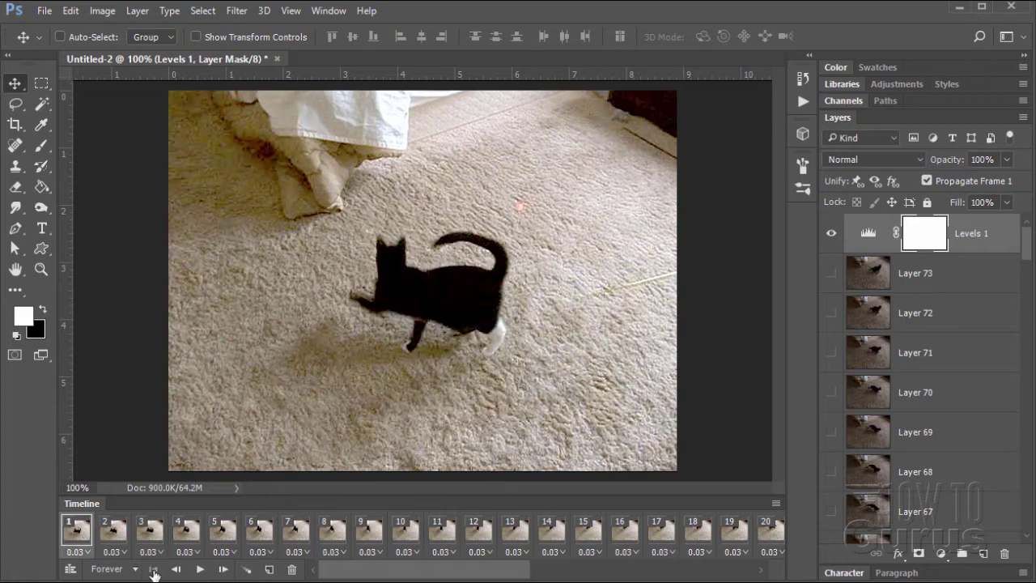
click(200, 570)
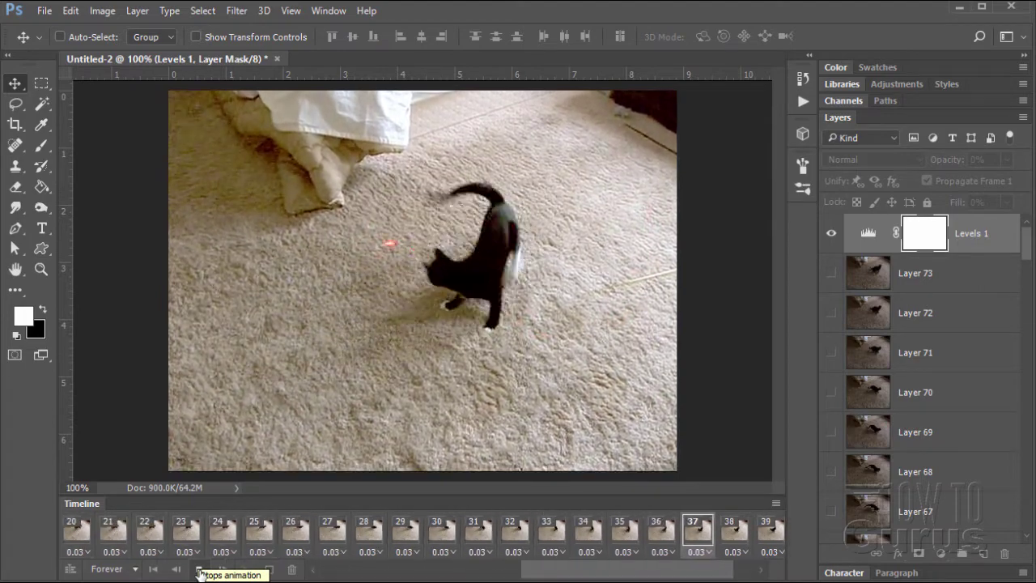
click(200, 570)
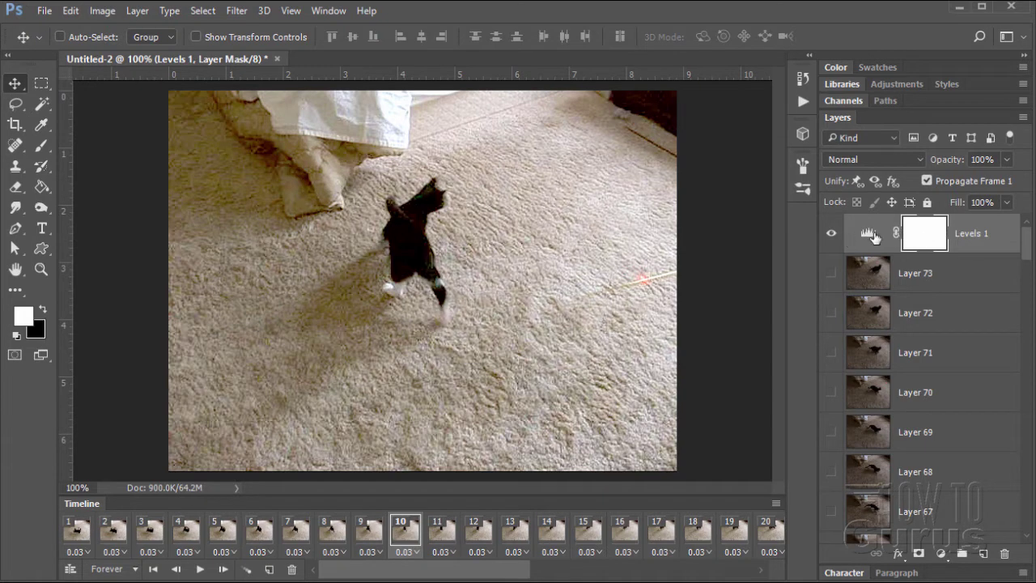
click(137, 11)
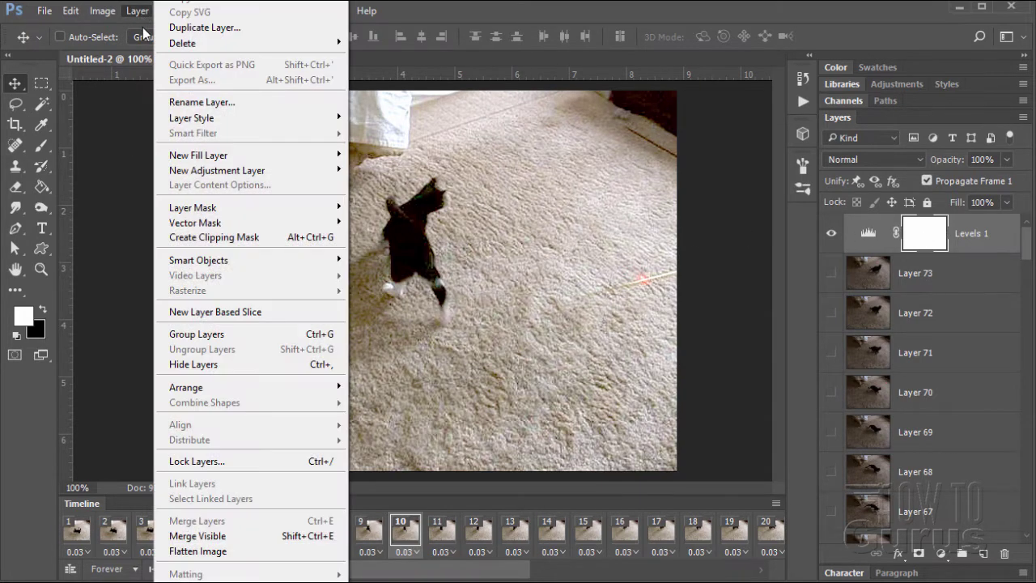
mouse_move(225, 172)
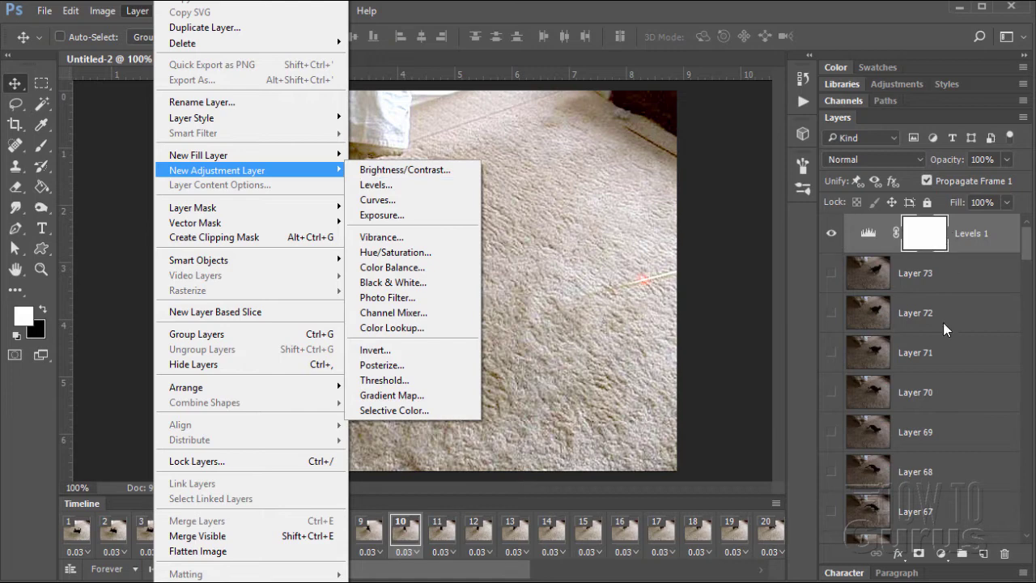
click(745, 287)
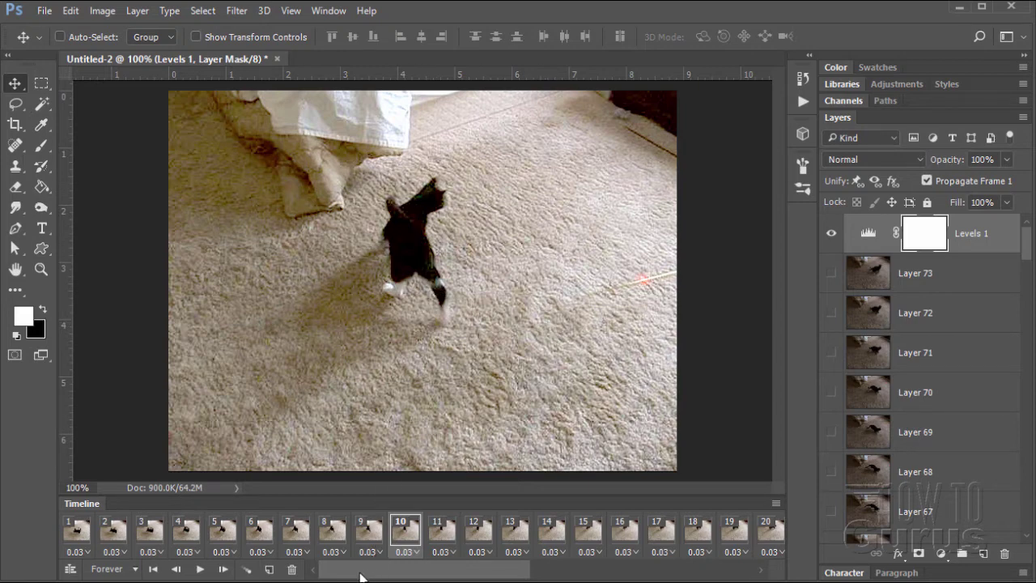
- Step through frames 11 to 17 and place a horizontal guide above the cat at about 1.3 inches
click(442, 534)
click(478, 534)
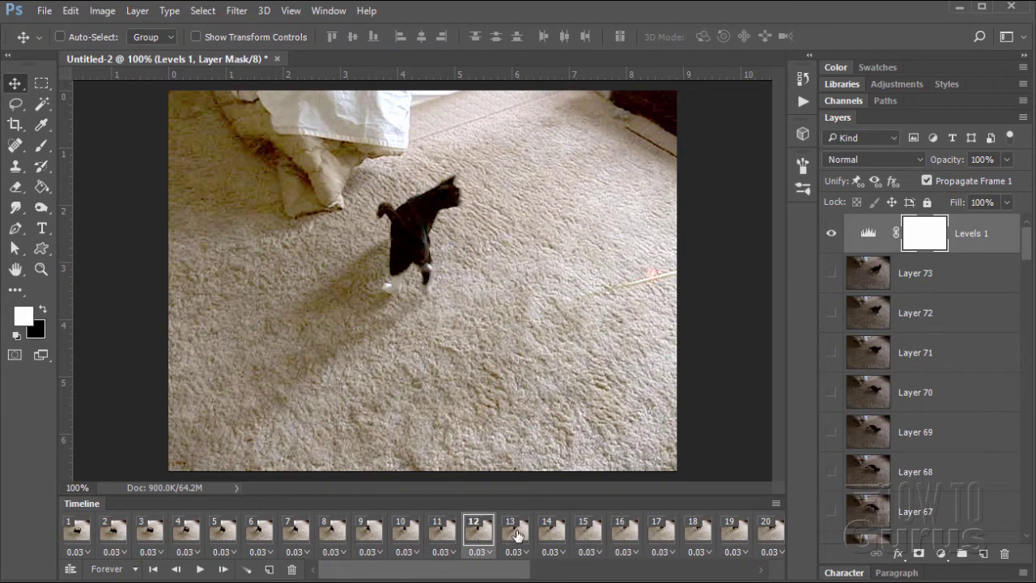
click(512, 533)
click(549, 532)
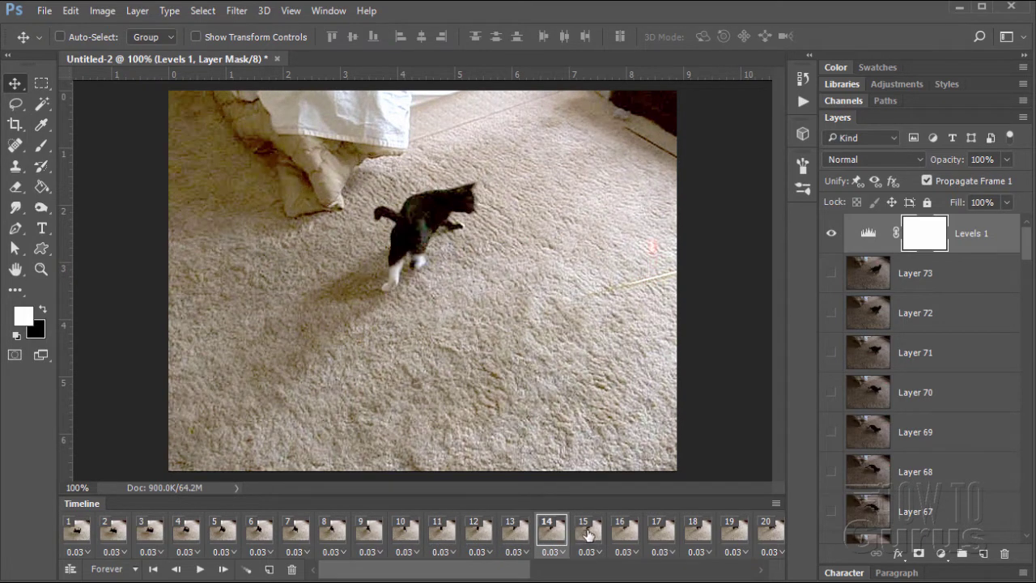
click(589, 534)
click(617, 536)
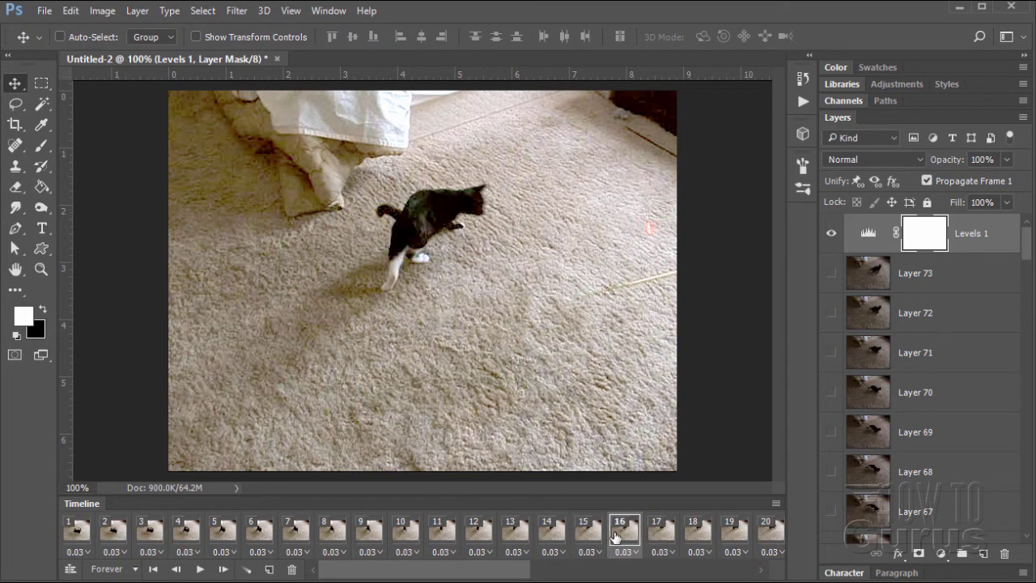
click(660, 535)
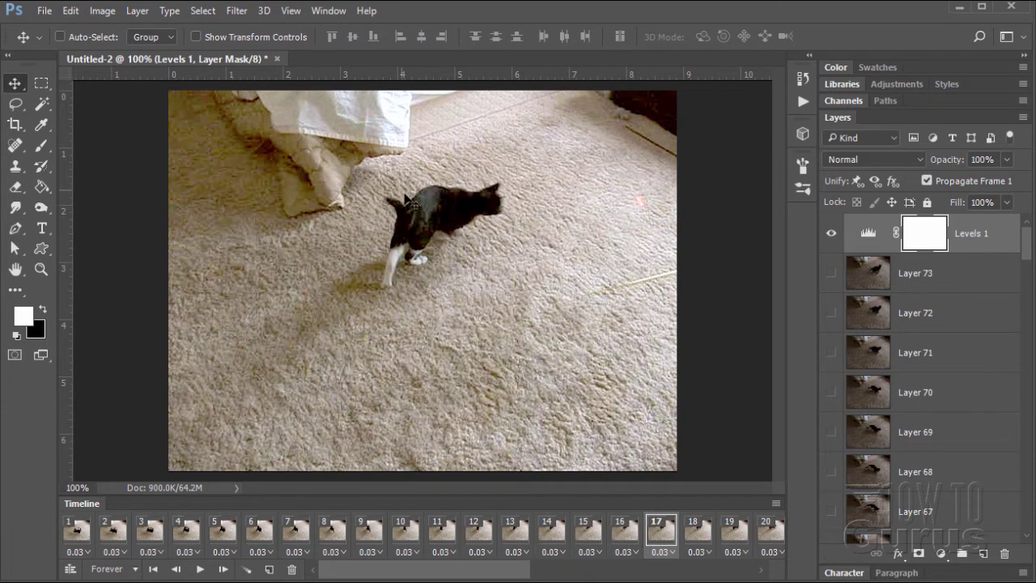
drag(651, 78, 653, 167)
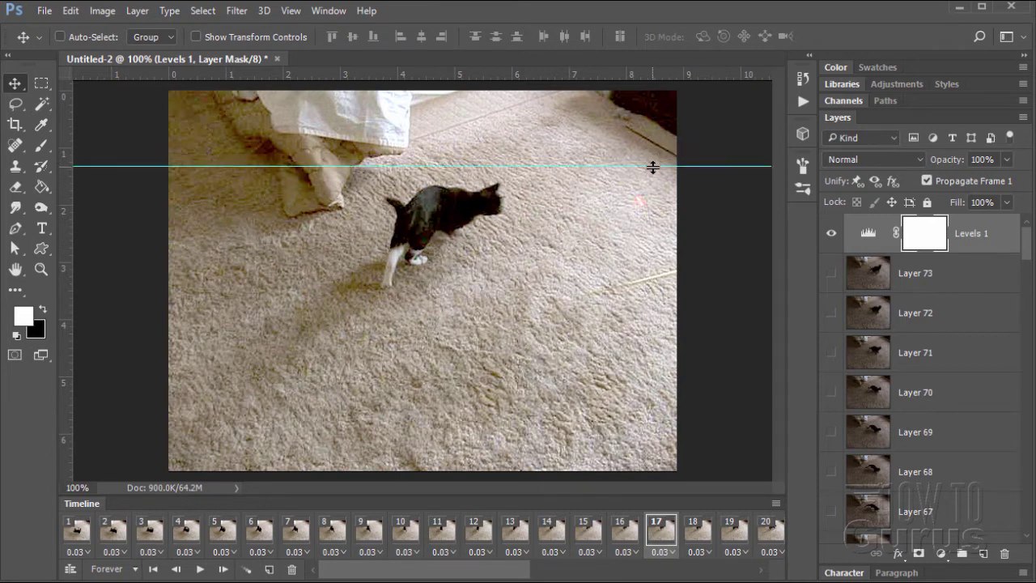
- Check the cat's position in frames 1 and 41, and add a horizontal guide below its feet at about 5 inches
click(76, 537)
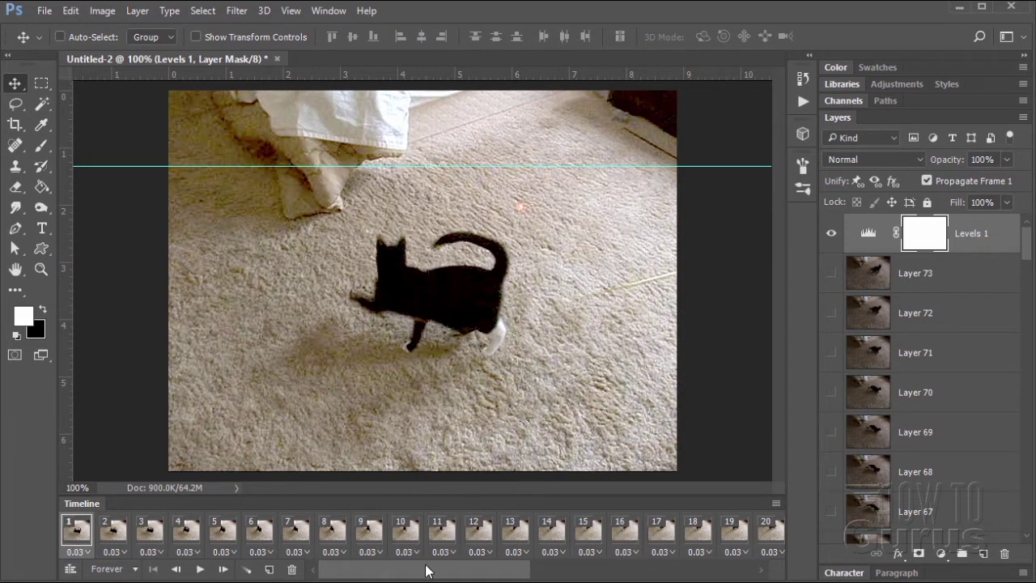
drag(429, 570, 785, 572)
click(769, 534)
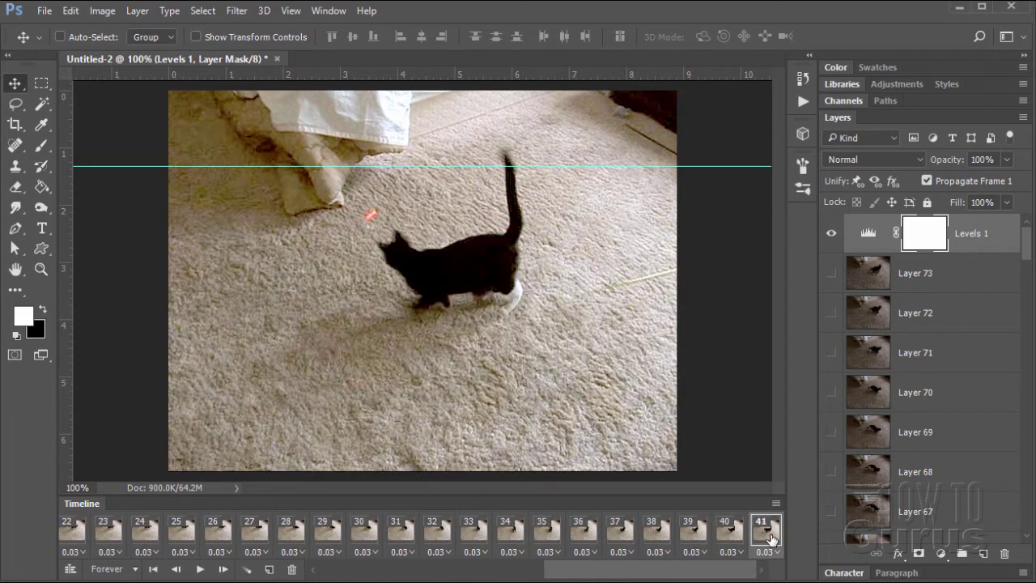
drag(709, 575, 239, 576)
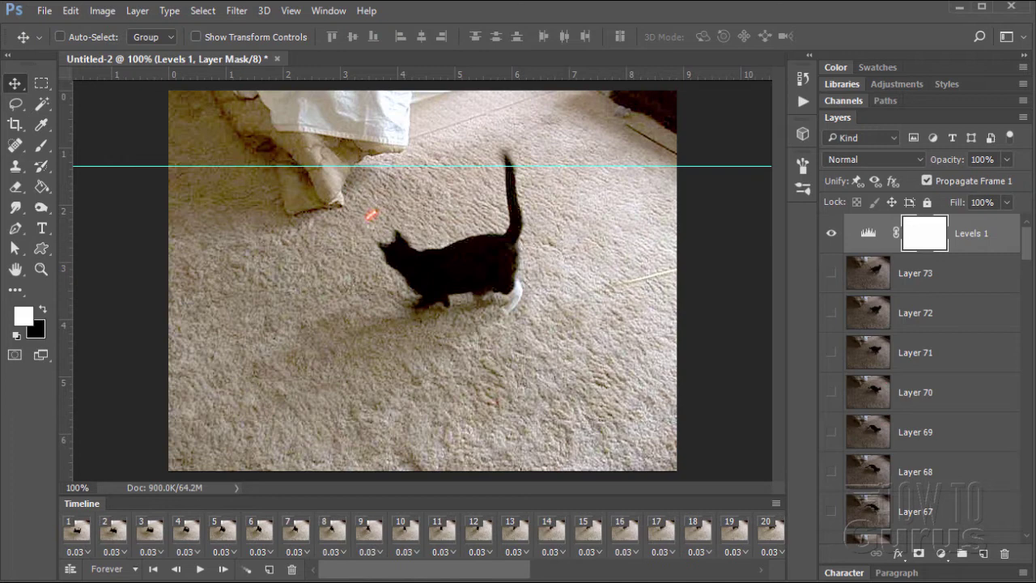
click(74, 536)
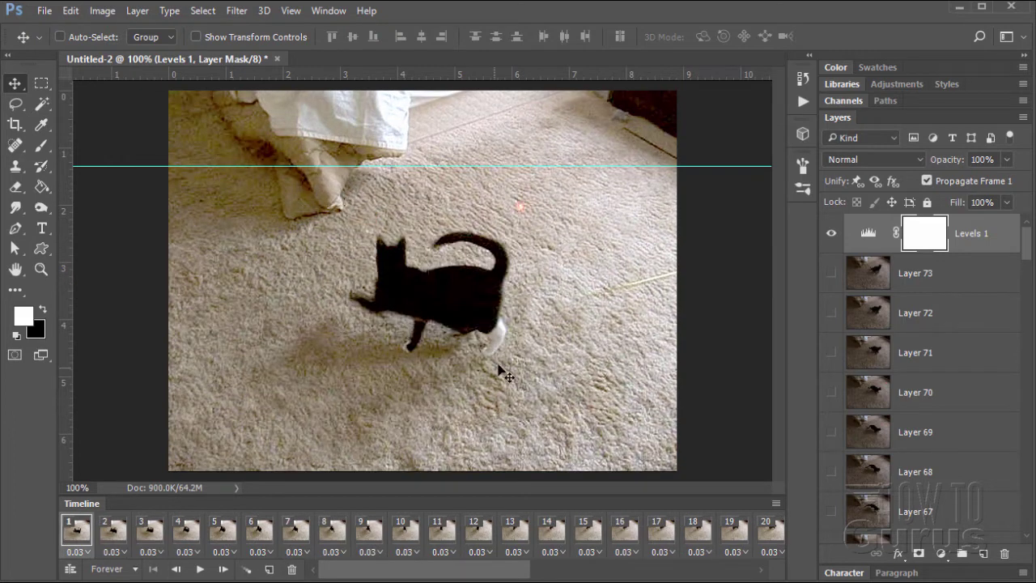
drag(673, 77, 659, 380)
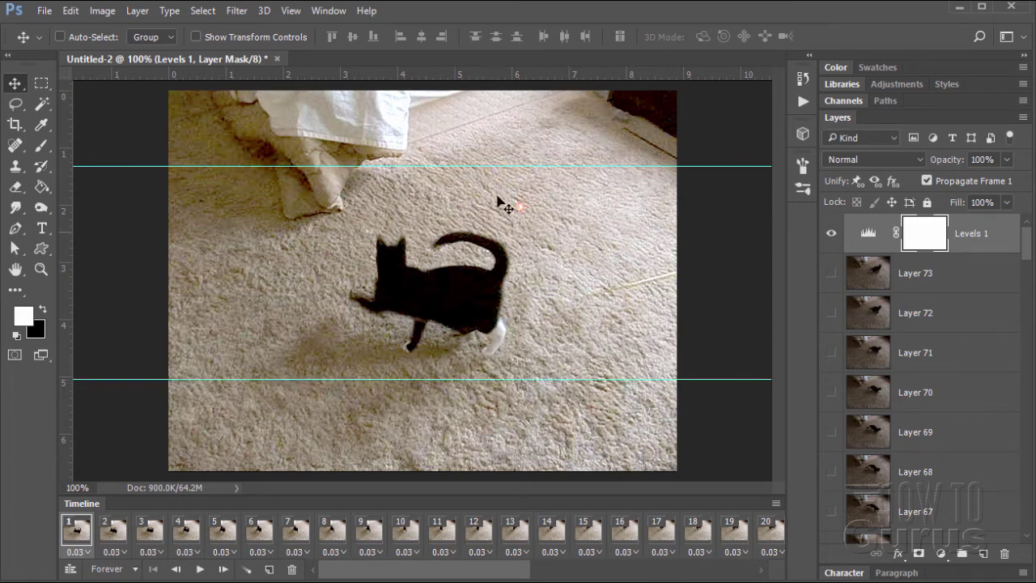
- Play the animation and inspect frames 6, 7 and 39 through 41 to see whether the cat stays between the guides
click(197, 571)
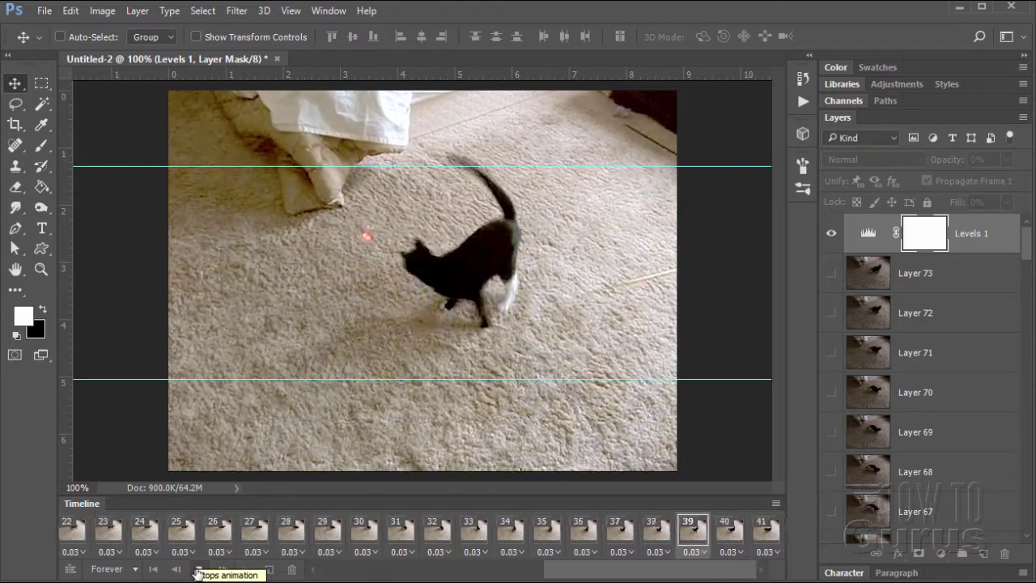
click(198, 570)
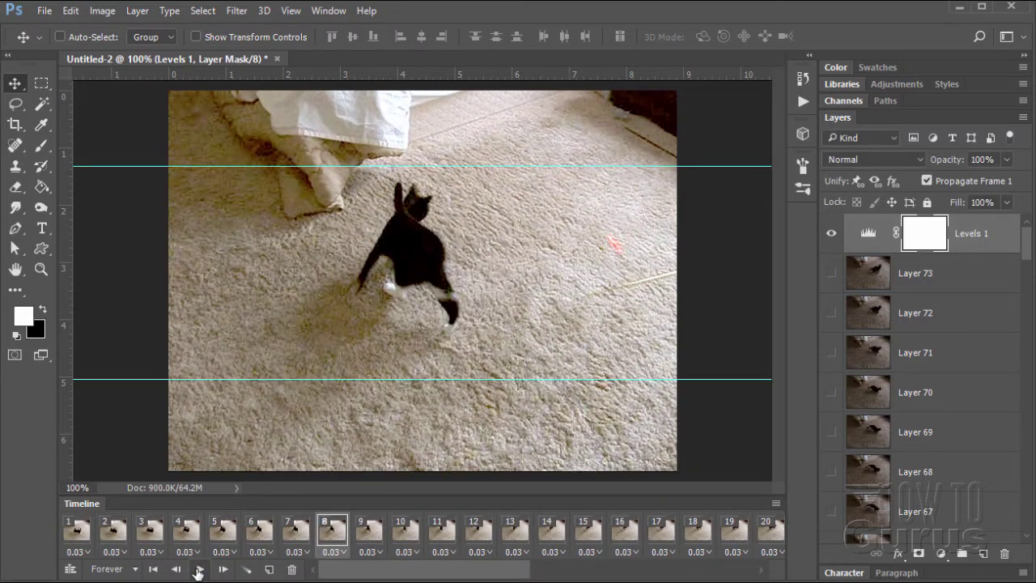
click(291, 534)
click(255, 533)
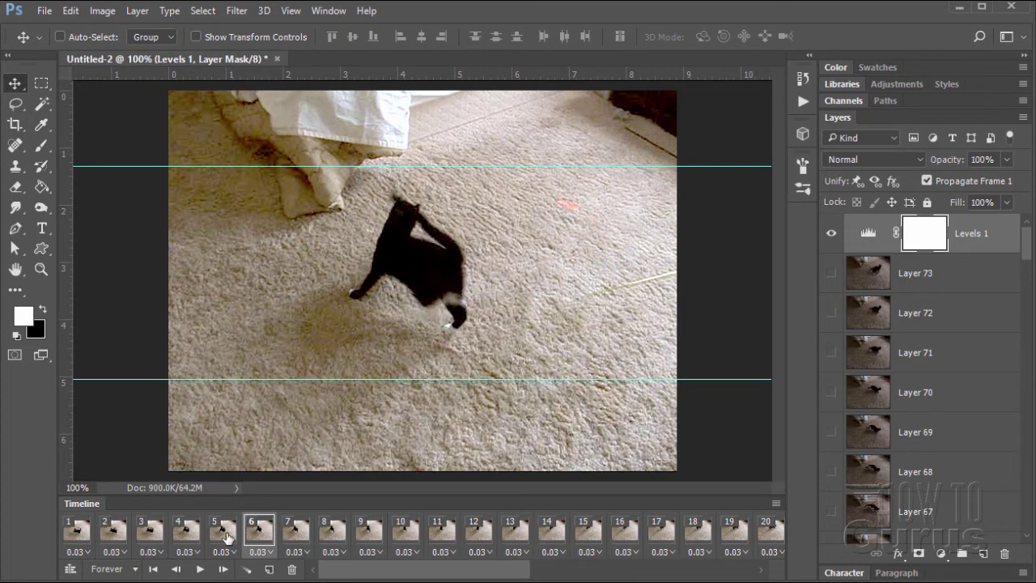
drag(398, 572, 621, 572)
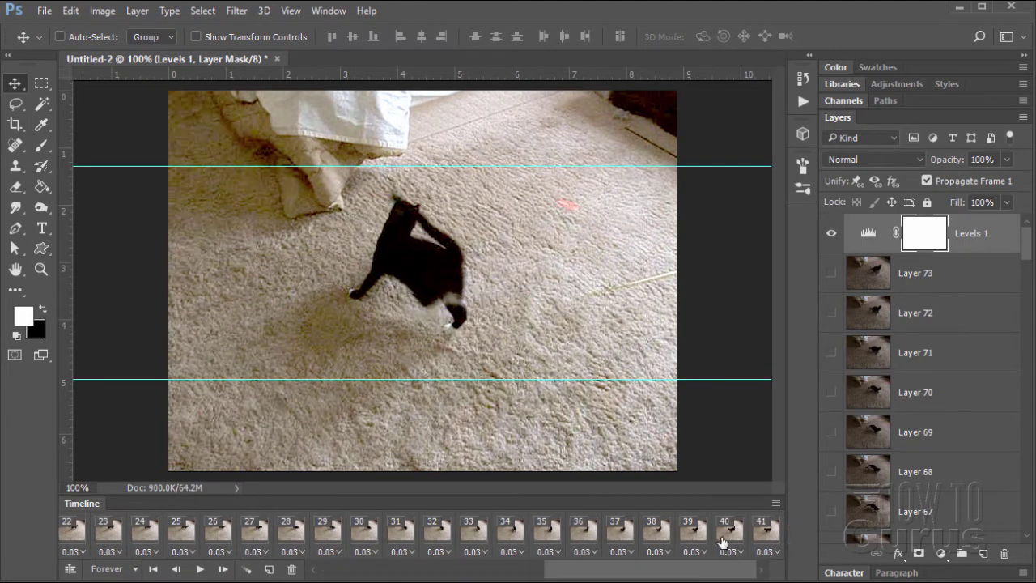
click(727, 532)
click(695, 533)
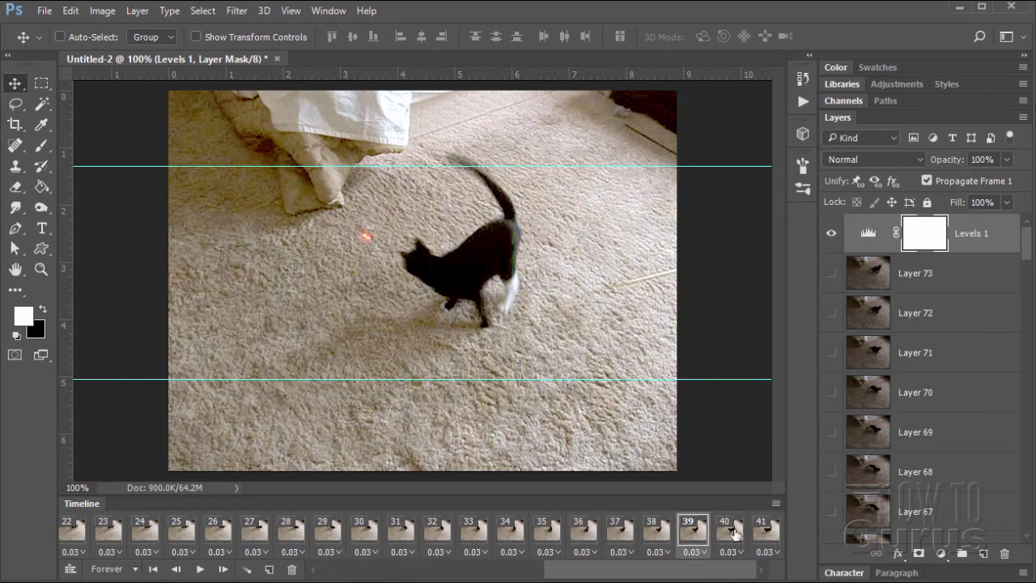
click(734, 532)
click(759, 534)
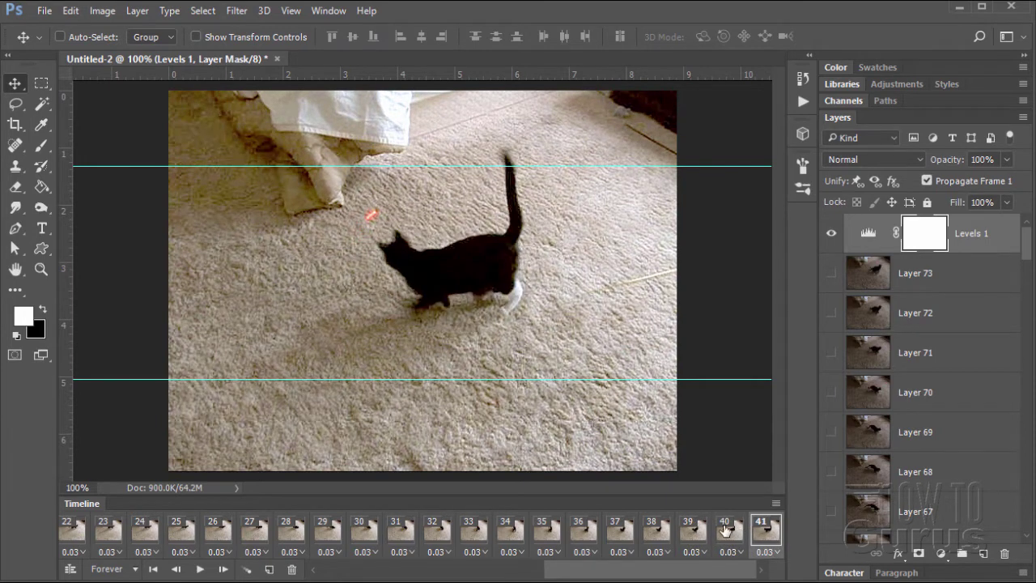
click(725, 530)
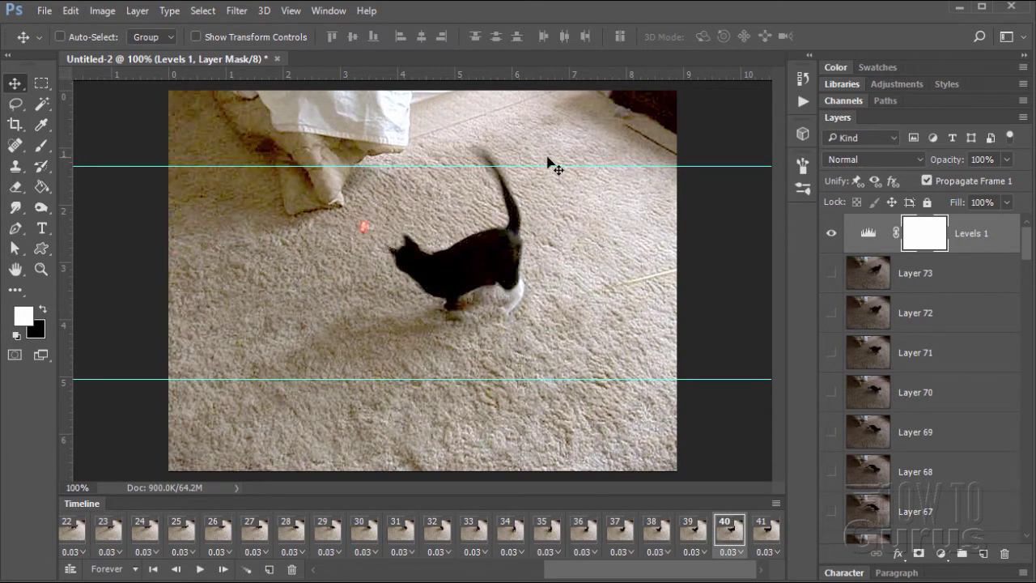
- Raise the upper guide to about 0.7 inches and play the animation from the first frame to check the space above the cat
drag(548, 160, 547, 130)
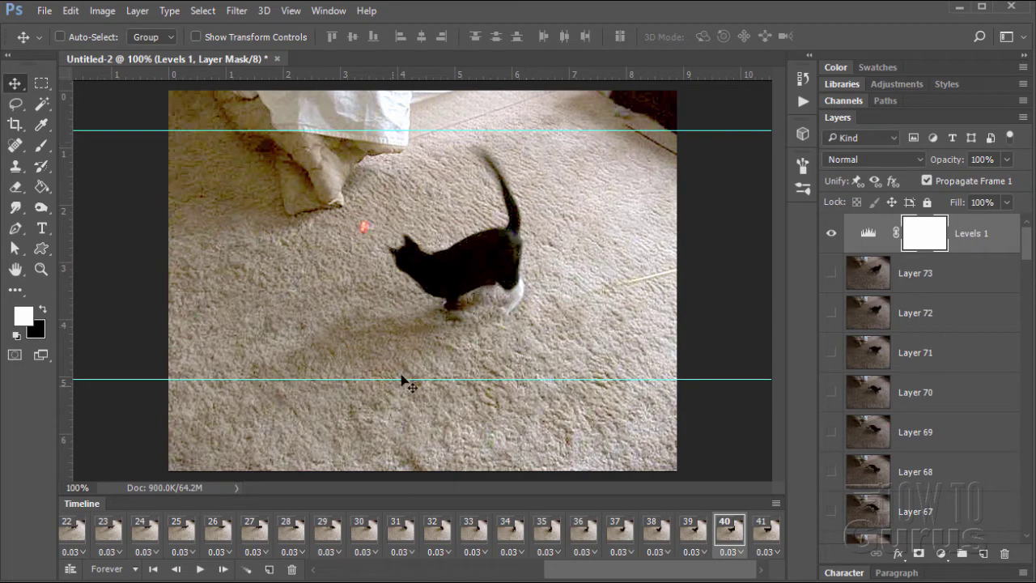
click(152, 571)
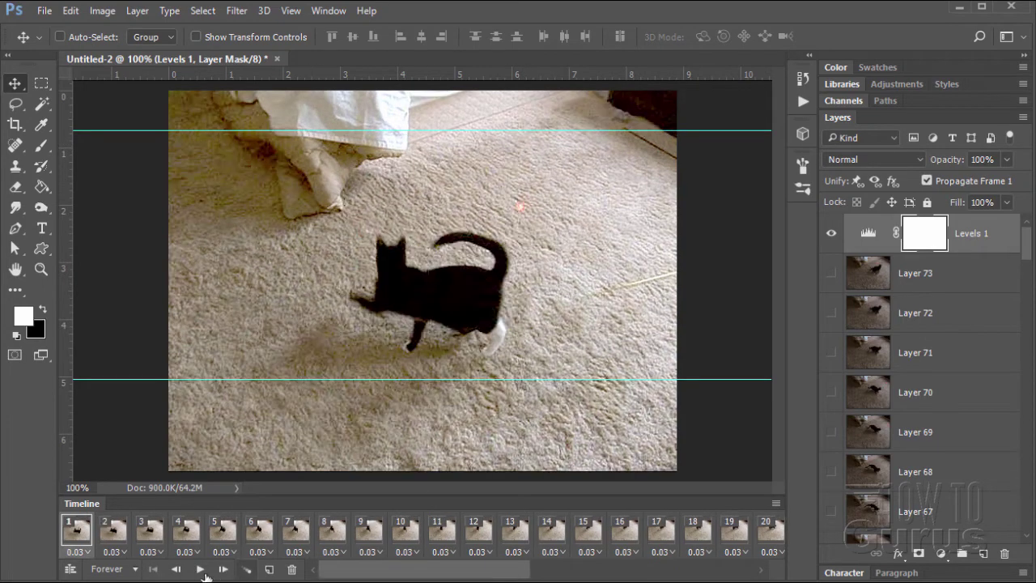
click(200, 569)
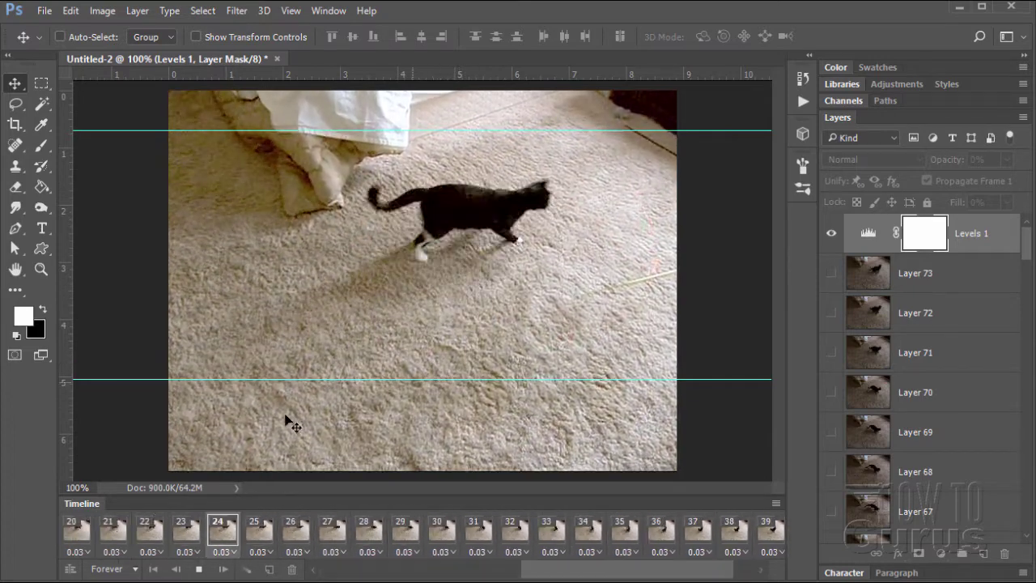
click(200, 570)
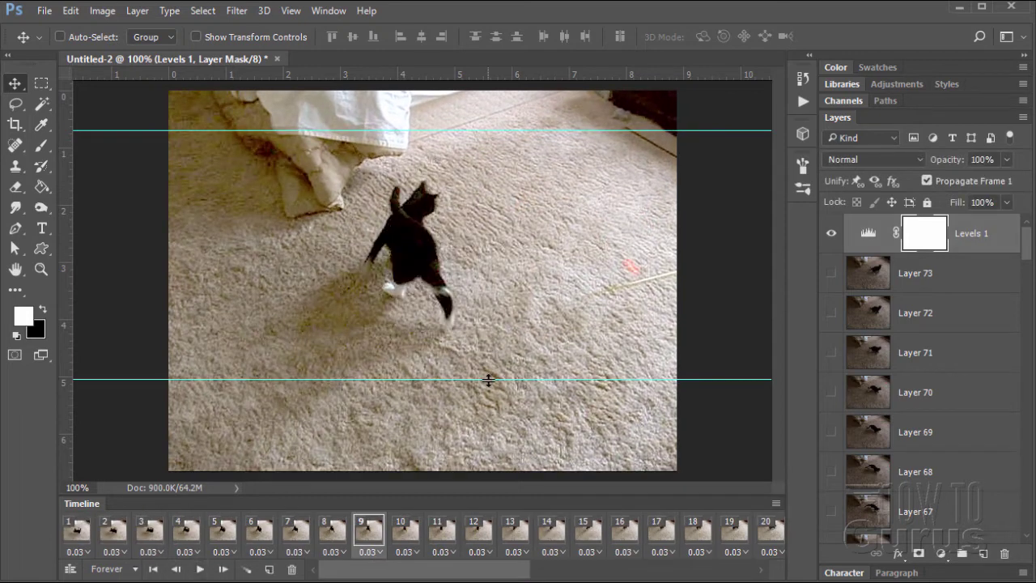
- Move the lower guide up to about 4.8 inches and replay the animation from the first frame to check the cat's feet
drag(486, 371, 486, 363)
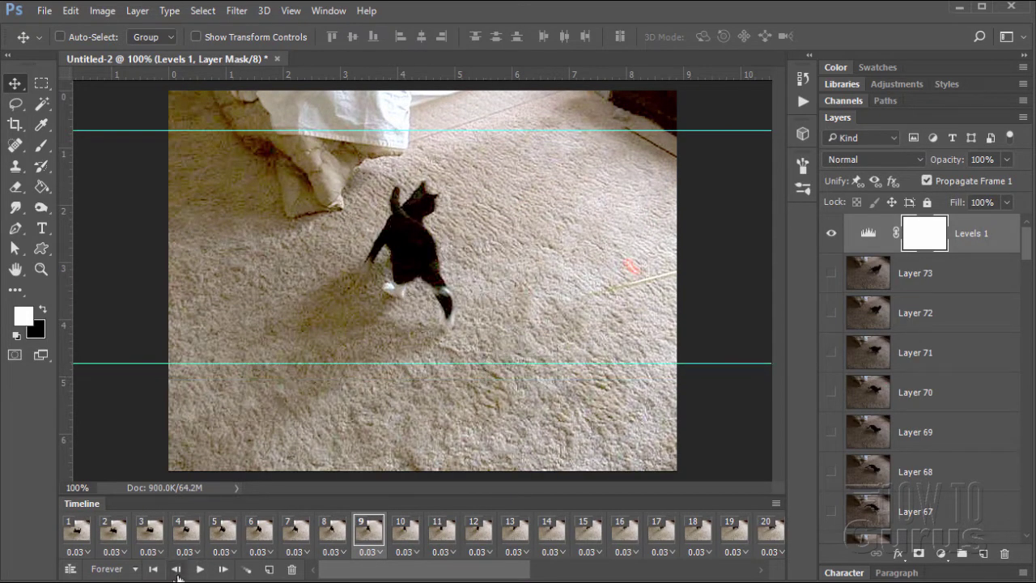
click(153, 570)
click(200, 569)
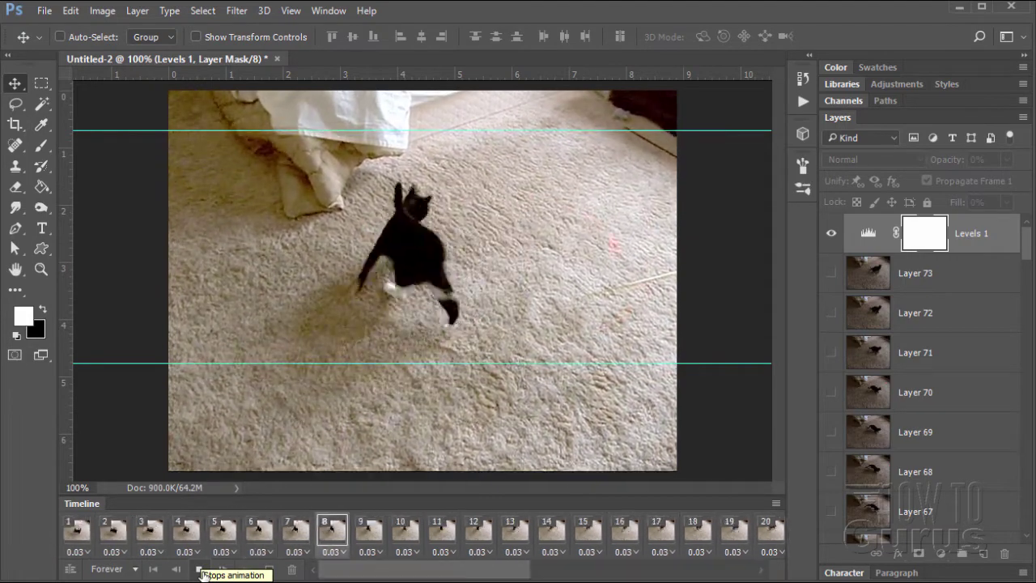
click(201, 570)
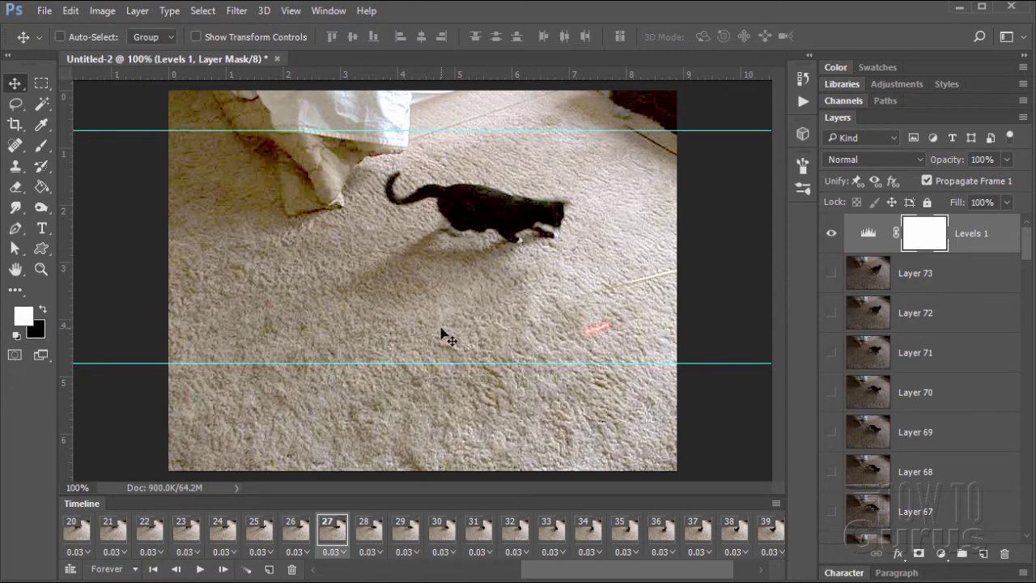
click(18, 127)
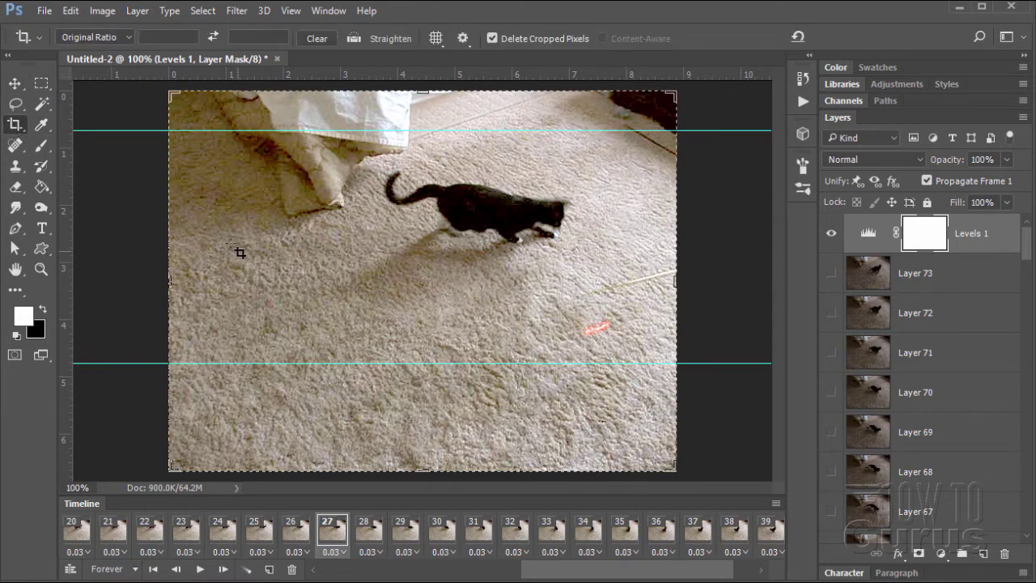
click(127, 37)
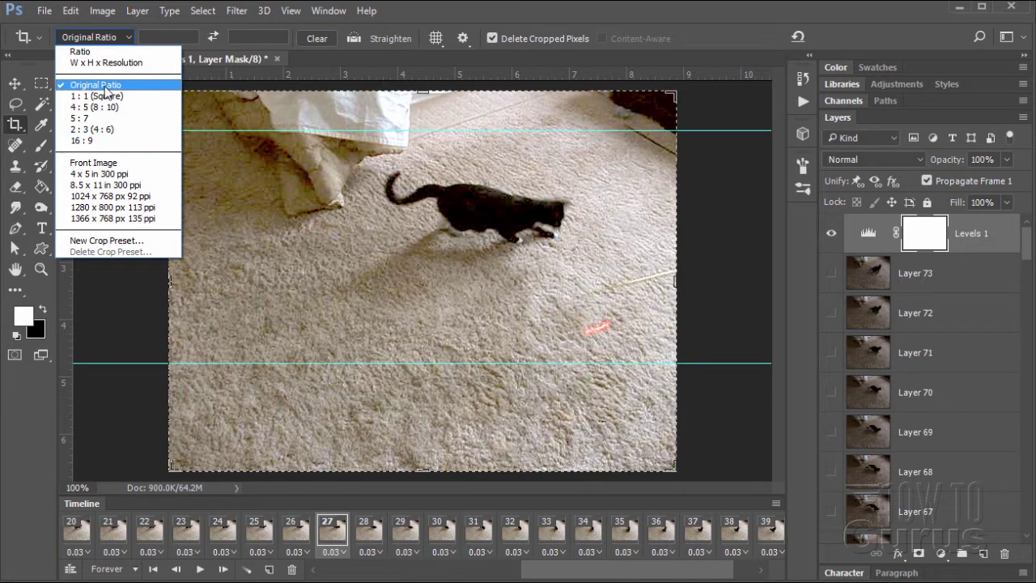
click(104, 87)
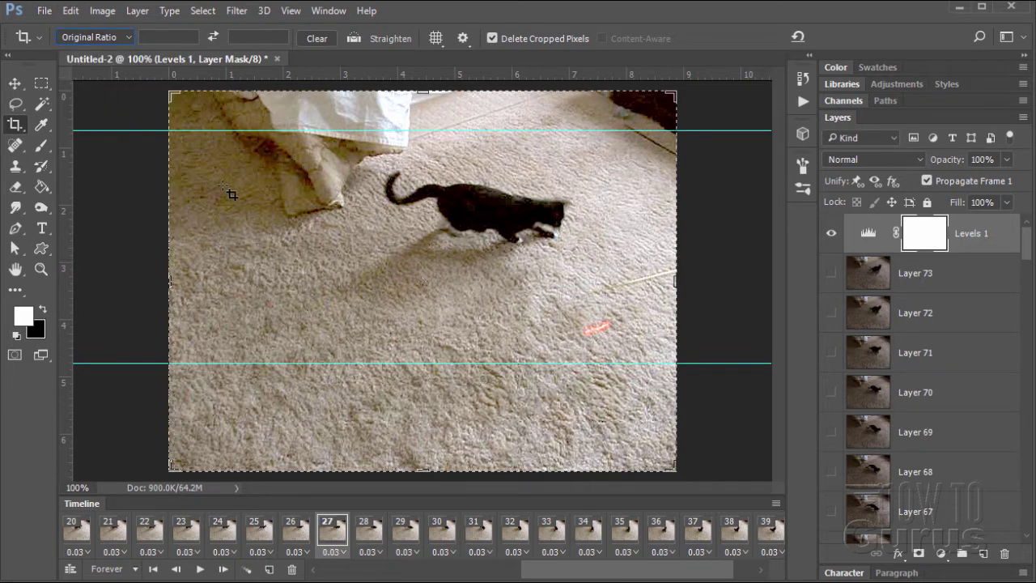
drag(171, 92, 196, 111)
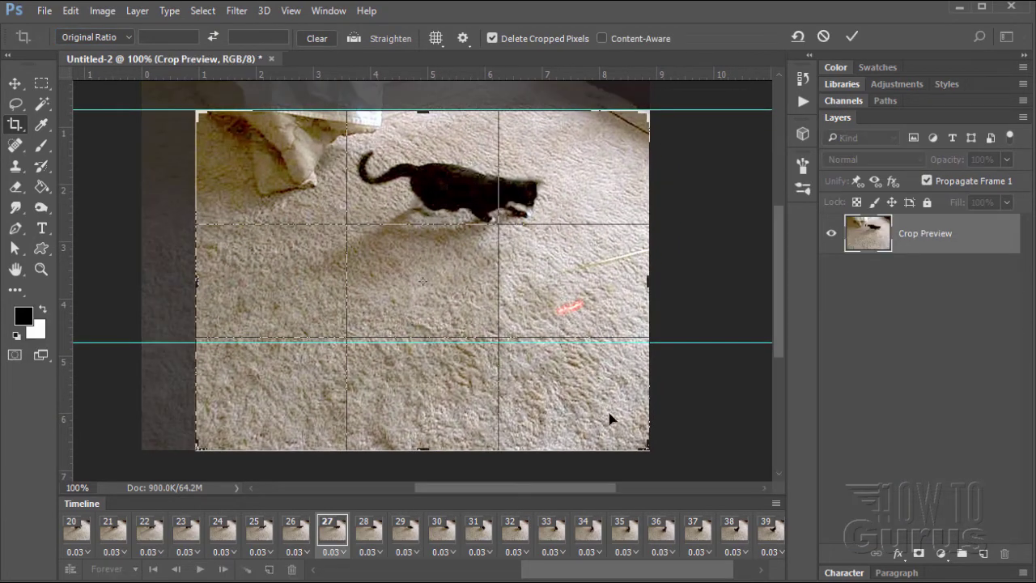
drag(647, 448, 625, 430)
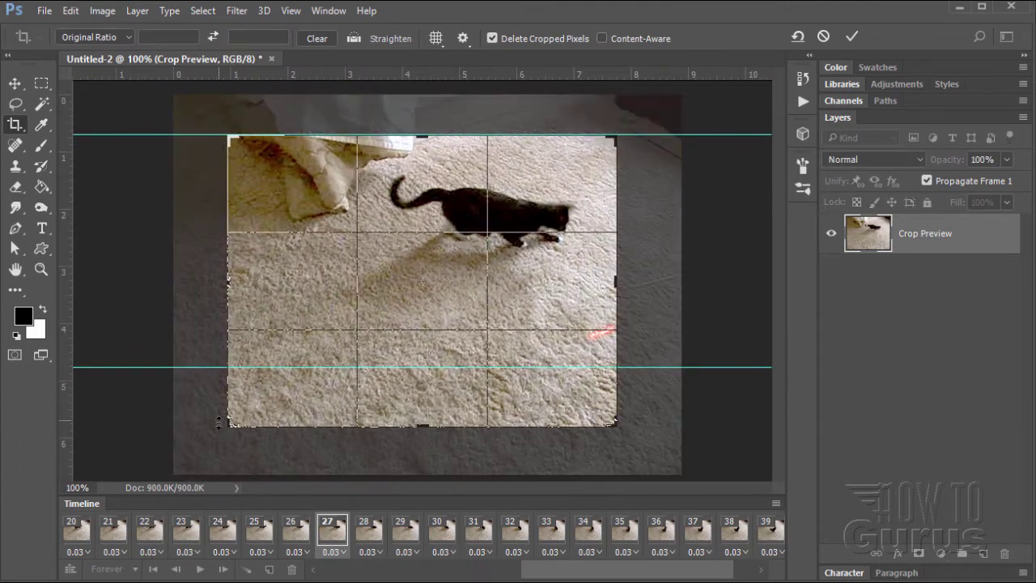
drag(228, 428, 272, 402)
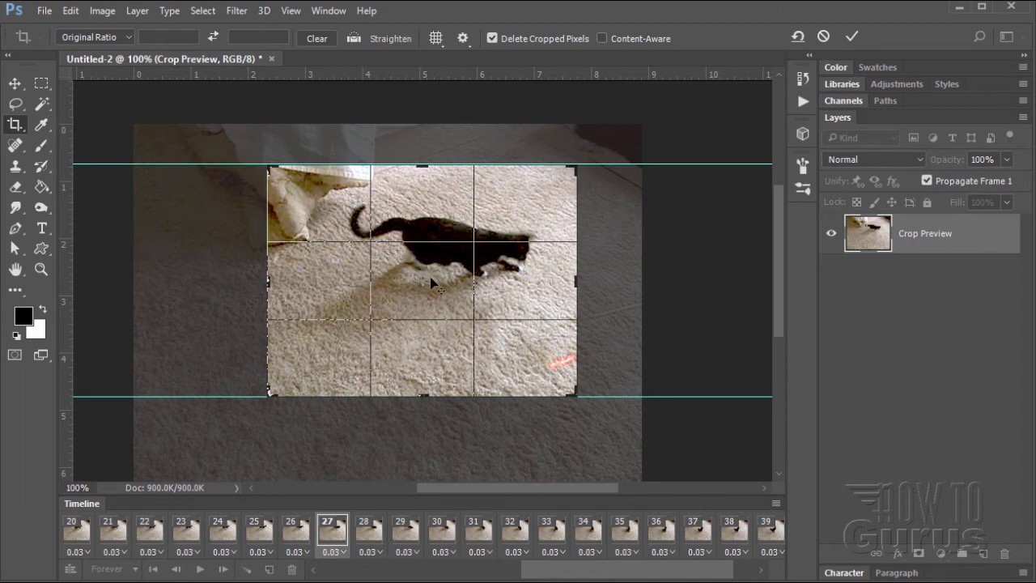
click(801, 44)
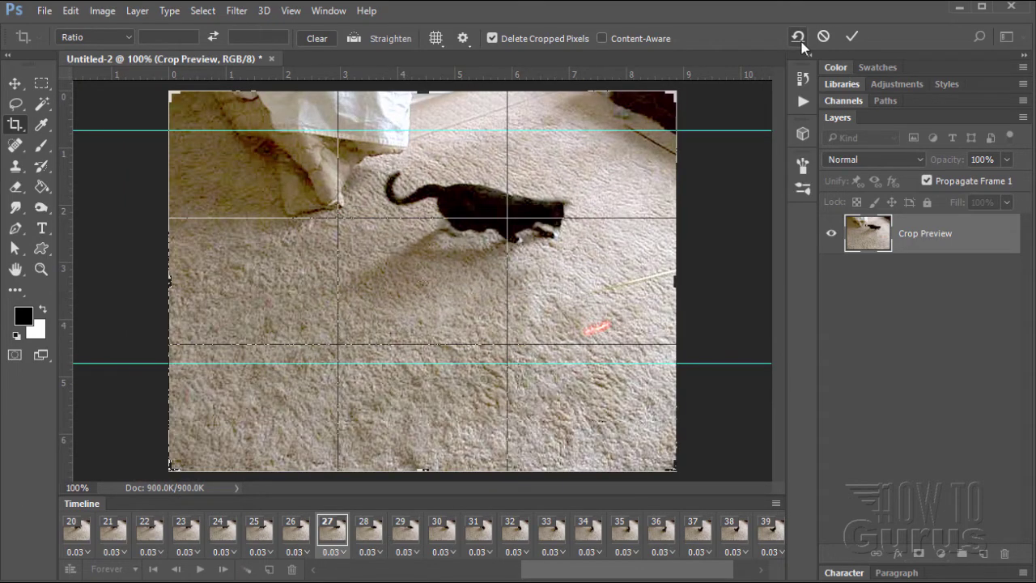
click(822, 37)
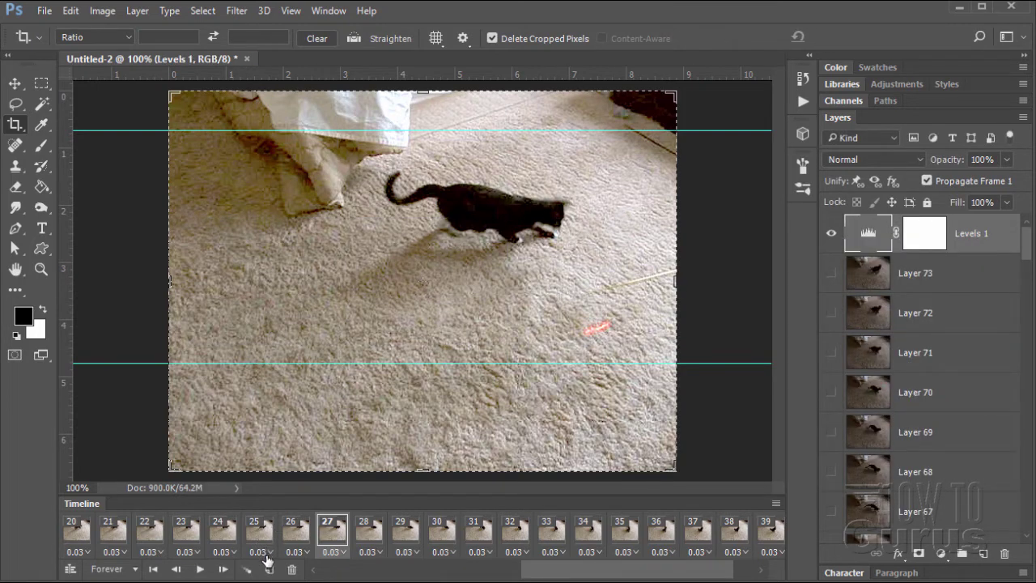
click(14, 84)
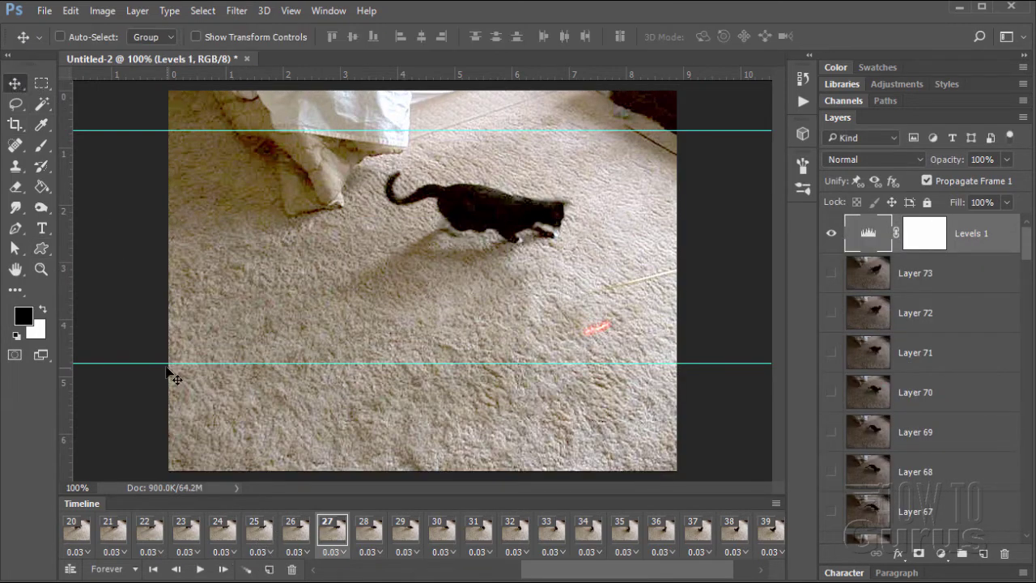
- Play the animation from frame 1 and place a vertical guide left of the cat's movement at about 2.5 inches
drag(560, 578, 358, 576)
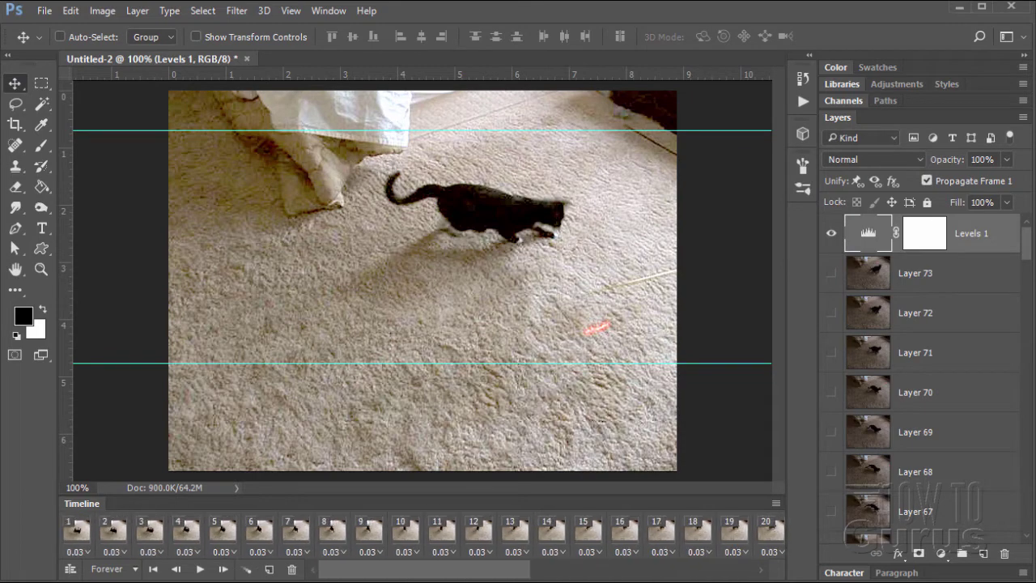
click(76, 532)
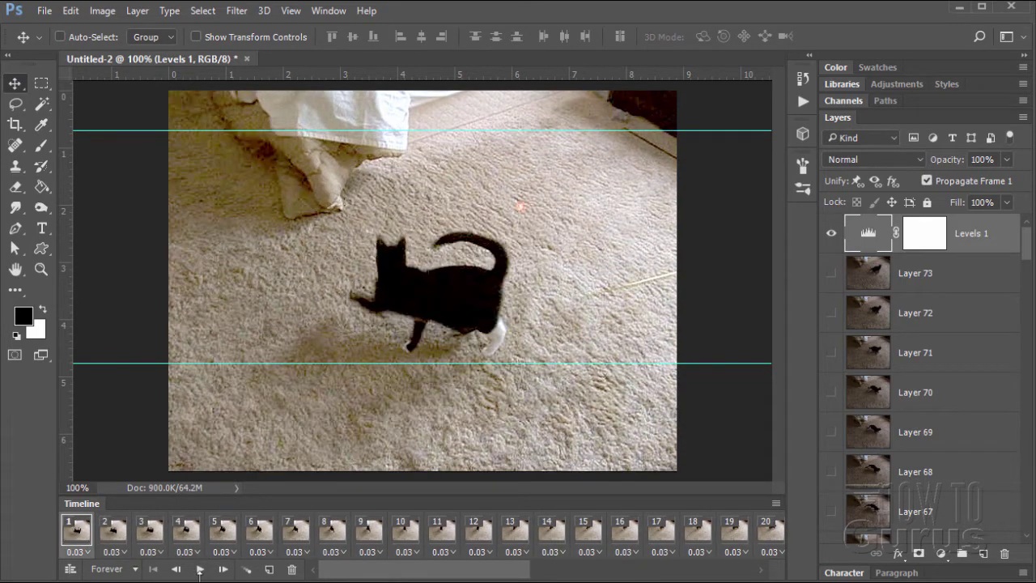
click(199, 569)
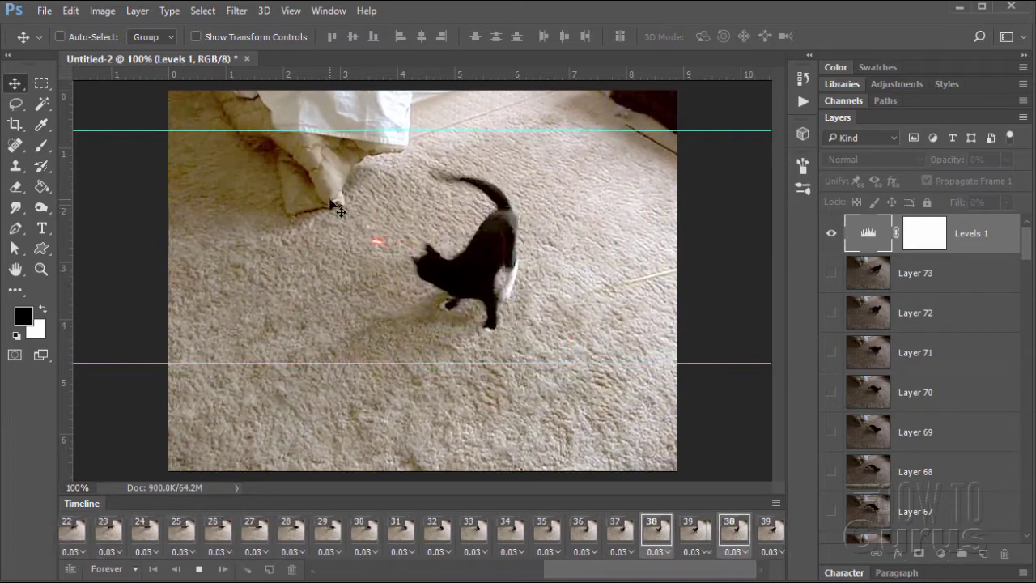
key(space)
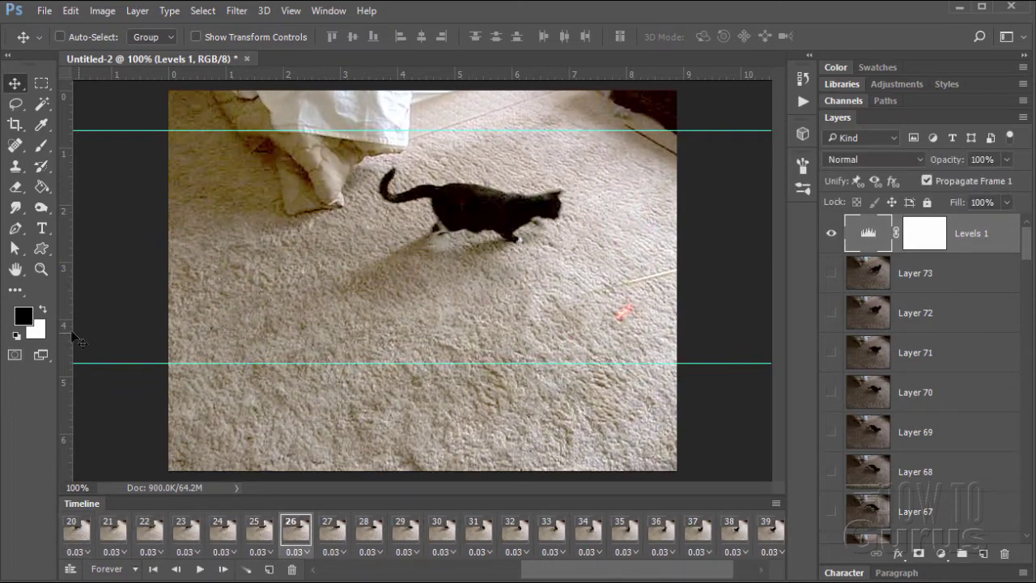
drag(68, 334, 308, 316)
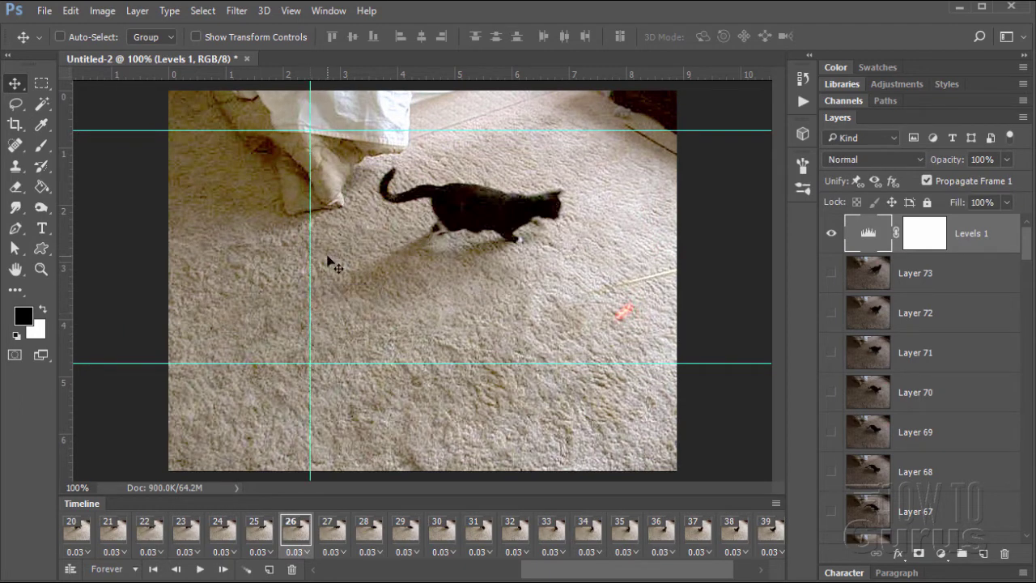
- Replay the animation and add a second vertical guide right of the cat's movement at about 7.8 inches
click(200, 569)
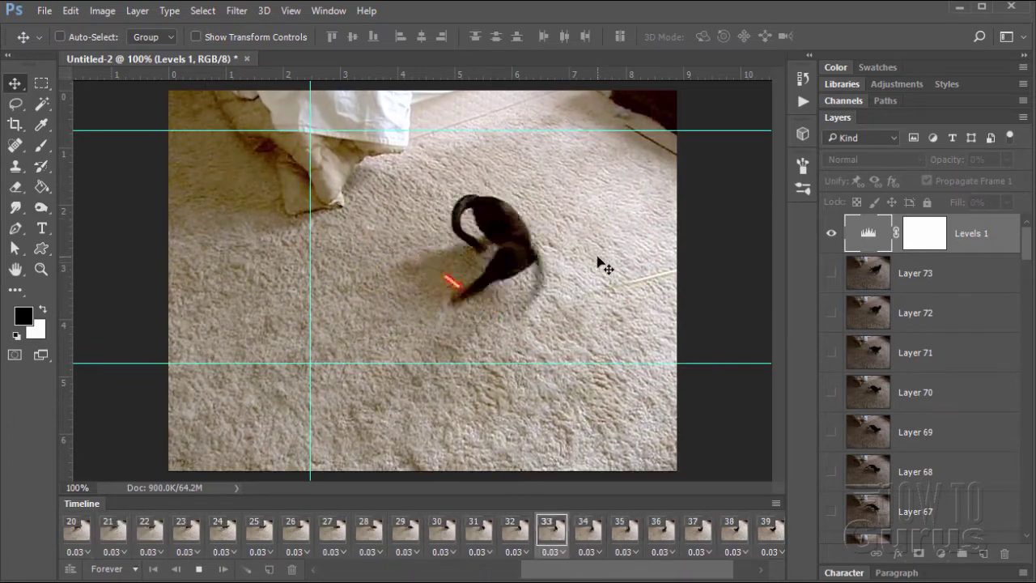
key(space)
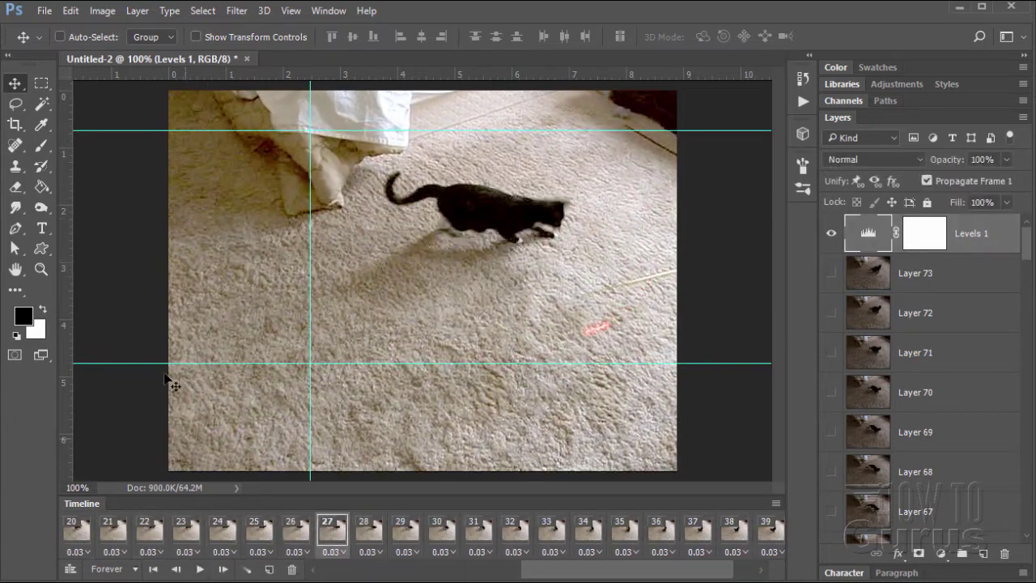
drag(127, 337, 613, 318)
- Use the Crop tool to shrink the crop frame until it sits just around the four guides
click(16, 123)
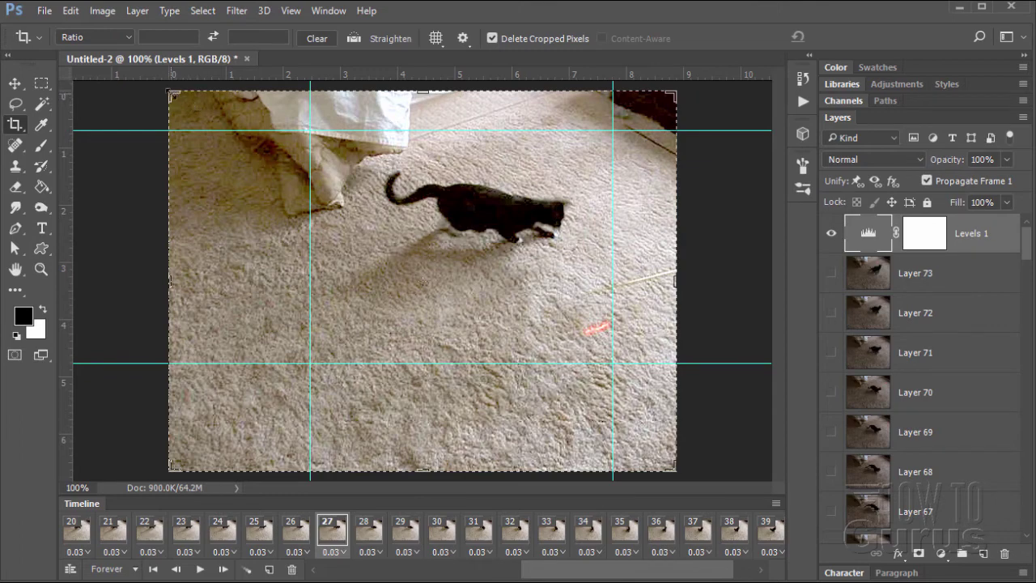
drag(171, 96, 253, 130)
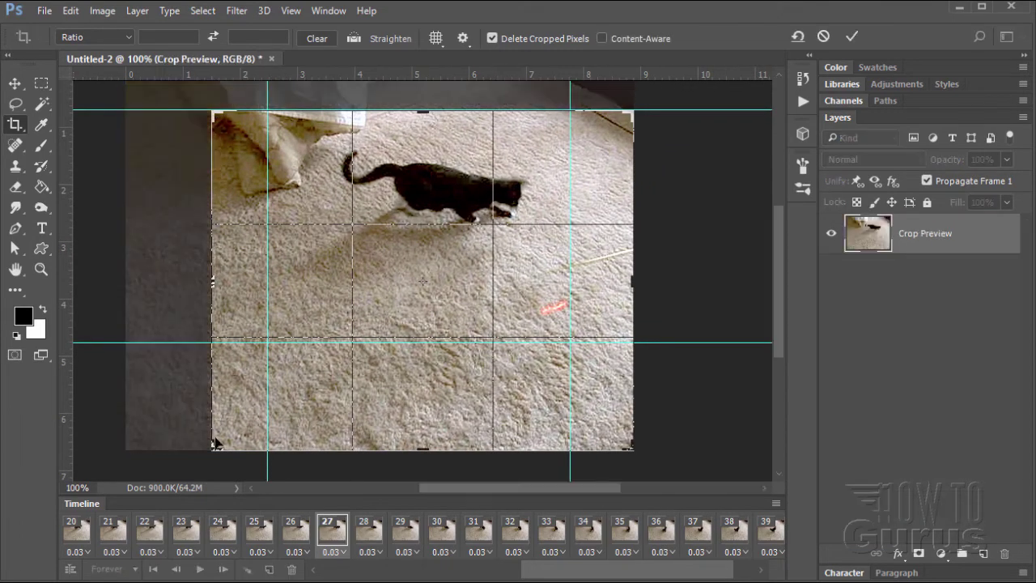
drag(216, 443, 227, 423)
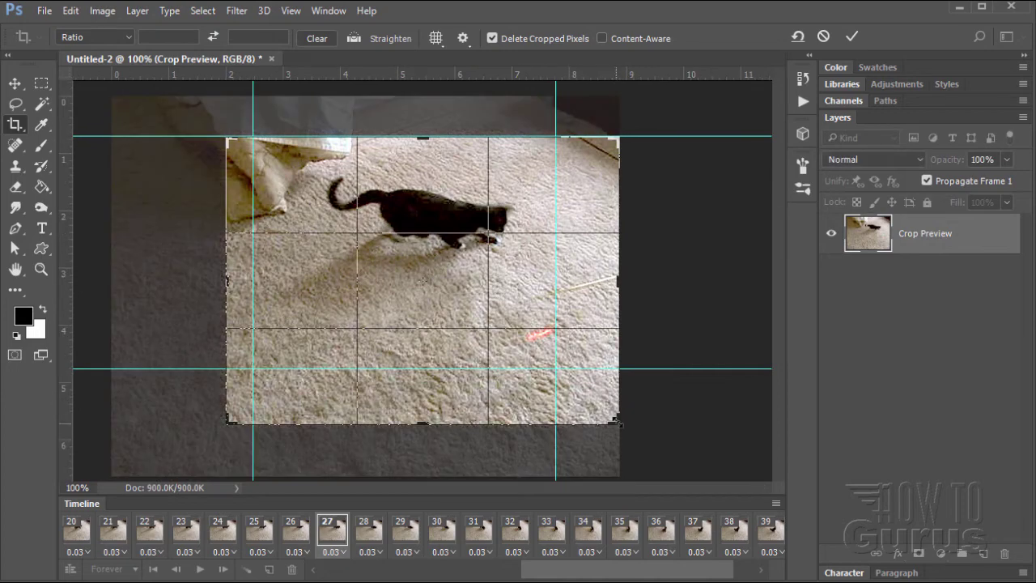
drag(620, 422, 589, 410)
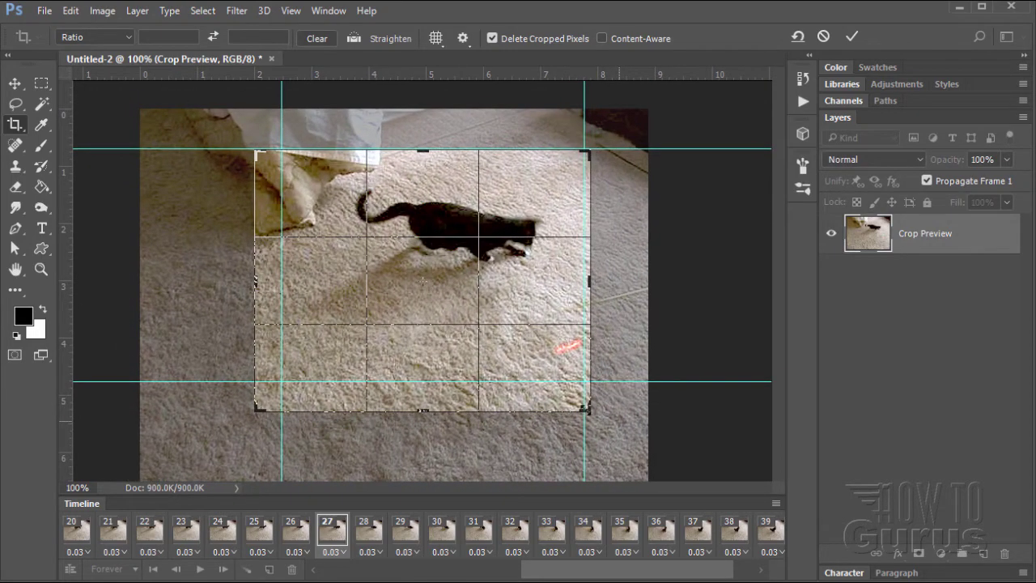
drag(256, 411, 265, 410)
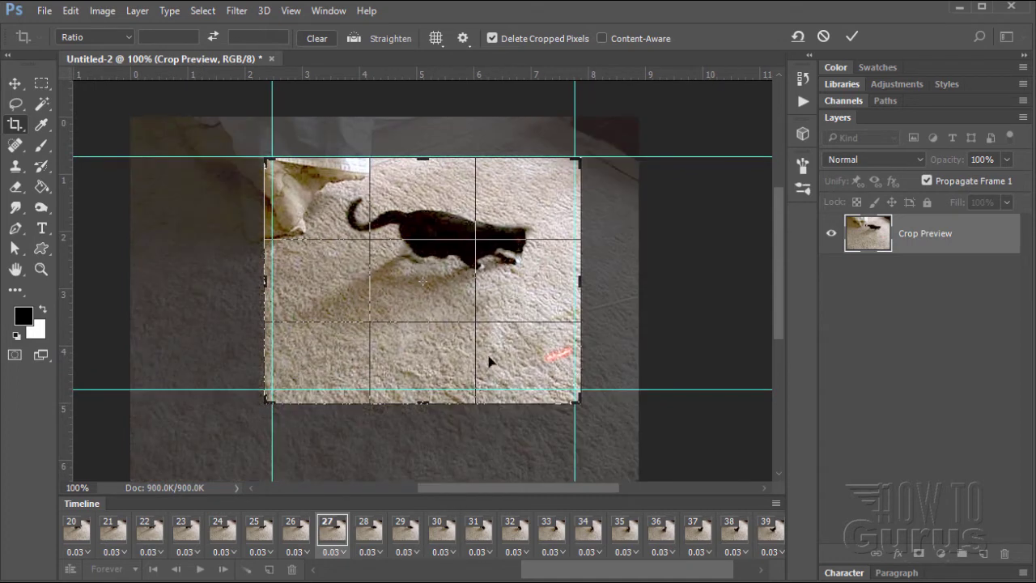
drag(266, 401, 264, 398)
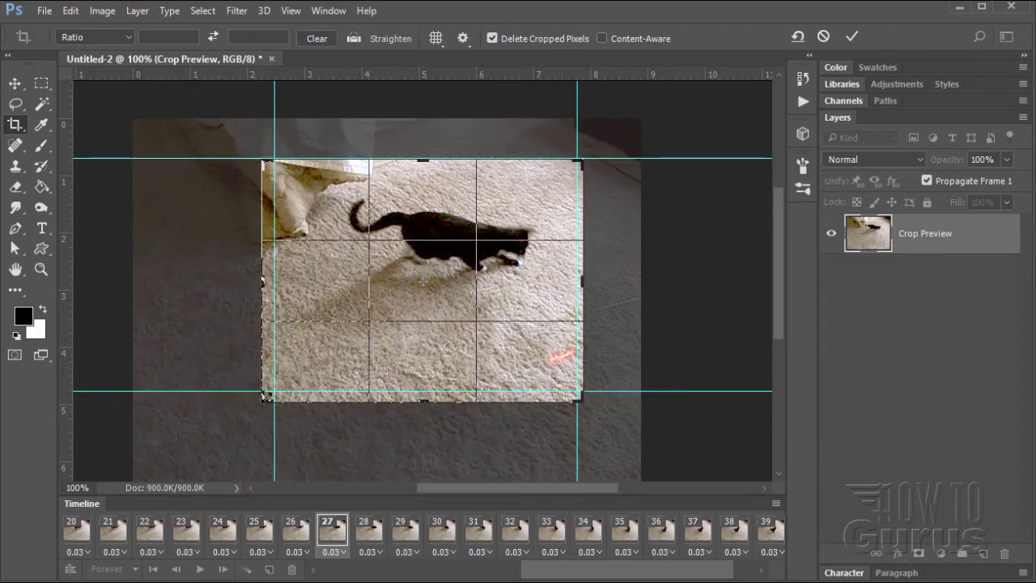
- Set the crop to Original Ratio, fit its corners just outside the guides, and apply the crop at about 5.7 by 4.3 inches
click(128, 39)
click(123, 84)
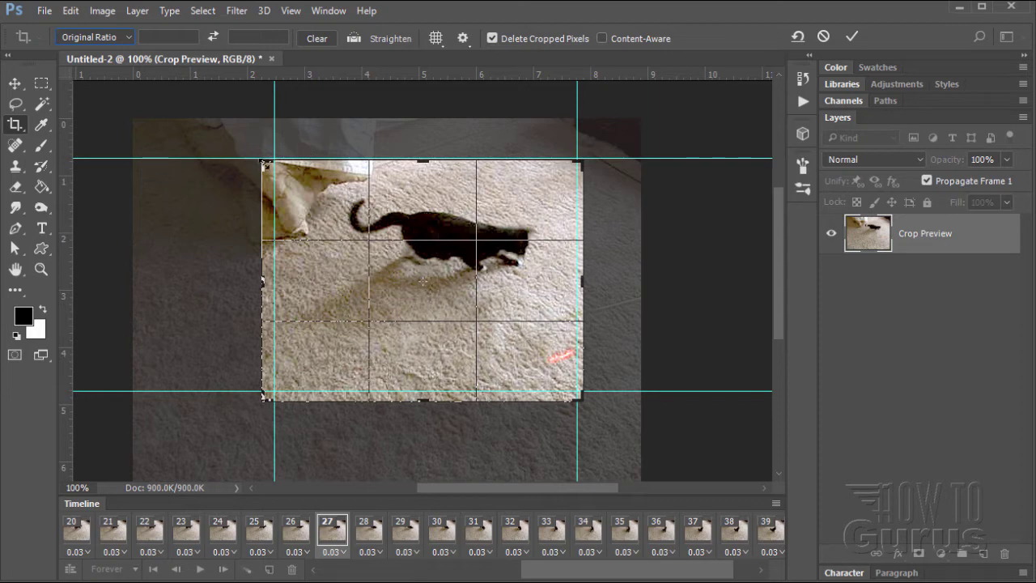
drag(258, 158, 255, 157)
drag(257, 160, 257, 158)
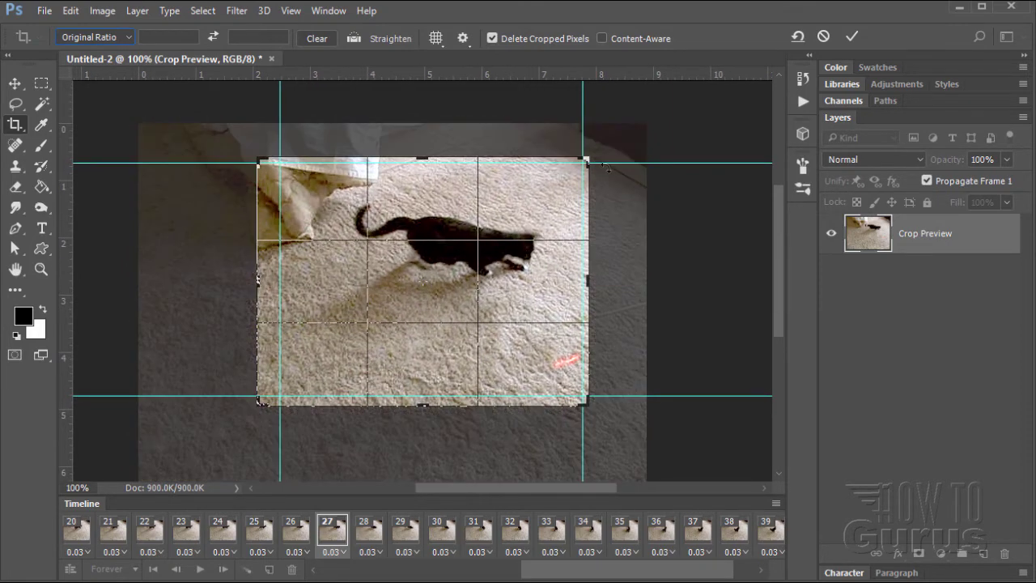
drag(586, 160, 586, 159)
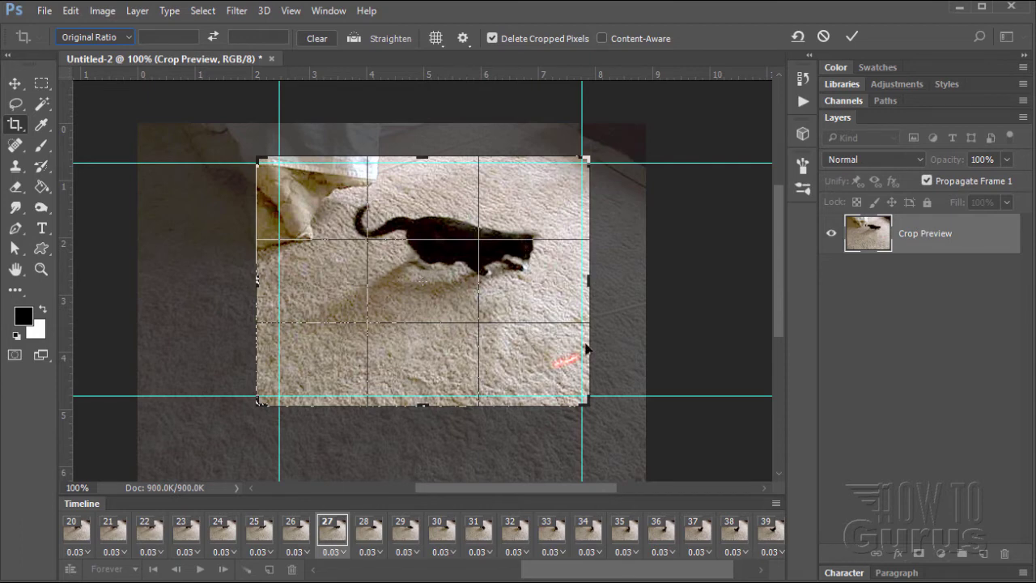
drag(256, 407, 260, 403)
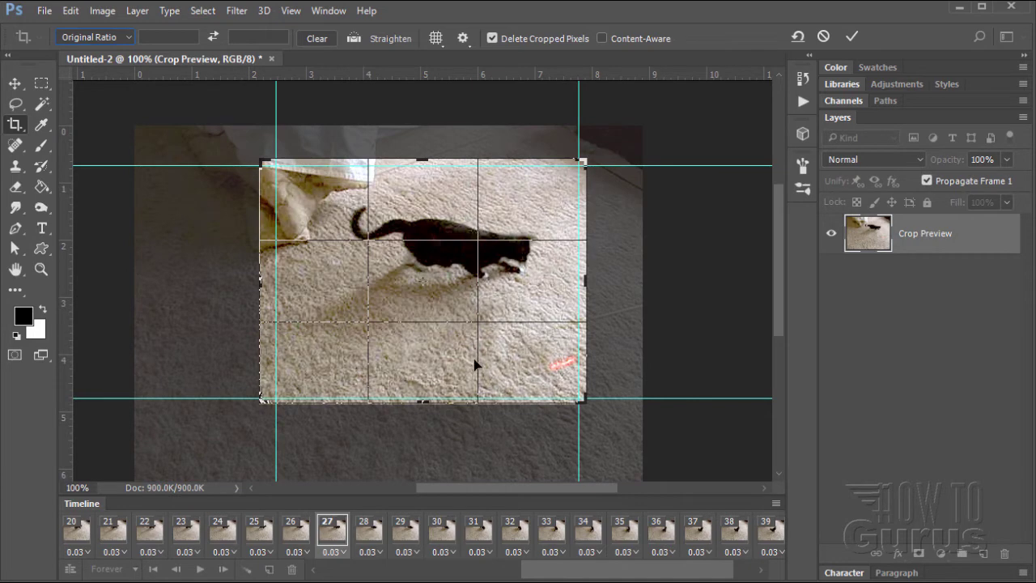
click(852, 36)
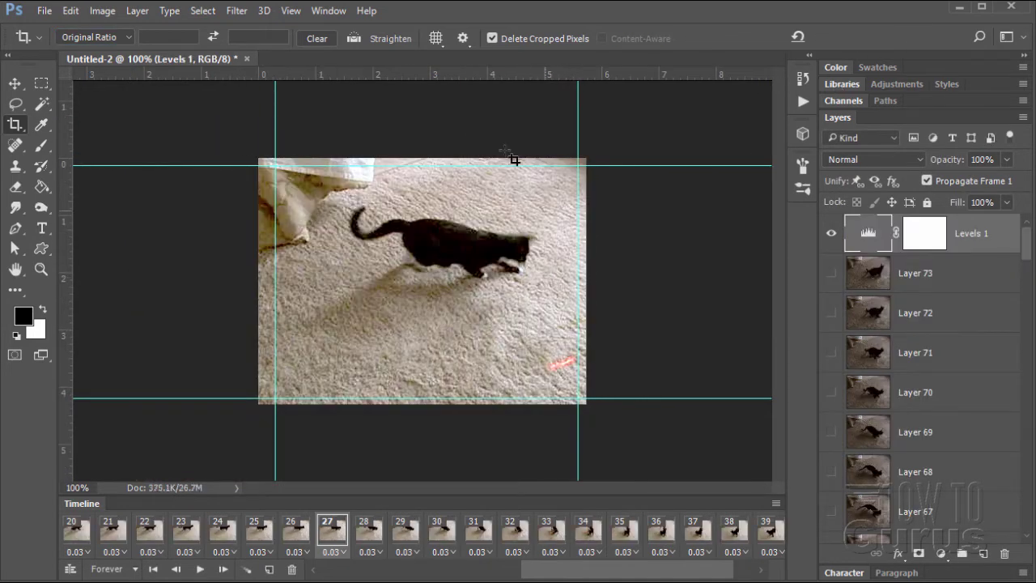
click(15, 86)
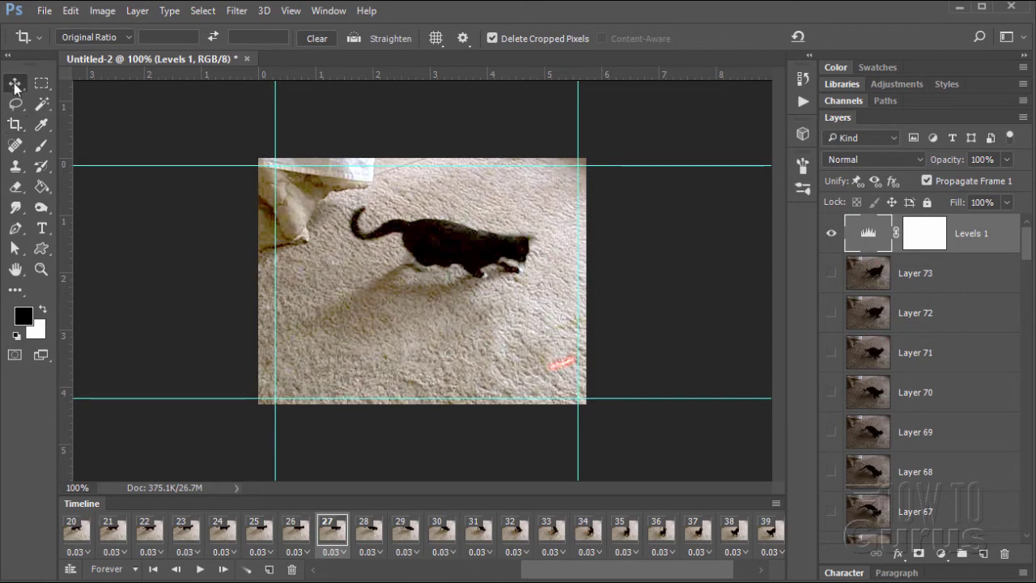
- Clear all guides from the cropped image and play the animation from frame 1 to check it
click(293, 12)
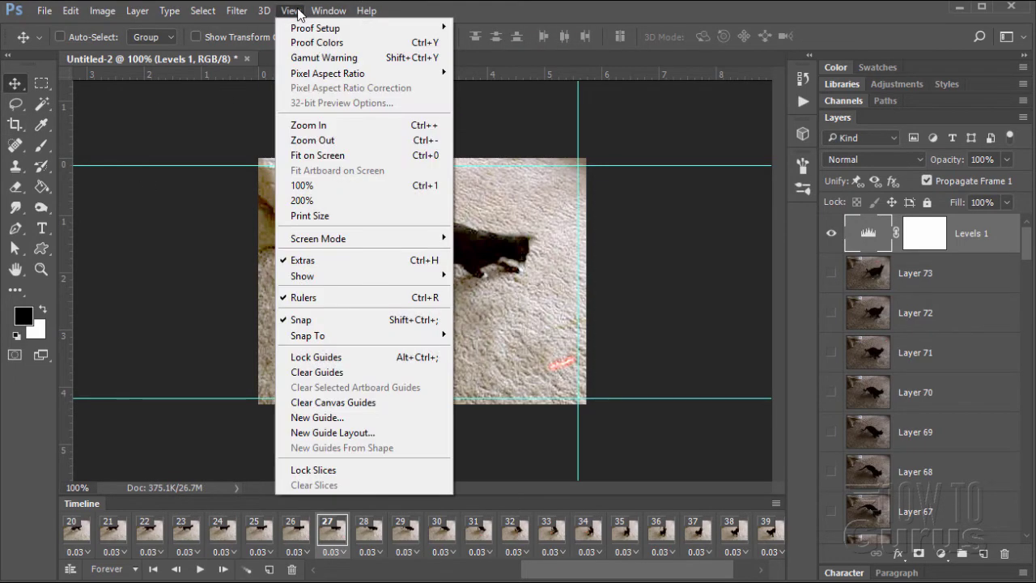
click(352, 371)
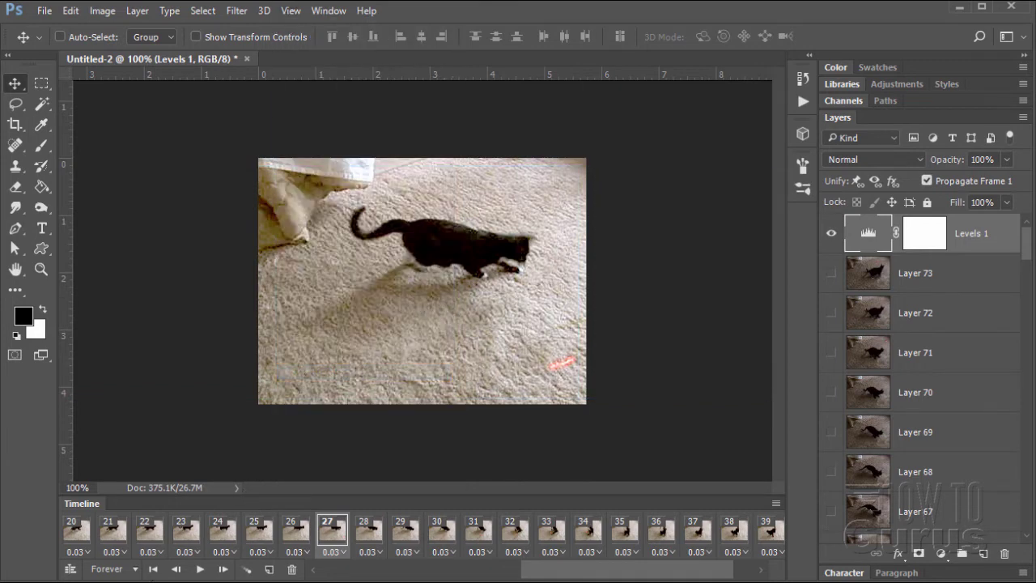
click(151, 570)
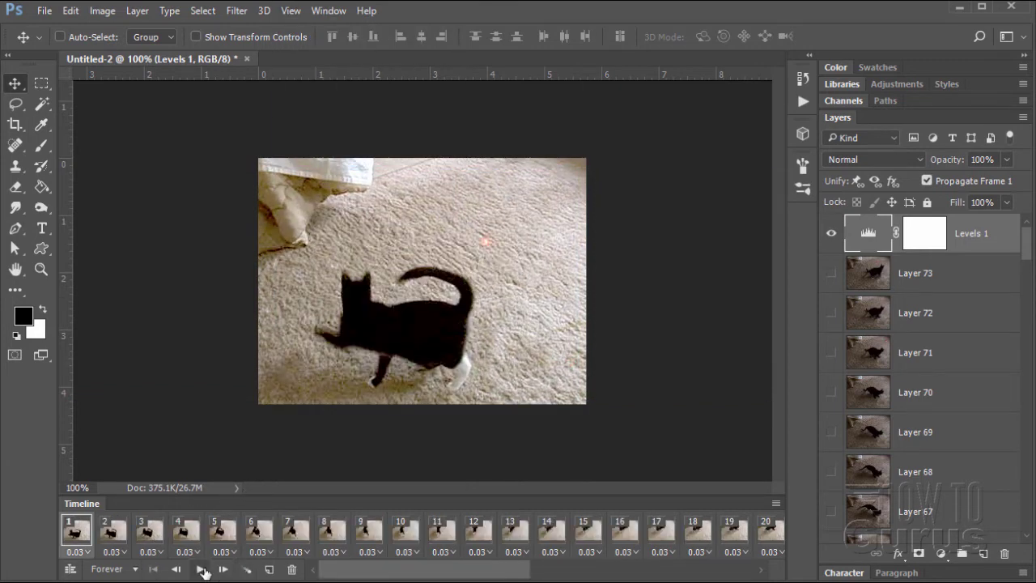
click(201, 570)
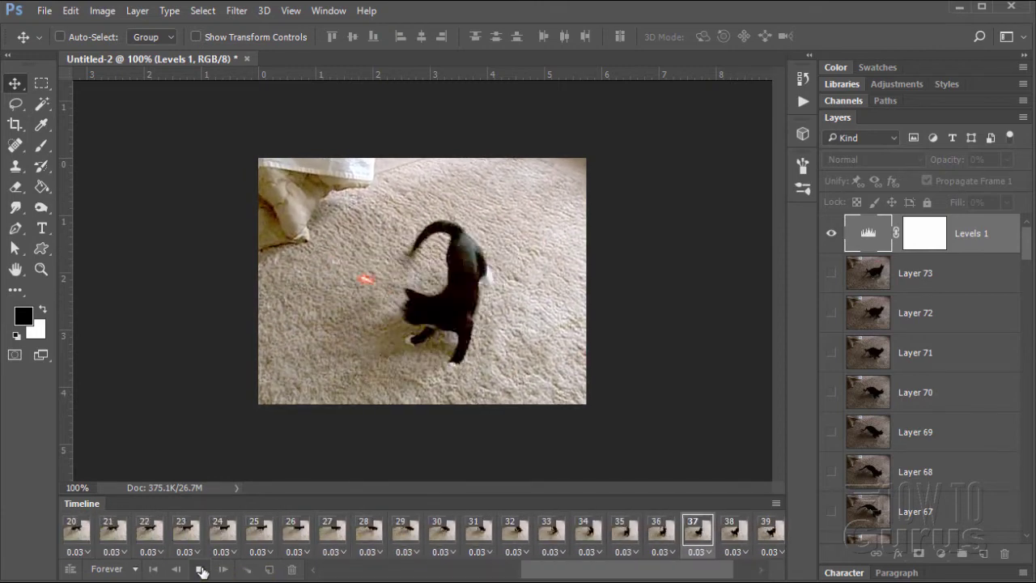
click(201, 570)
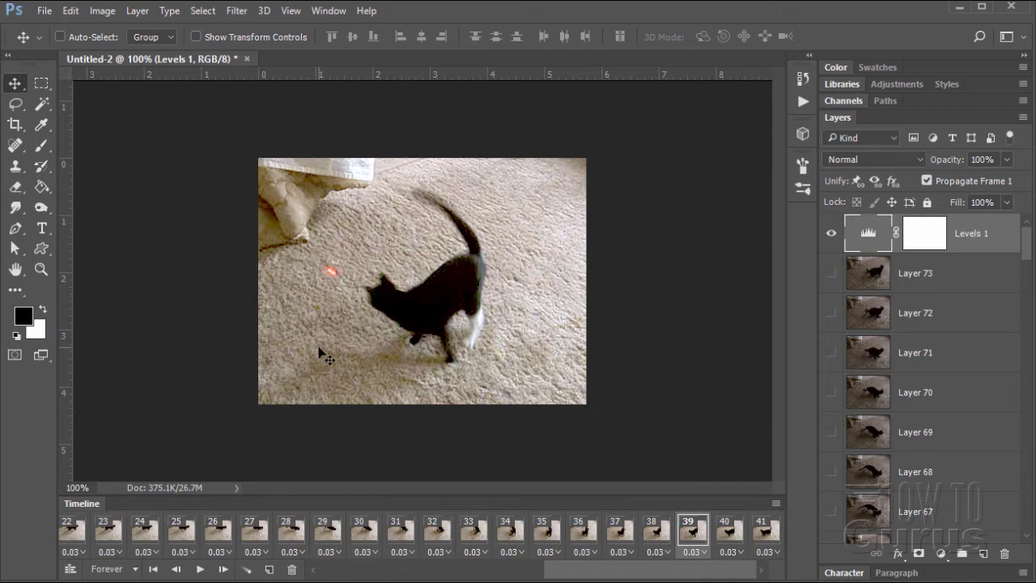
- Open the Save for Web (Legacy) export and reposition its window so all the settings are within reach
click(46, 11)
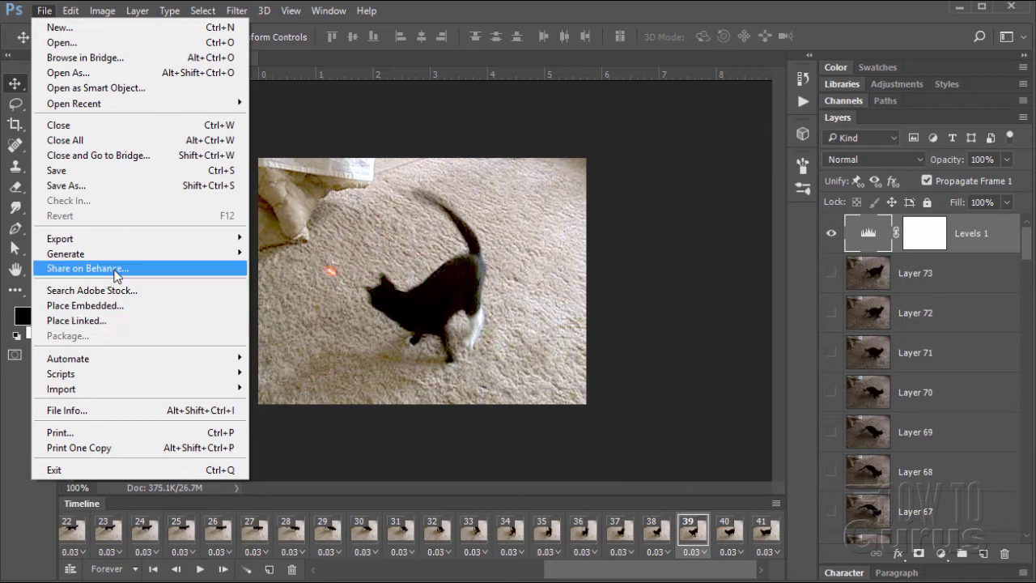
mouse_move(102, 241)
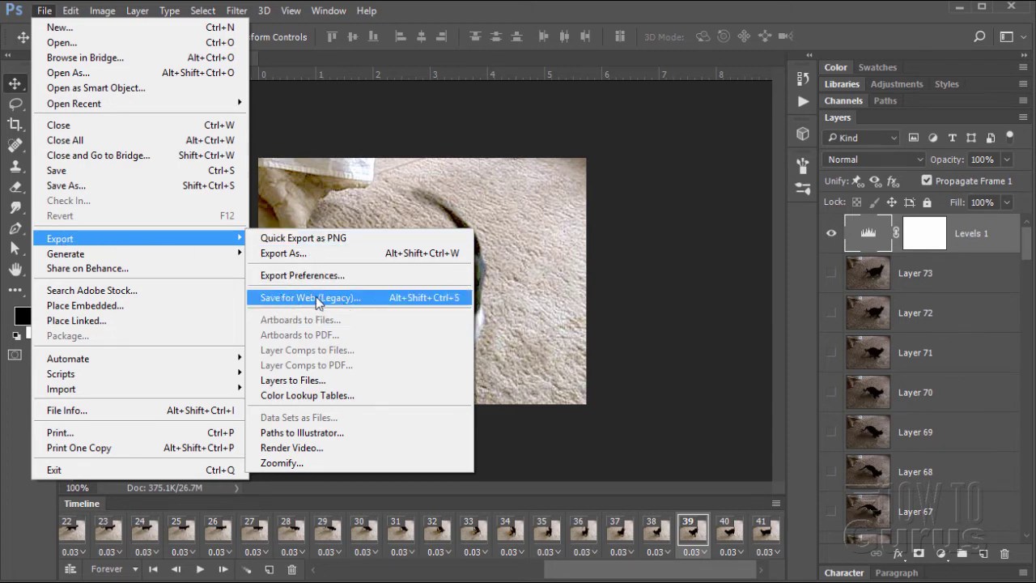
click(283, 301)
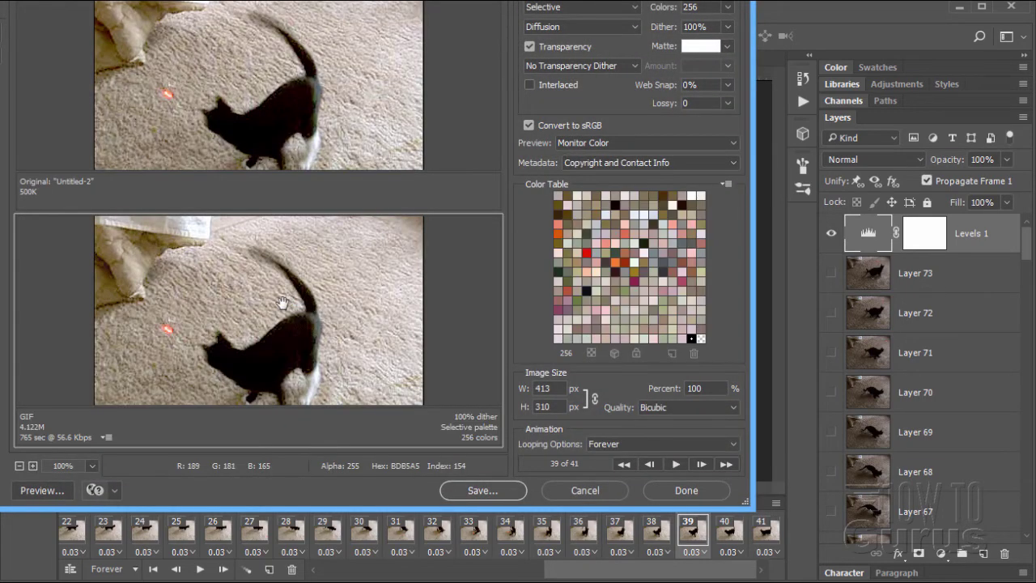
drag(427, 0, 513, 14)
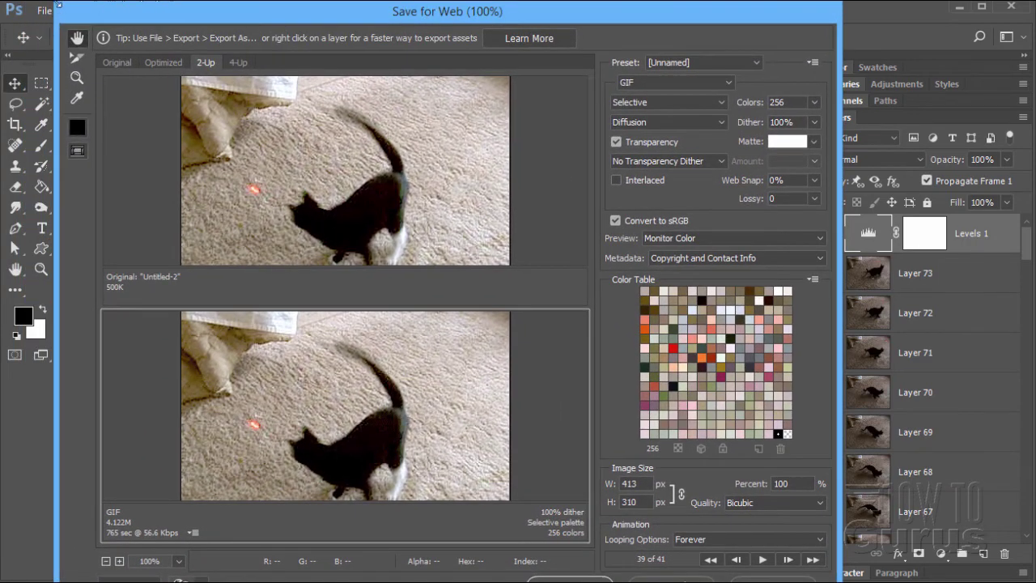
drag(194, 23, 185, 2)
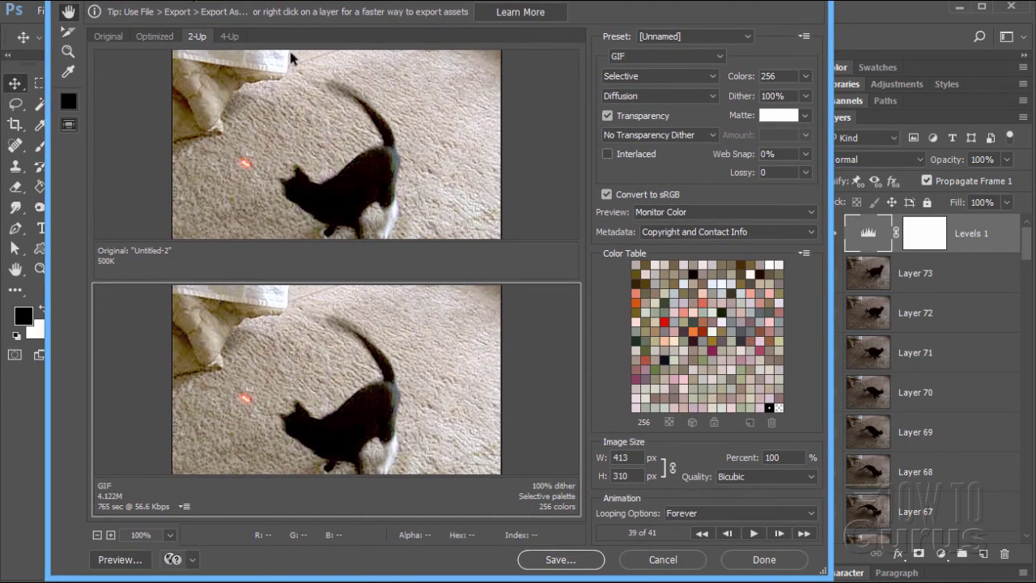
- Set the export format to GIF with 256 colors and keep the animation looping Forever
click(718, 59)
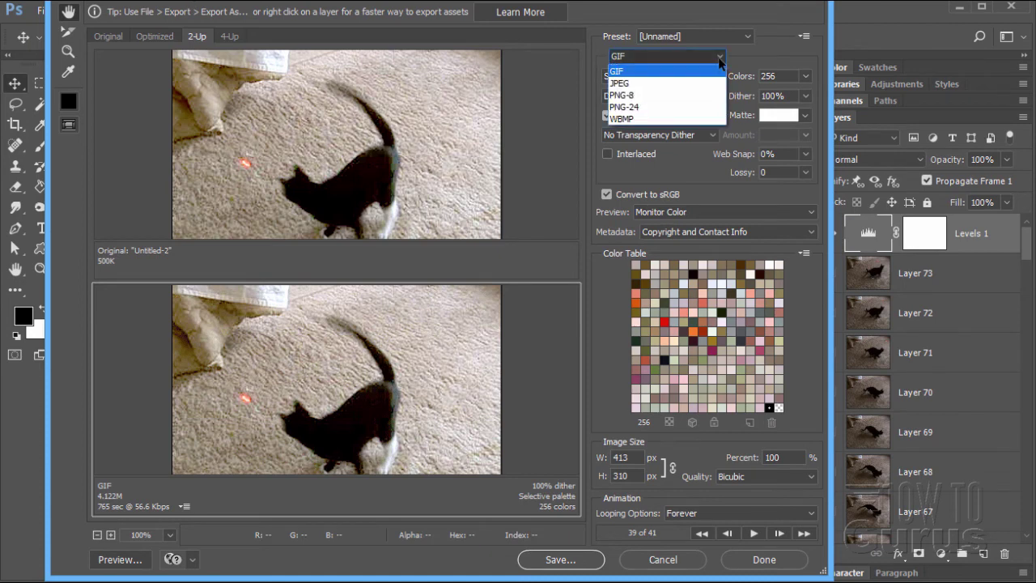
click(629, 70)
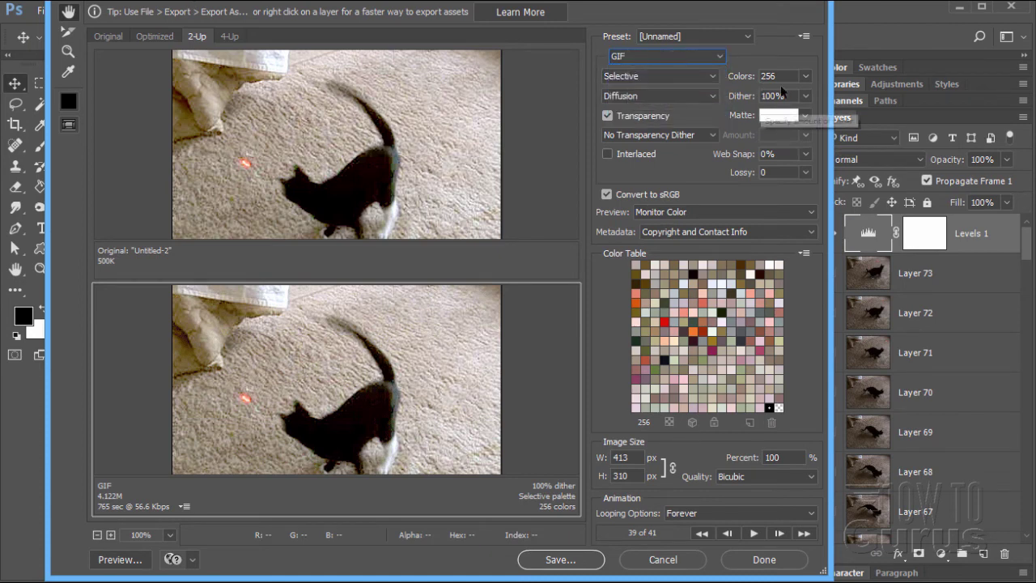
click(803, 78)
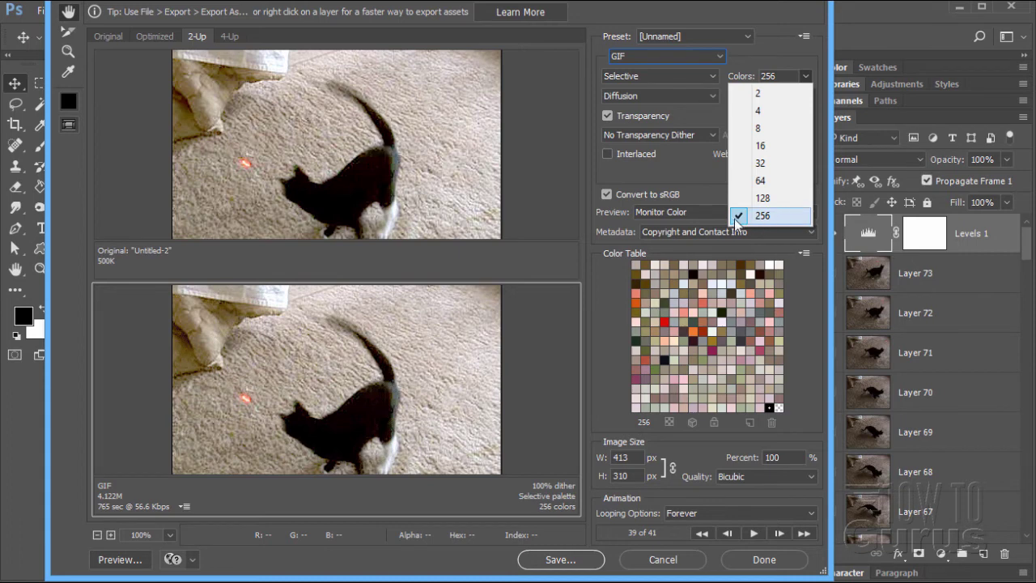
click(775, 214)
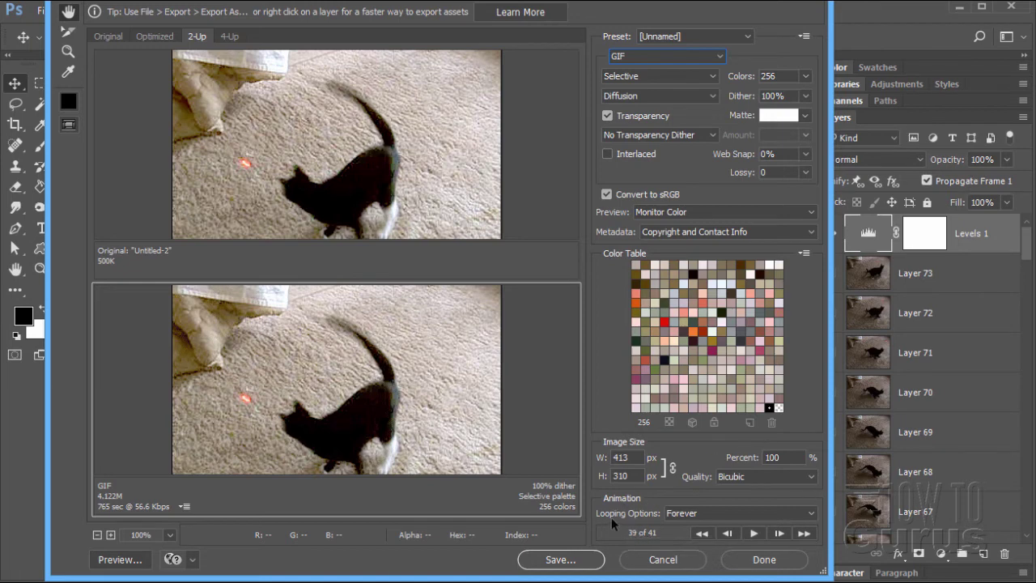
click(811, 514)
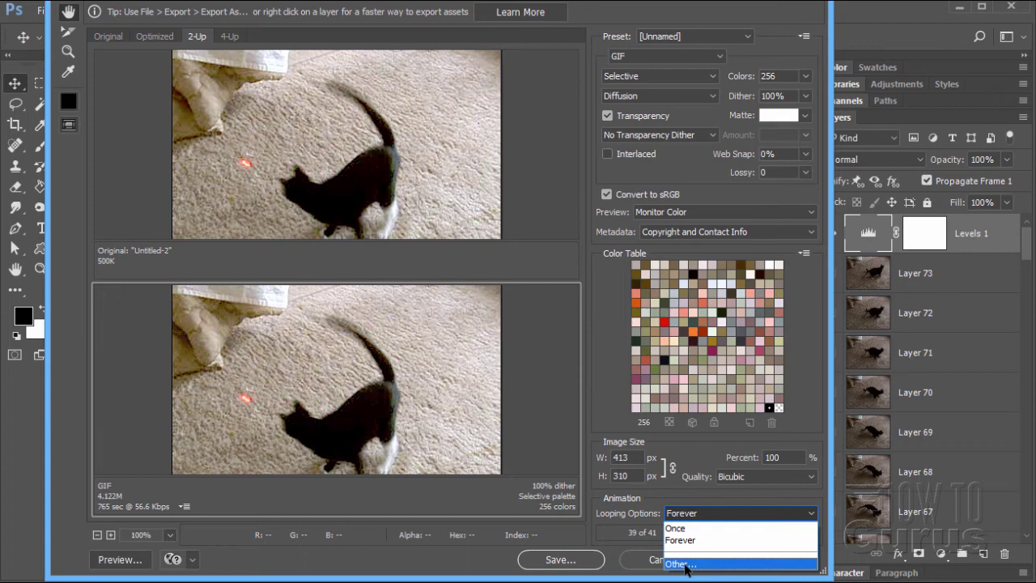
click(687, 512)
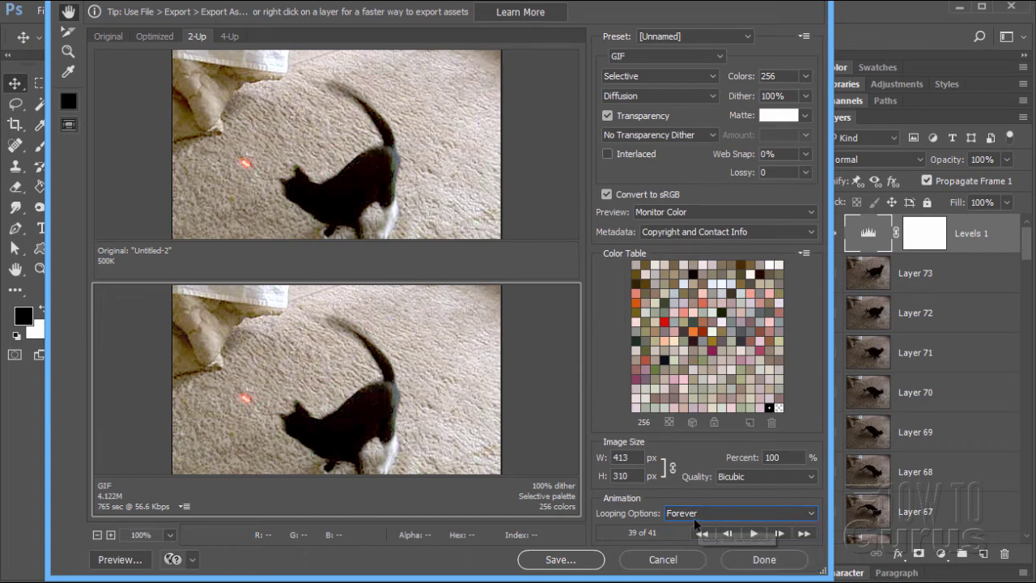
- Preview the optimized animation from its first frame in the export window, and stop the playback
click(702, 534)
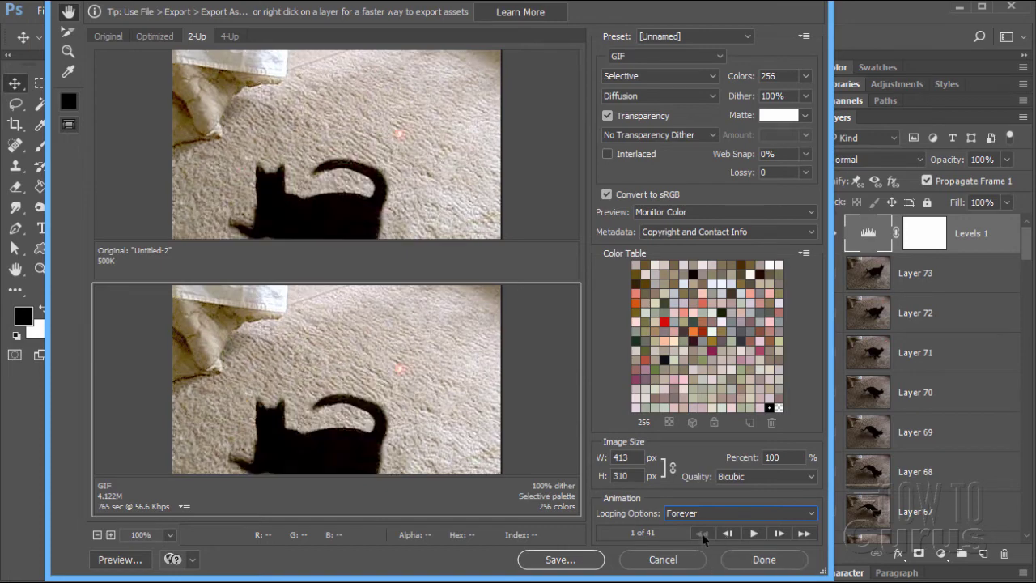
click(748, 534)
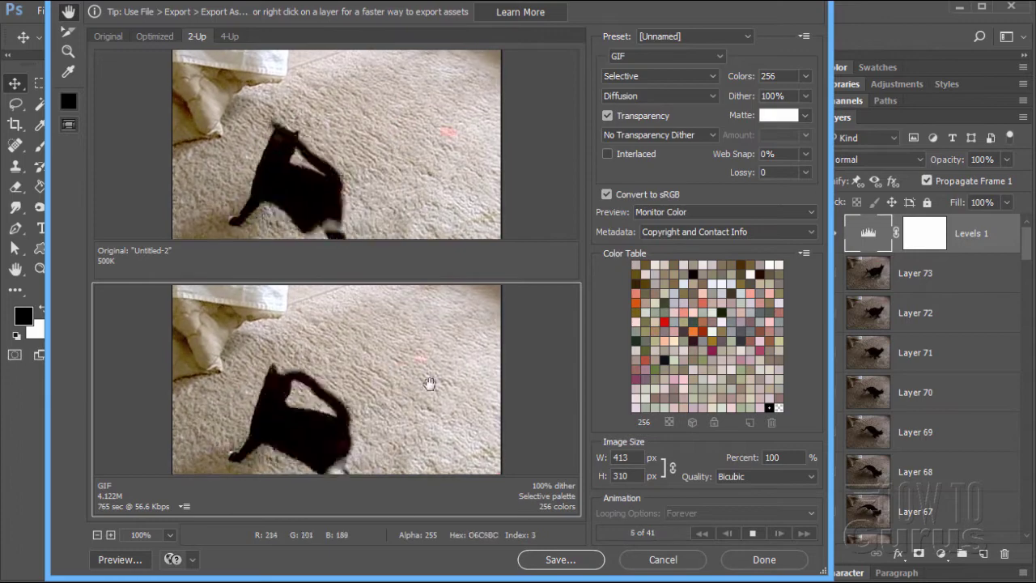
click(753, 533)
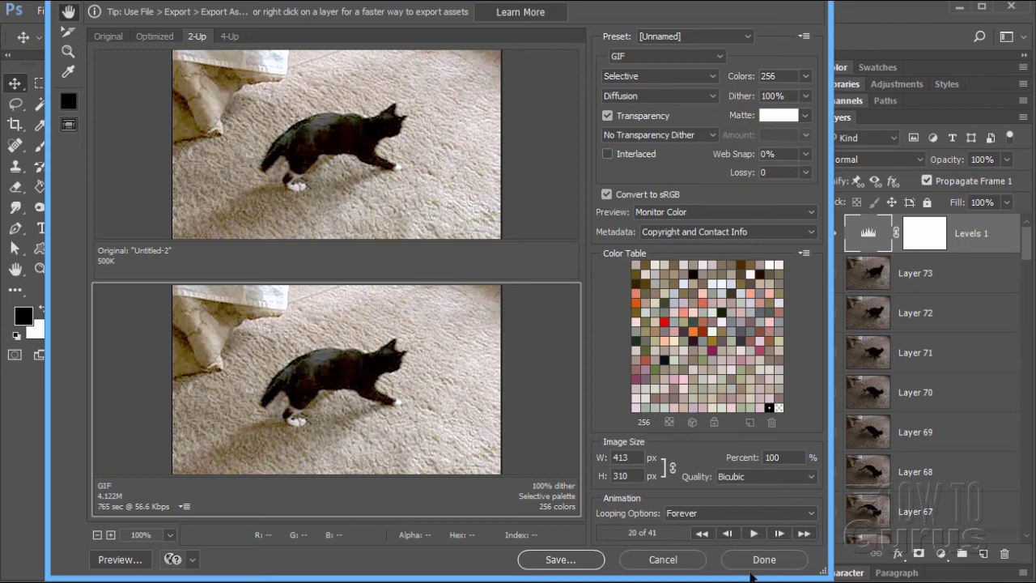
- Start saving the optimized GIF in the Photoshop Viral Videos folder, naming it cat-2.gif based on the existing cat-1.gif
click(560, 559)
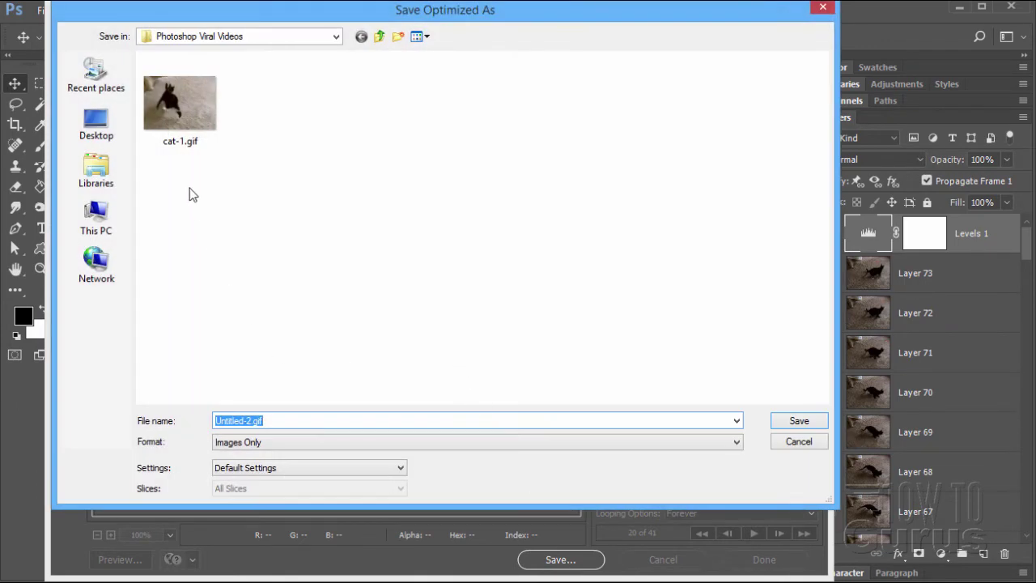
click(178, 121)
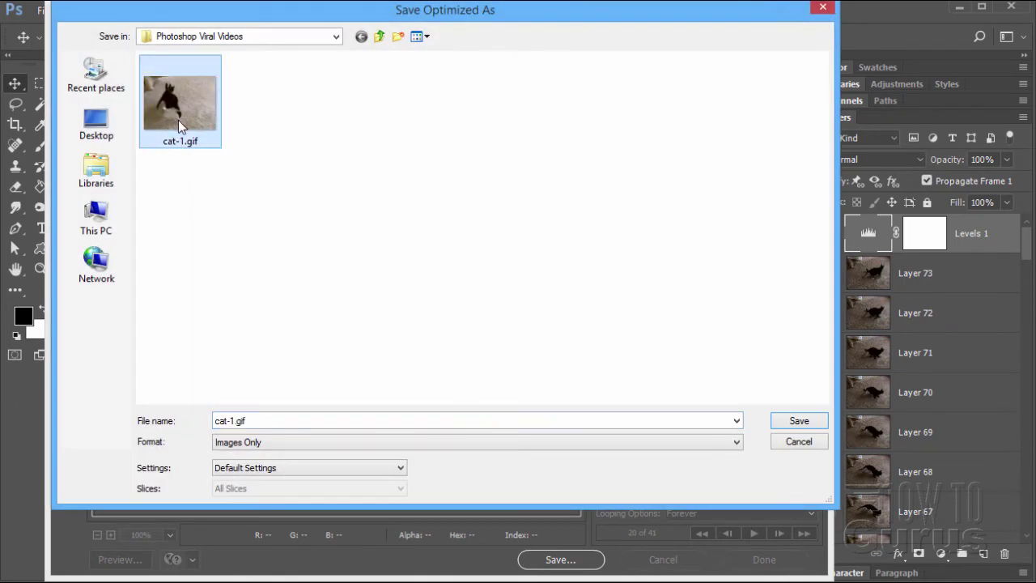
double_click(257, 420)
click(235, 420)
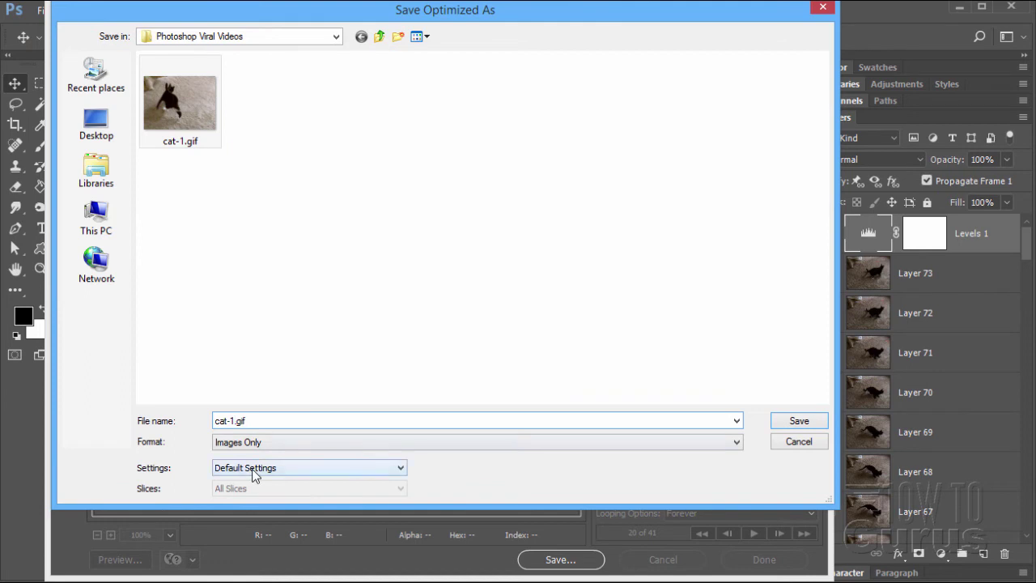
key(BackSpace)
text(2)
- Keep the save format at Images Only with Default Settings, and save the GIF
click(285, 450)
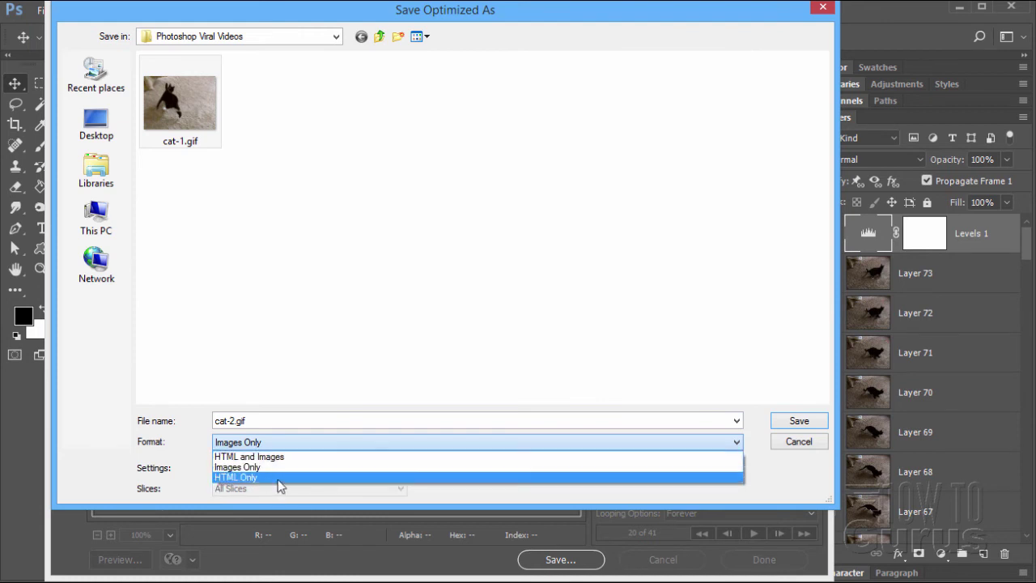
click(257, 468)
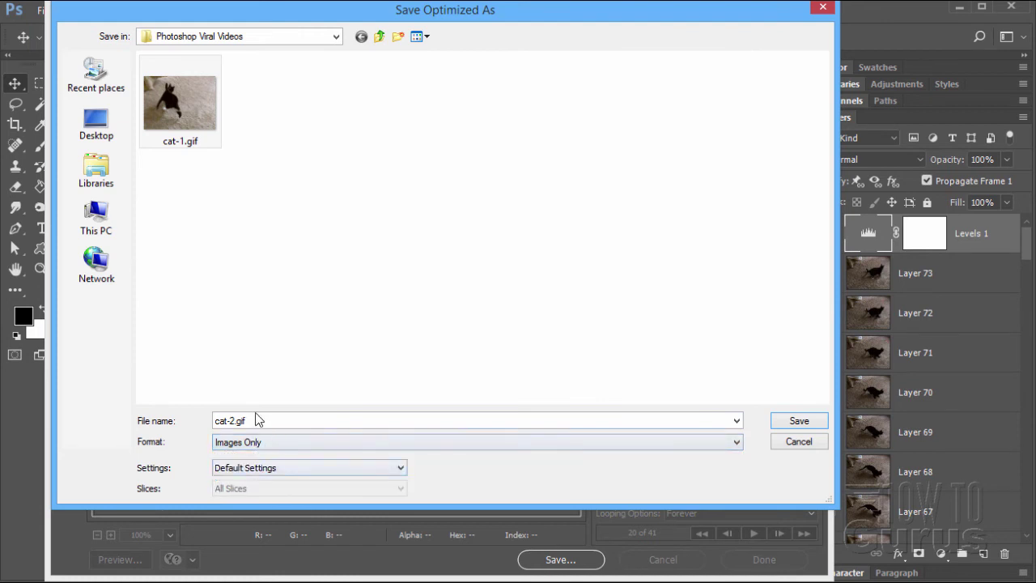
click(323, 471)
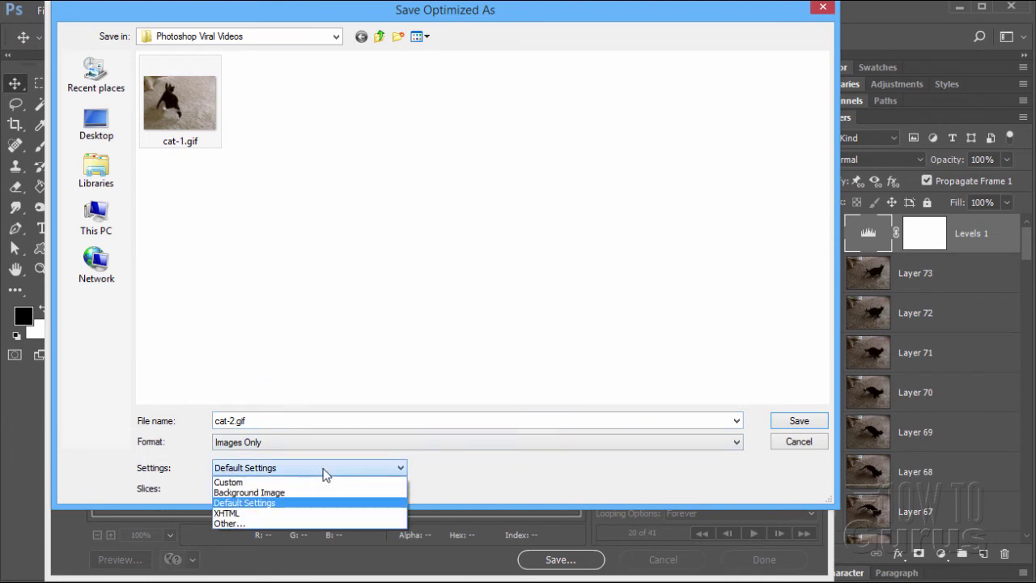
click(250, 504)
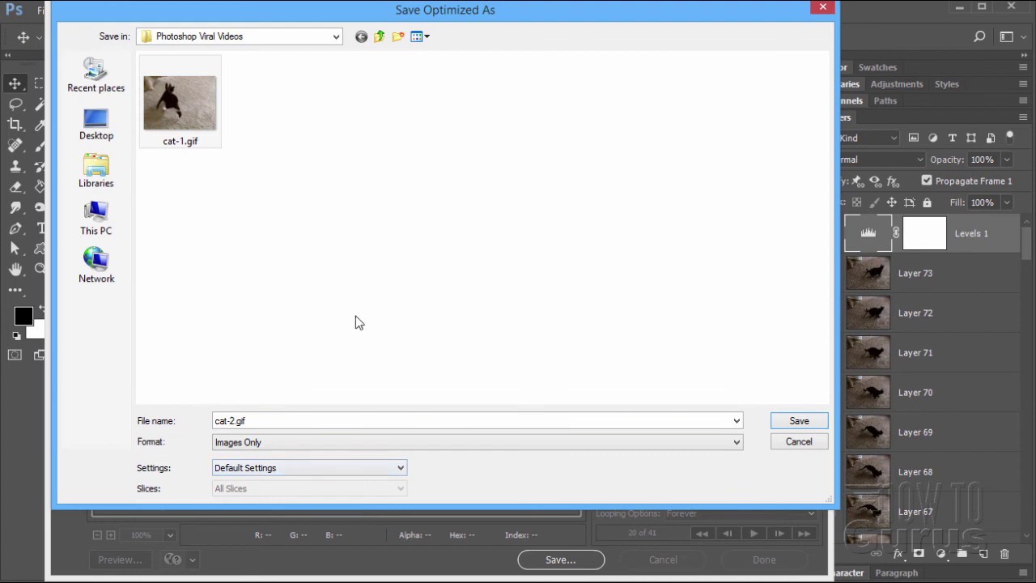
click(783, 424)
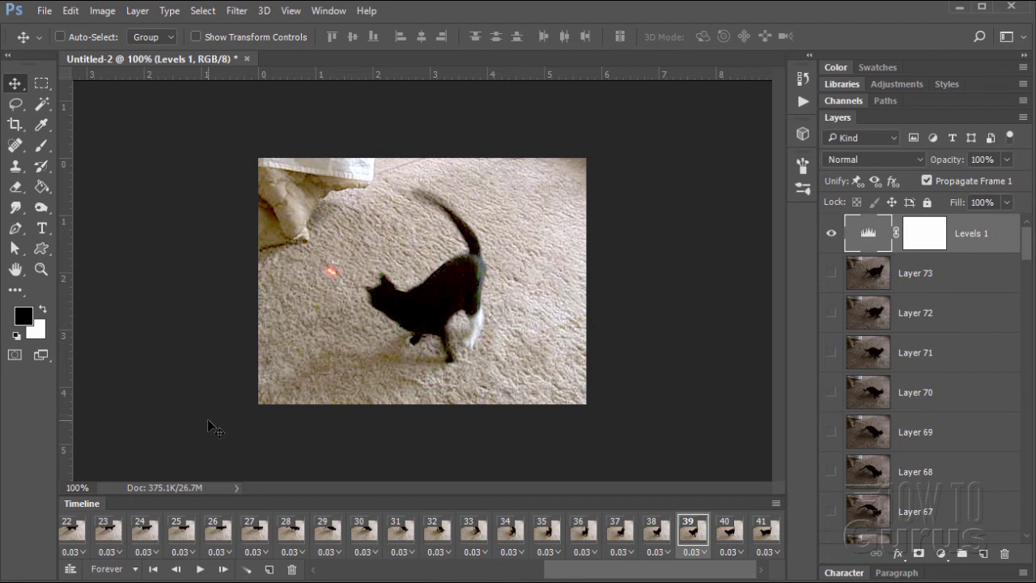
- Switch to the Photoshop Viral Videos folder in File Explorer and open cat-2.gif to view its playback
key(alt+Tab)
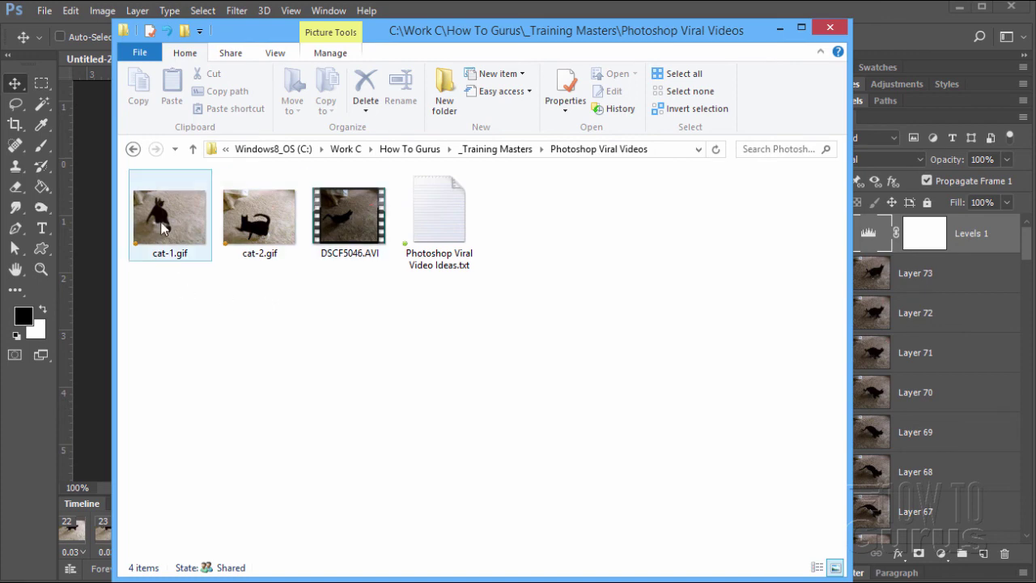
click(259, 233)
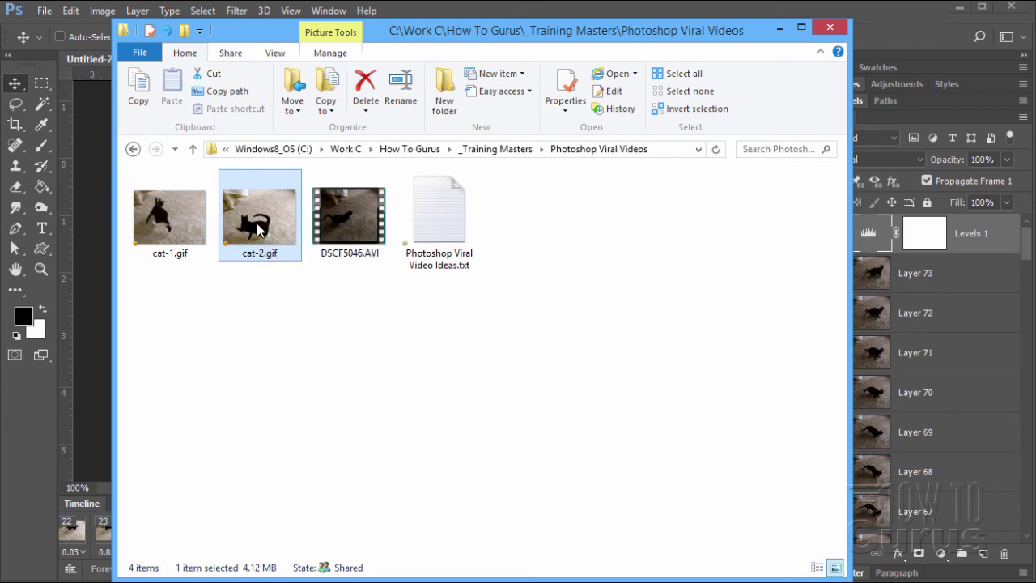
double_click(258, 227)
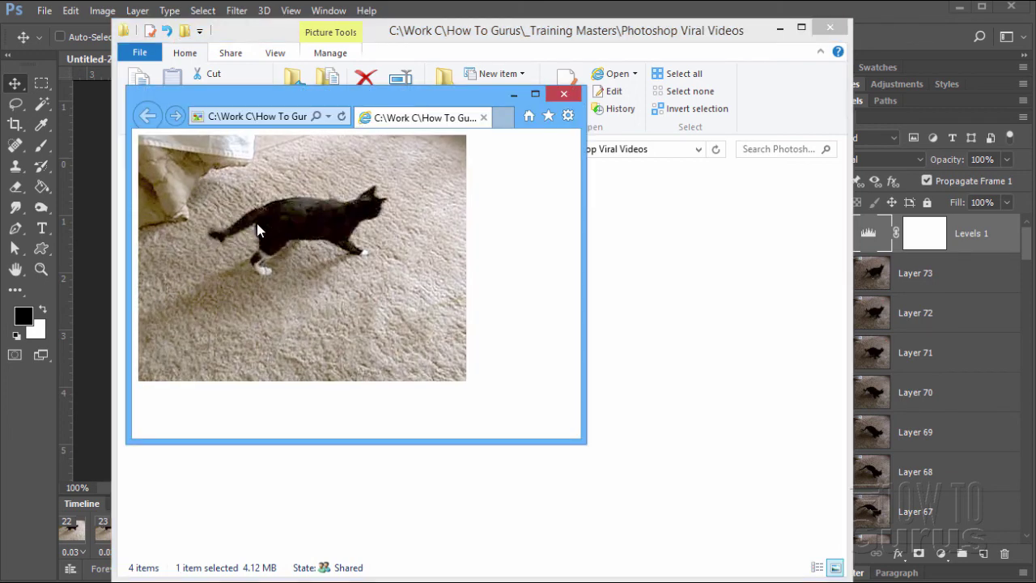